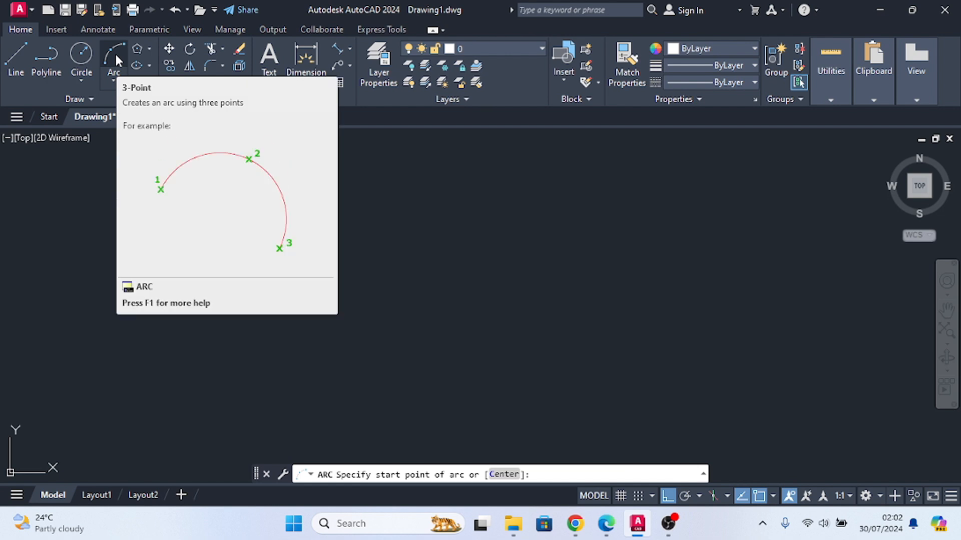
Draw a three-sided polygon using the Inscribed in circle option, with one corner pointing straight up
left_click(115, 81)
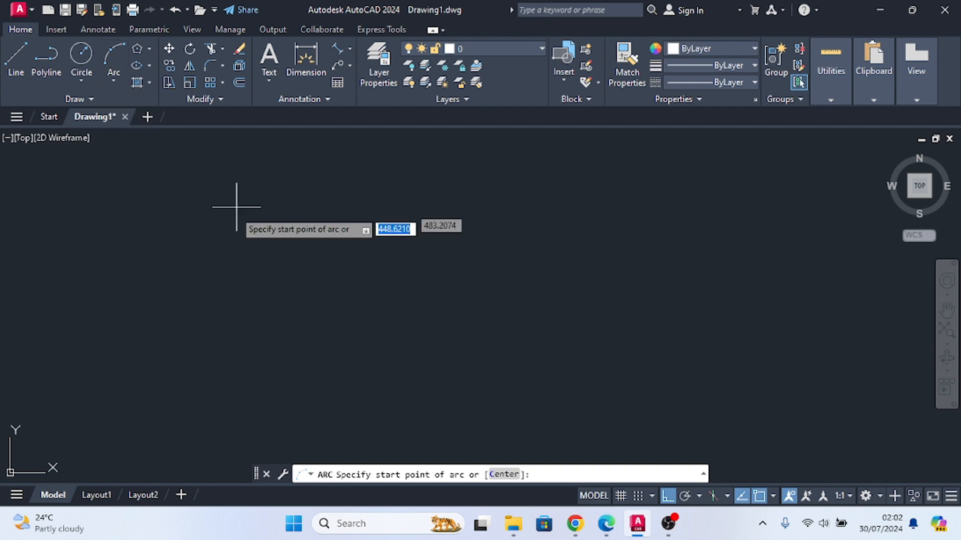
key("Escape")
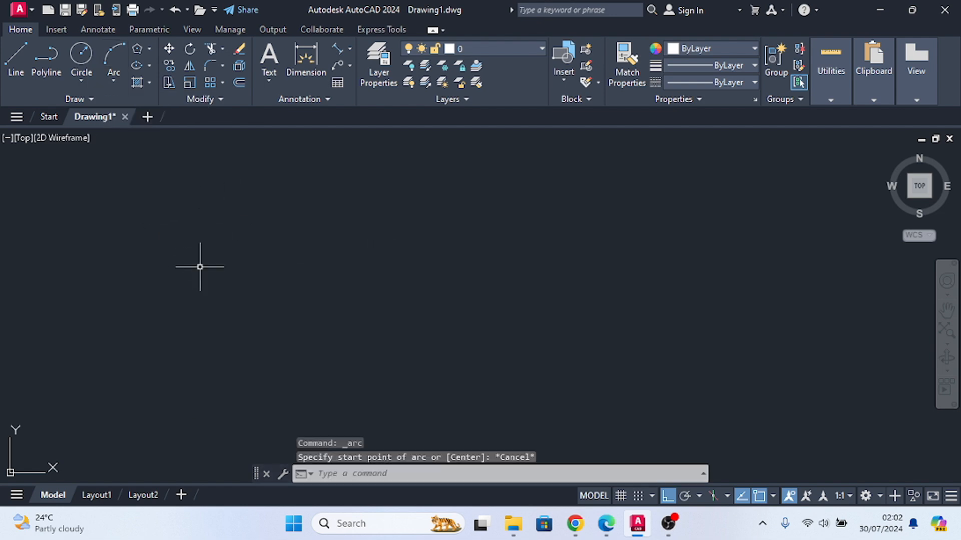
left_click(148, 46)
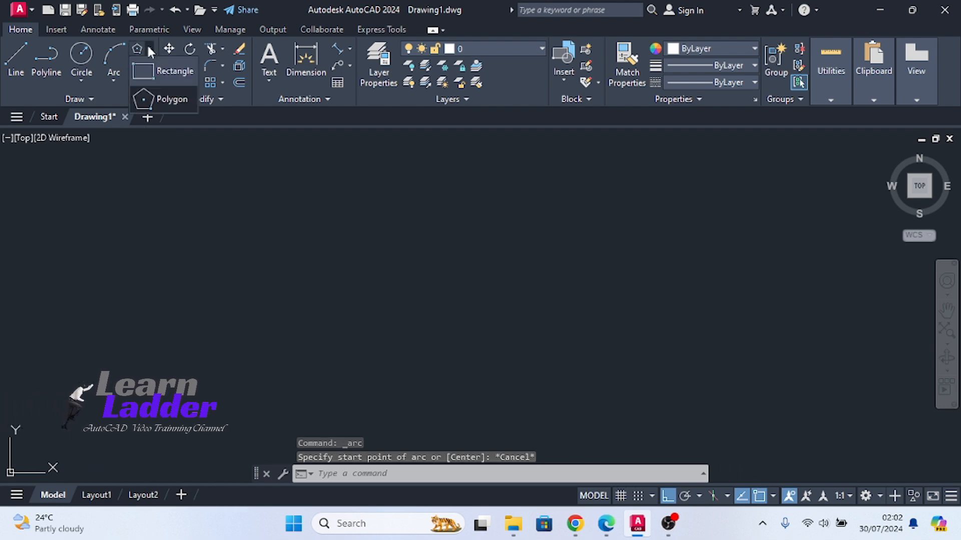
left_click(141, 95)
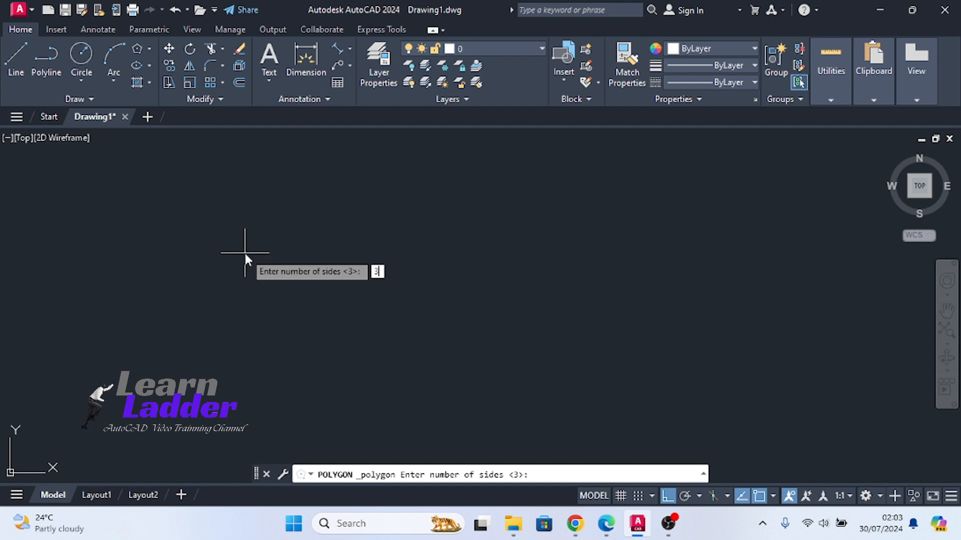
key("Return")
left_click(290, 267)
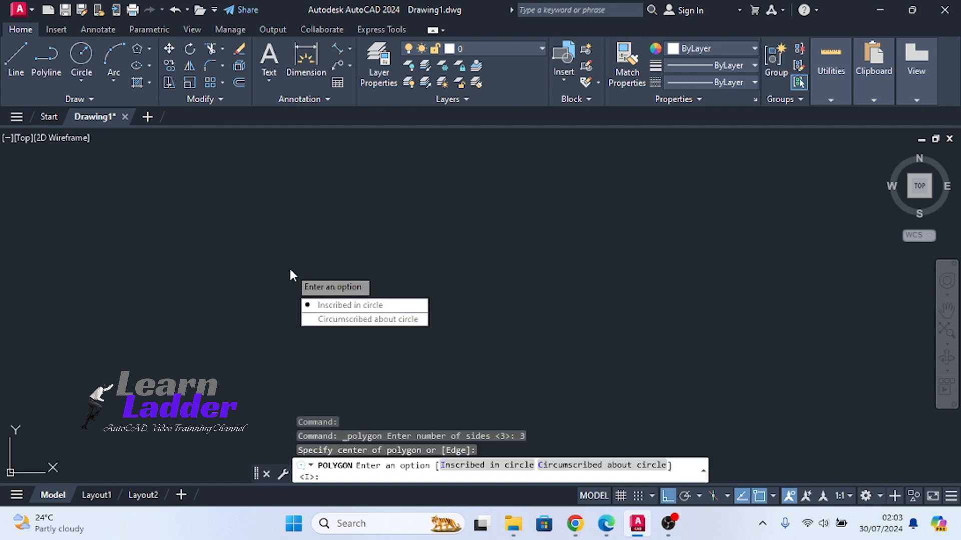
left_click(316, 306)
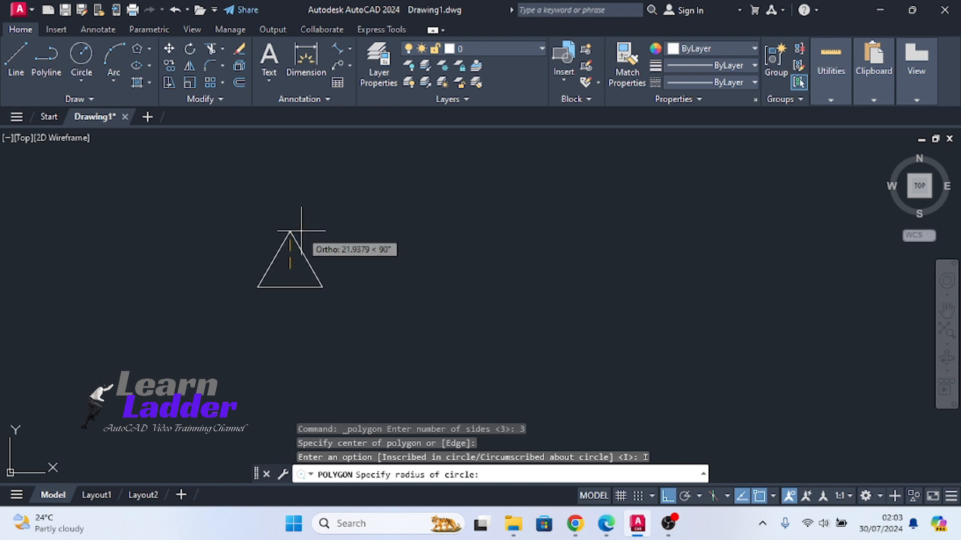
left_click(298, 212)
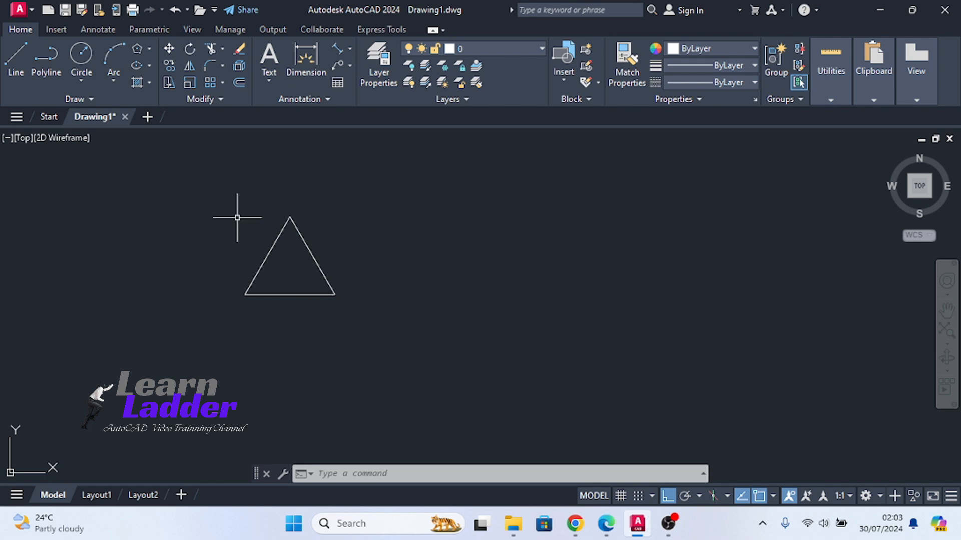
Draw a 3-point arc from the triangle's lower-left corner through its apex to the lower-right corner
left_click(114, 55)
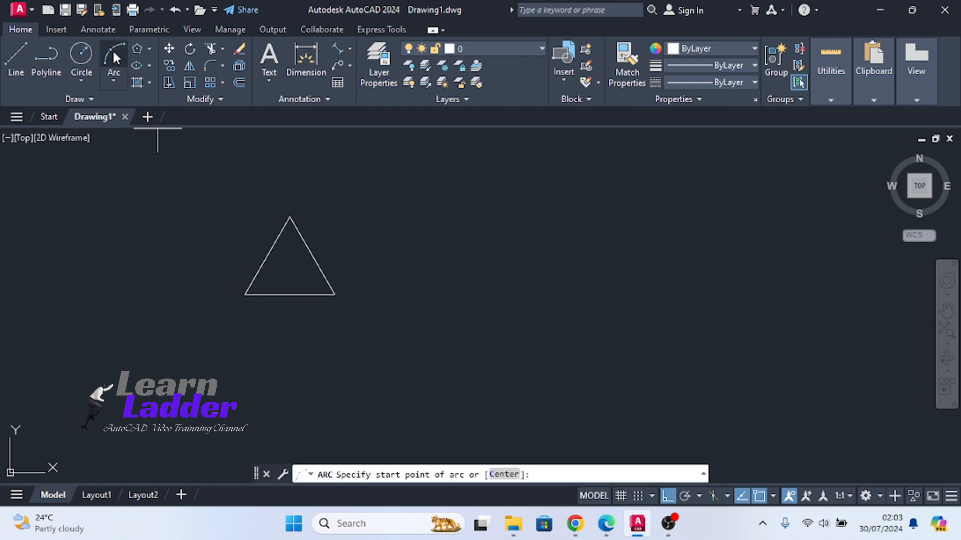
left_click(245, 294)
left_click(290, 217)
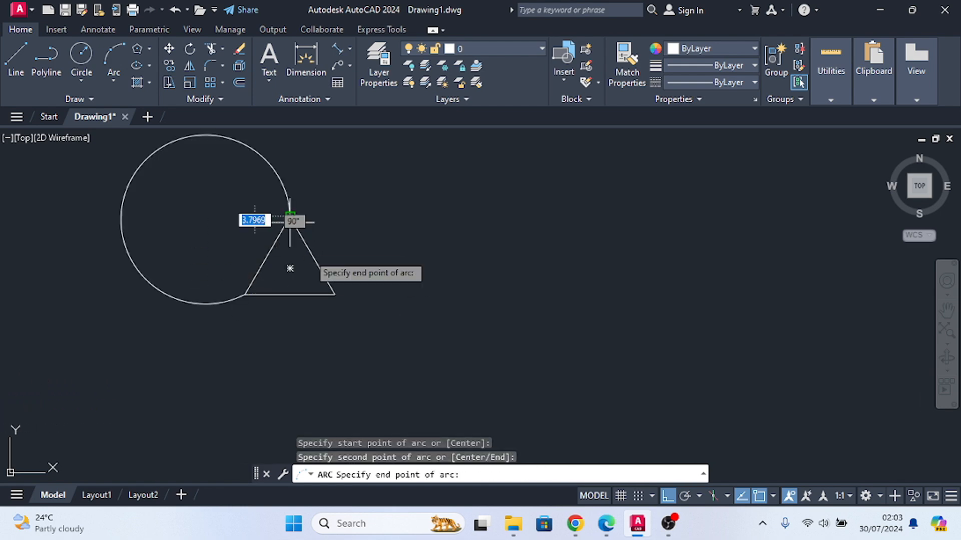
left_click(335, 295)
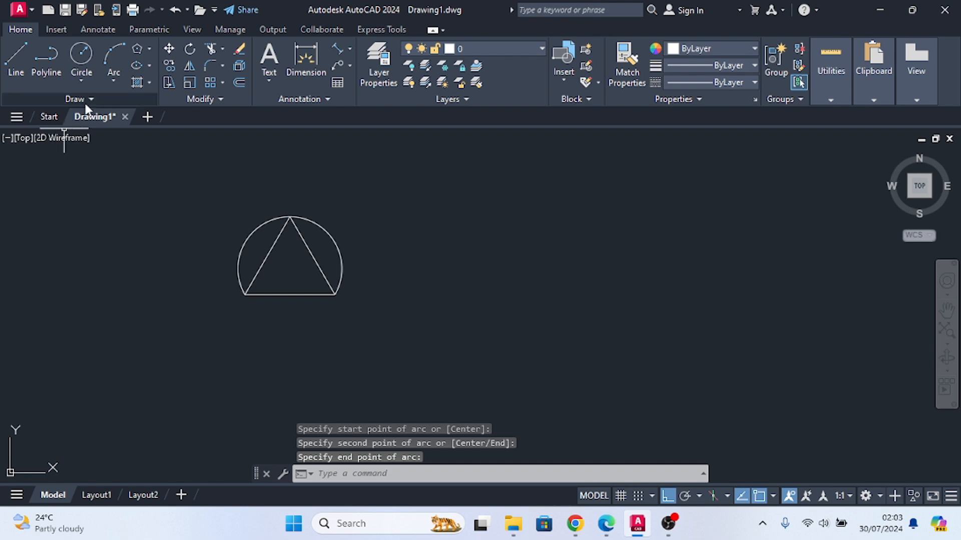
Draw a 3-point arc from the triangle's lower-left corner through its center to the lower-right corner
left_click(108, 52)
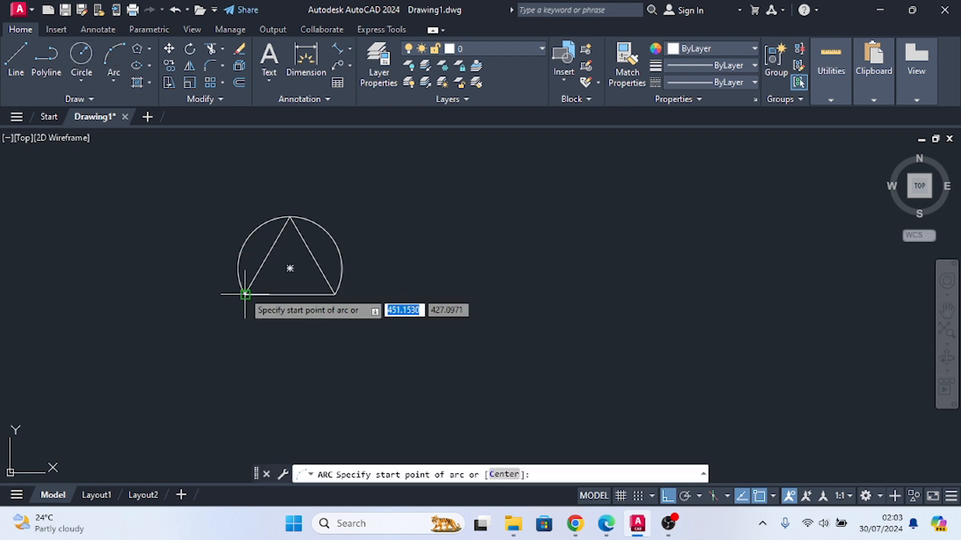
left_click(245, 295)
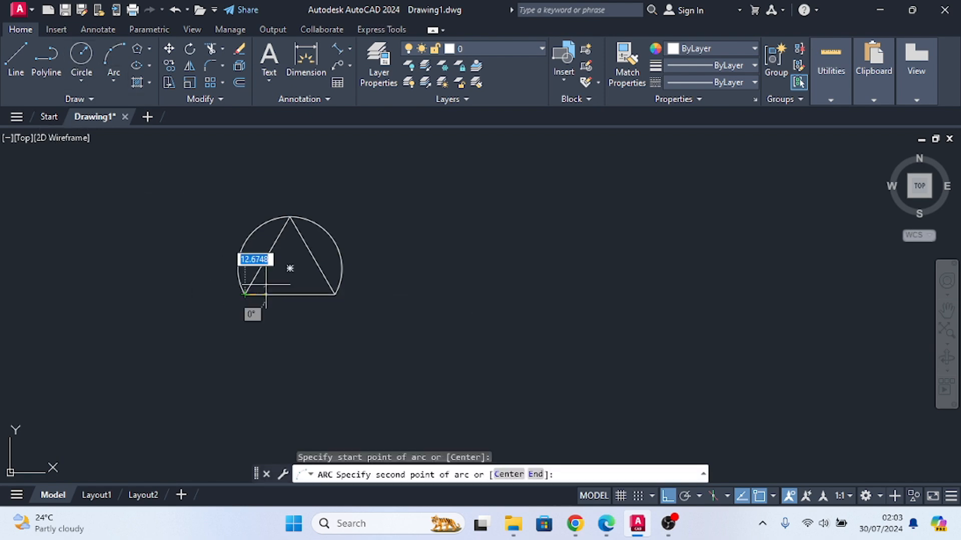
left_click(290, 269)
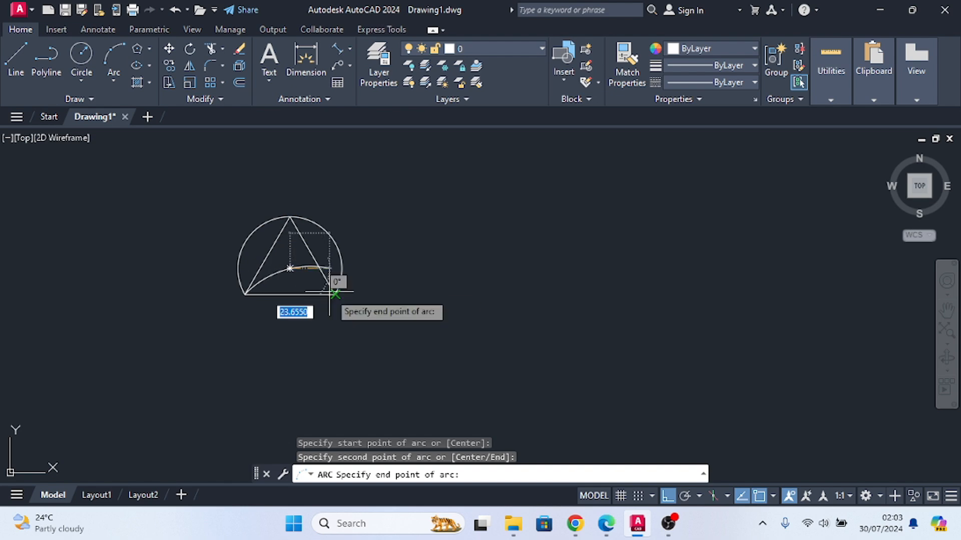
left_click(335, 294)
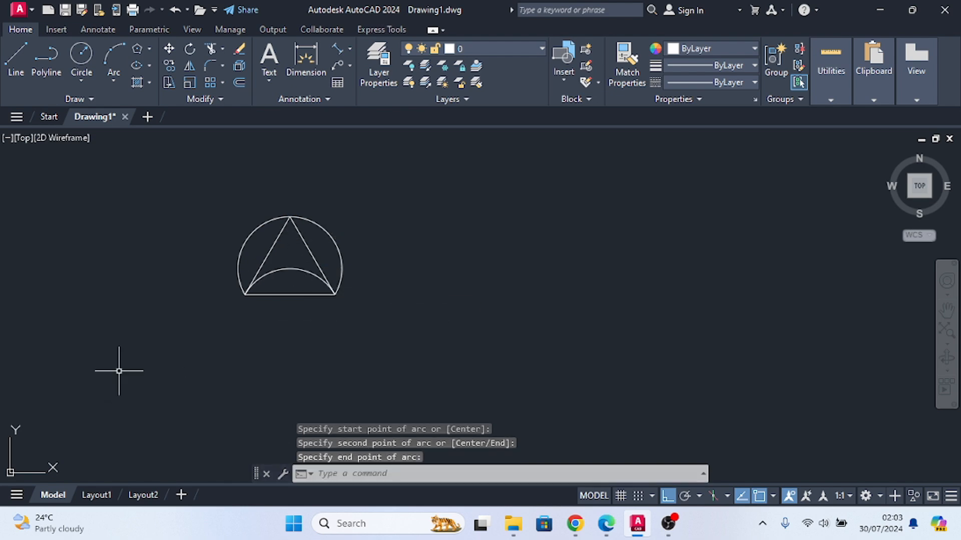
scroll(119, 370, "down", 1)
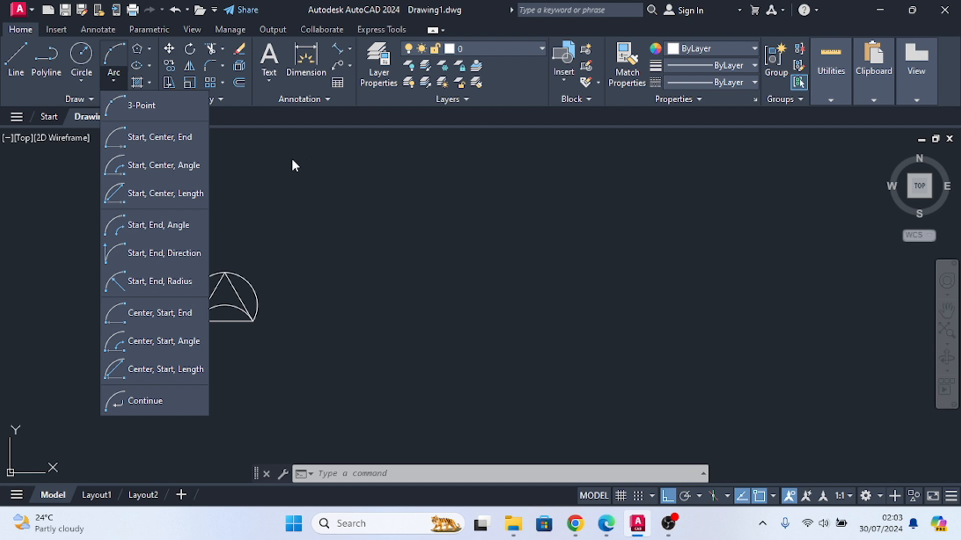
left_click(269, 173)
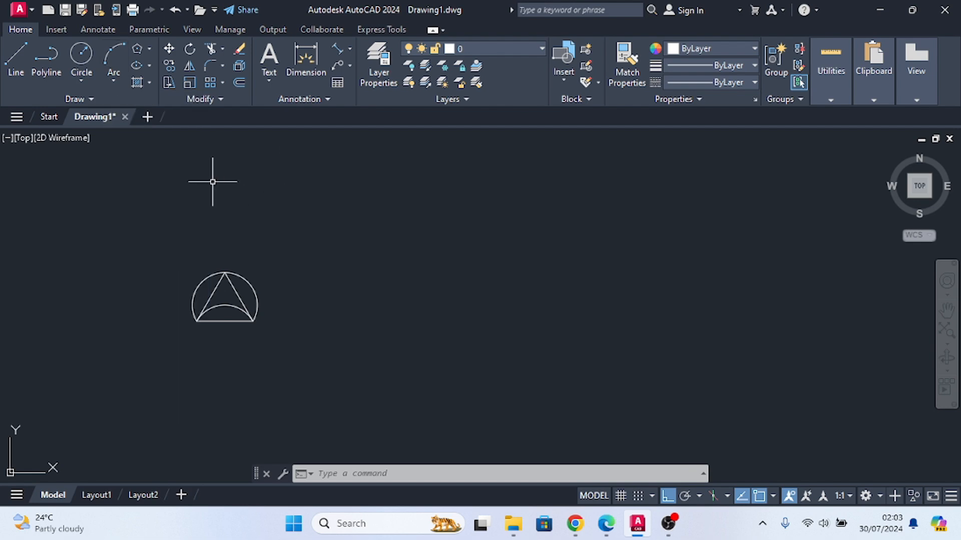
left_click(113, 78)
left_click(127, 136)
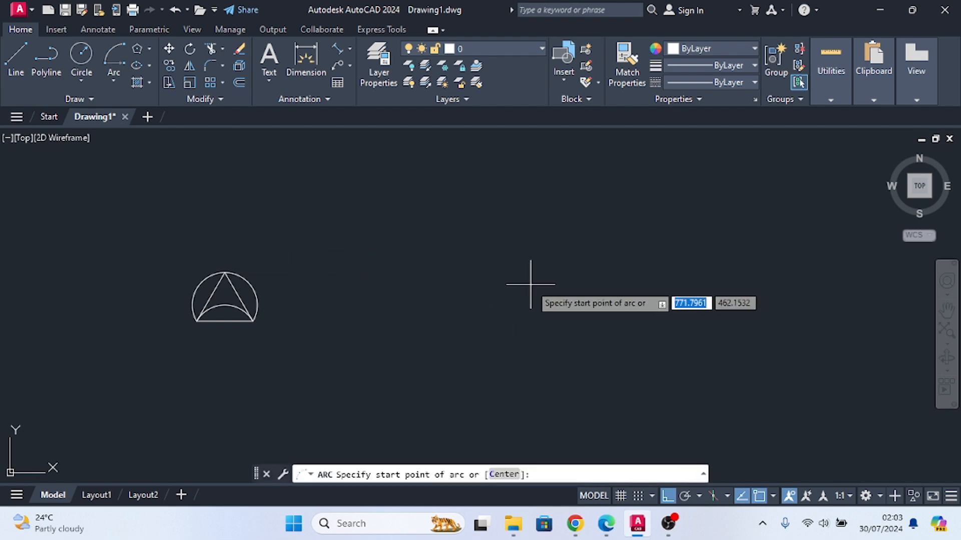
left_click(408, 324)
key("Escape")
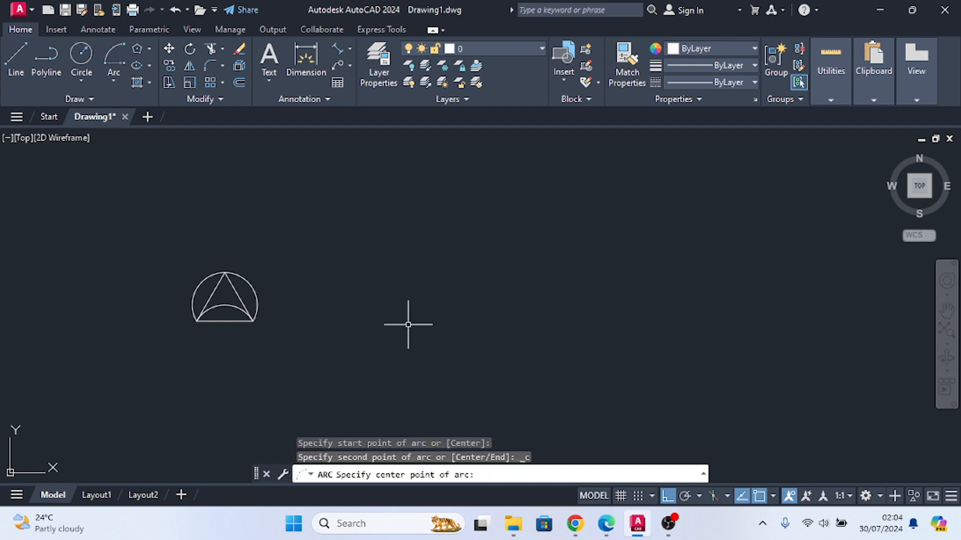
Draw two connected lines to the right of the triangle, 30 units straight down and then 30 units to the left
left_click(20, 61)
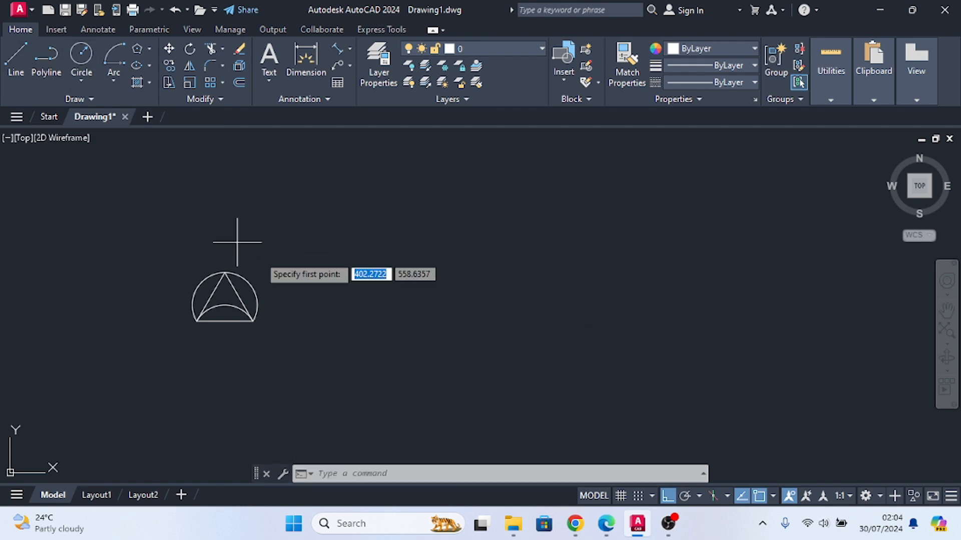
left_click(366, 299)
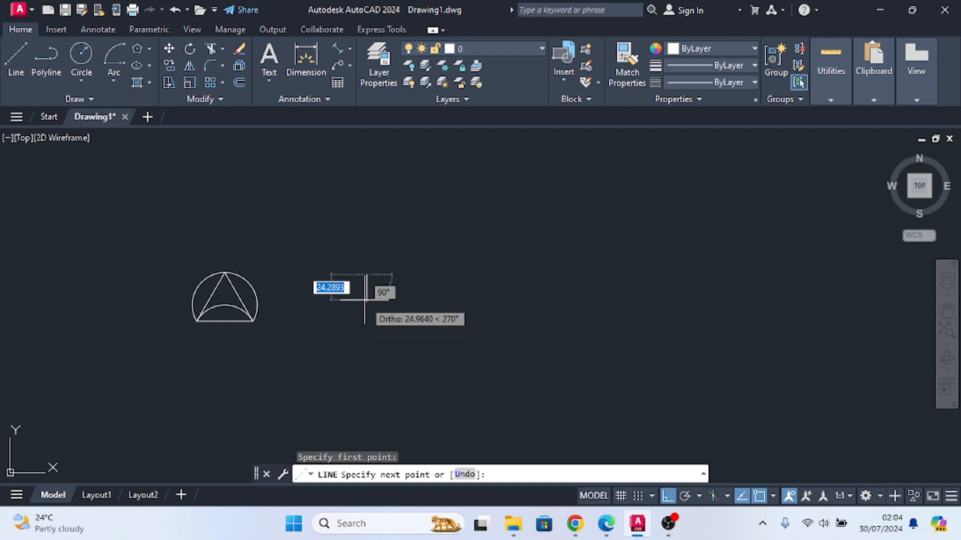
type("30")
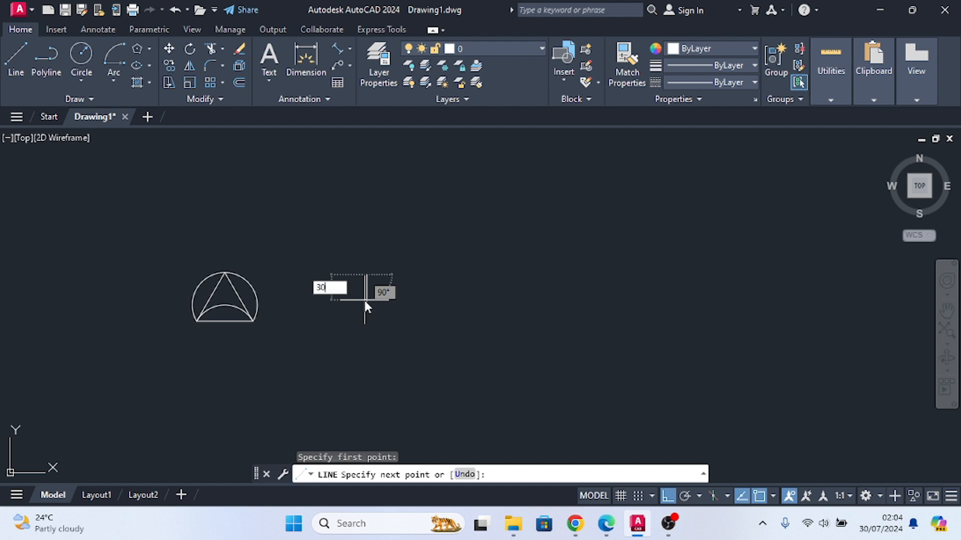
key("Return")
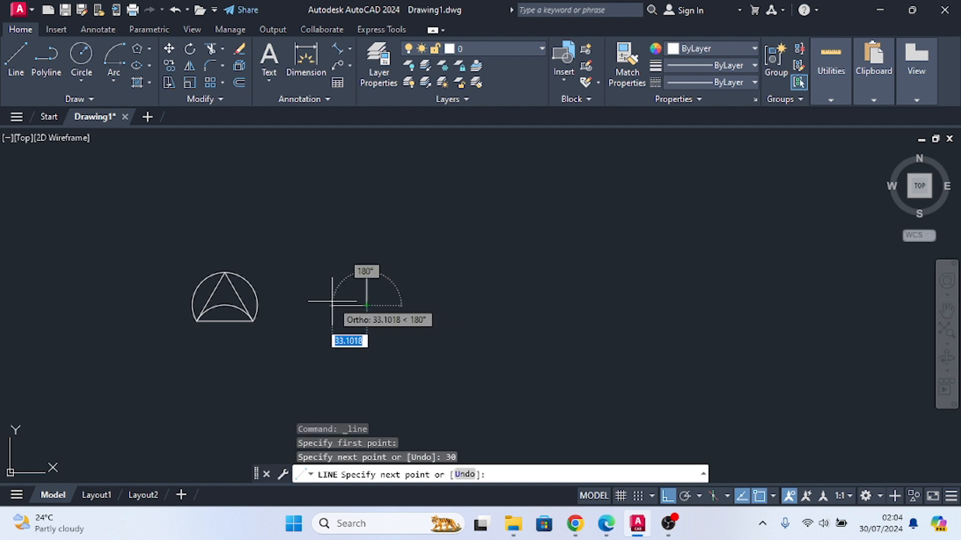
type("30")
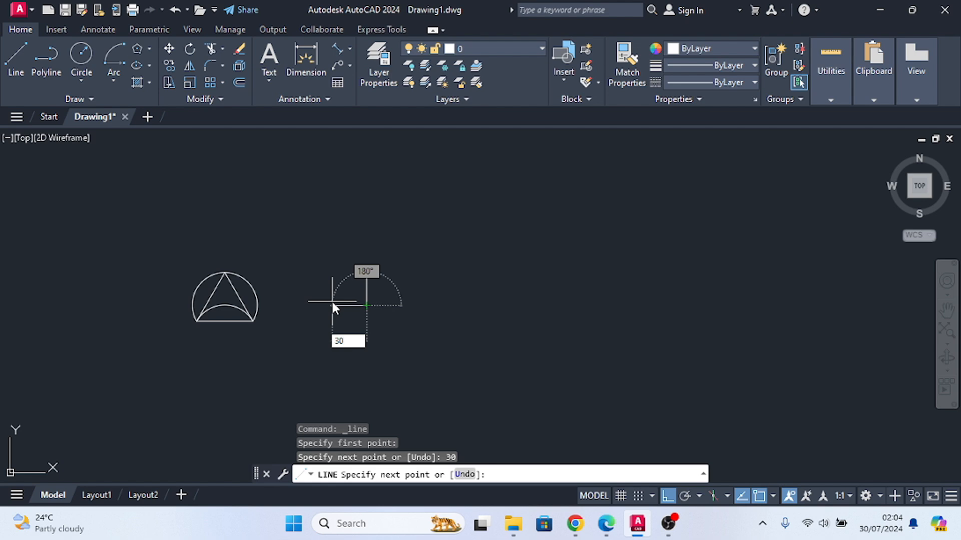
key("Return")
key("Return")
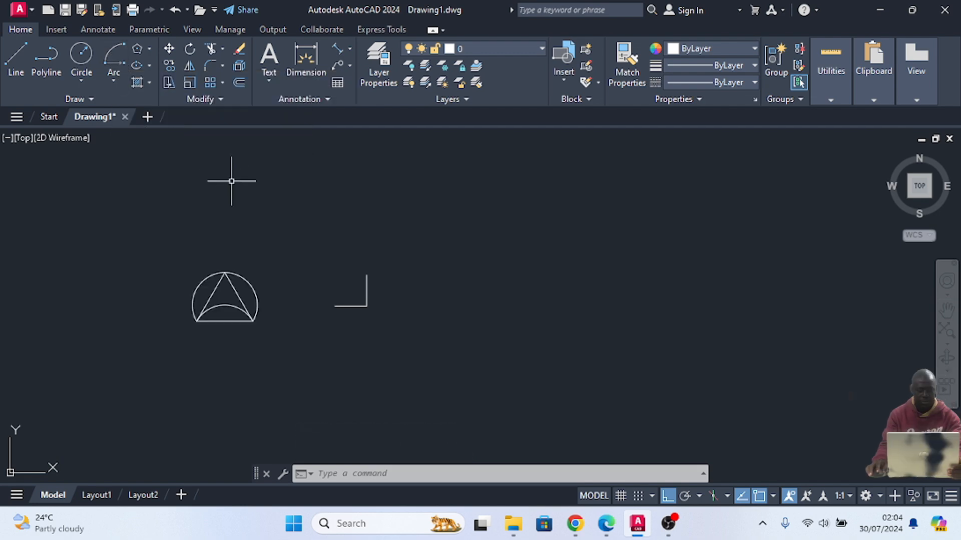
Draw a Start, Center, End arc from the vertical line's upper end, centered on the lines' corner, to the horizontal line's left end
left_click(110, 57)
left_click(367, 275)
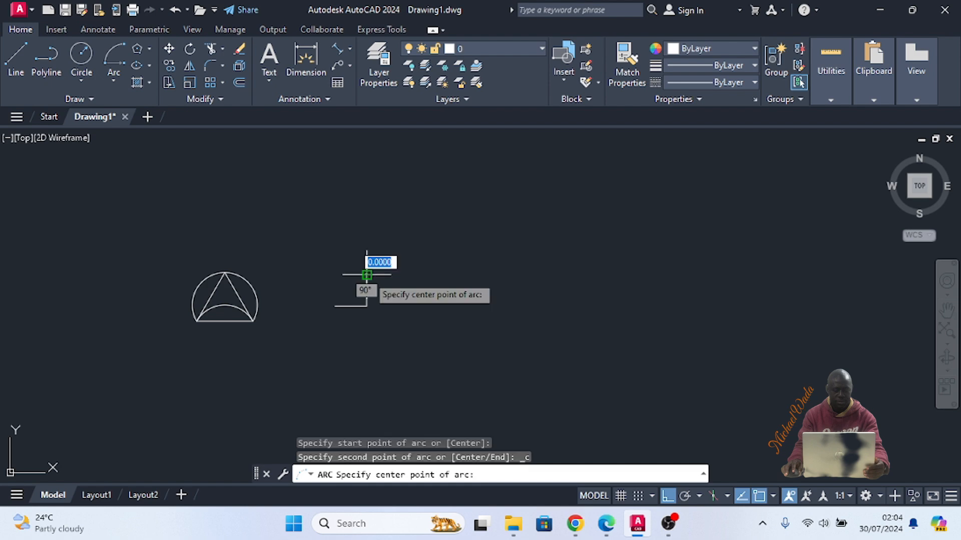
left_click(367, 305)
left_click(342, 307)
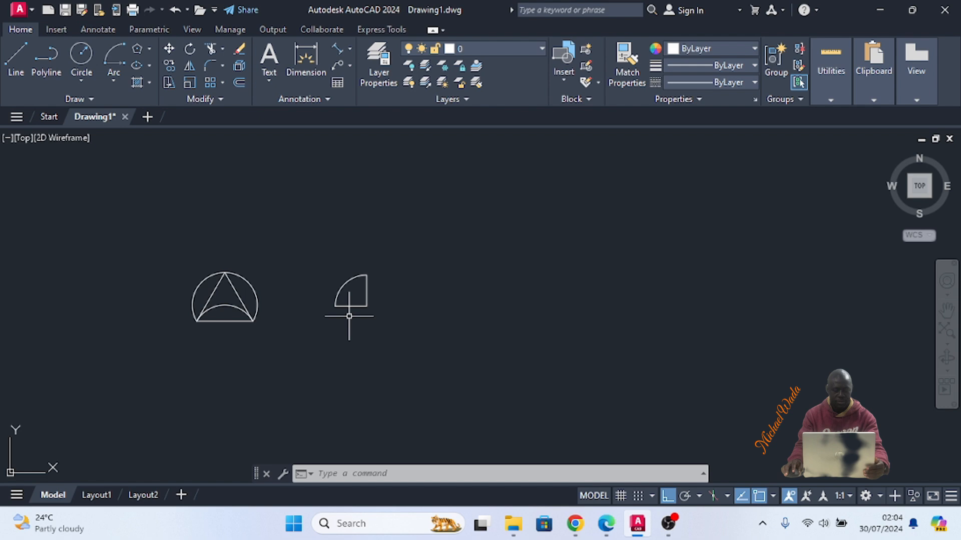
Copy the two perpendicular lines, without the arc, to the right of the quarter-circle shape
scroll(395, 289, "up", 4)
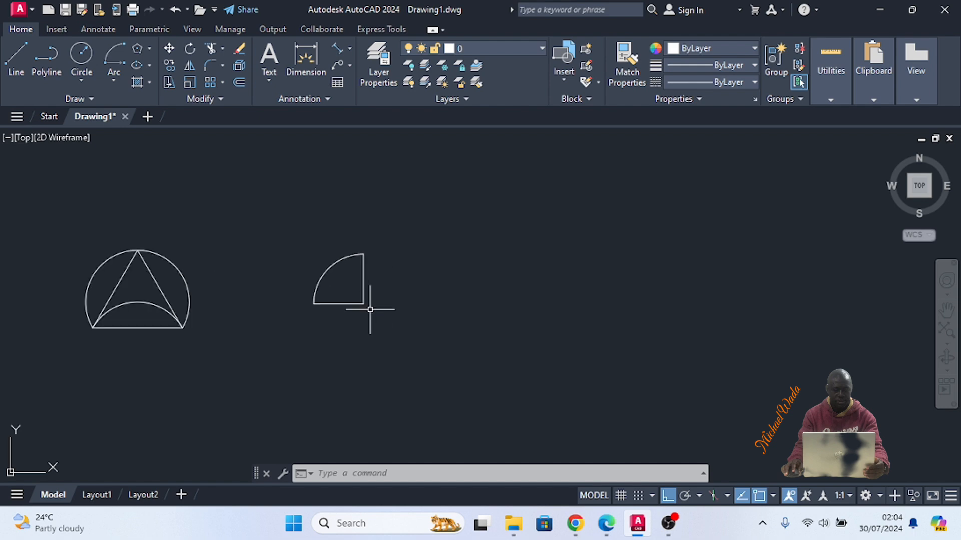
left_click(379, 278)
left_click(330, 329)
right_click(355, 321)
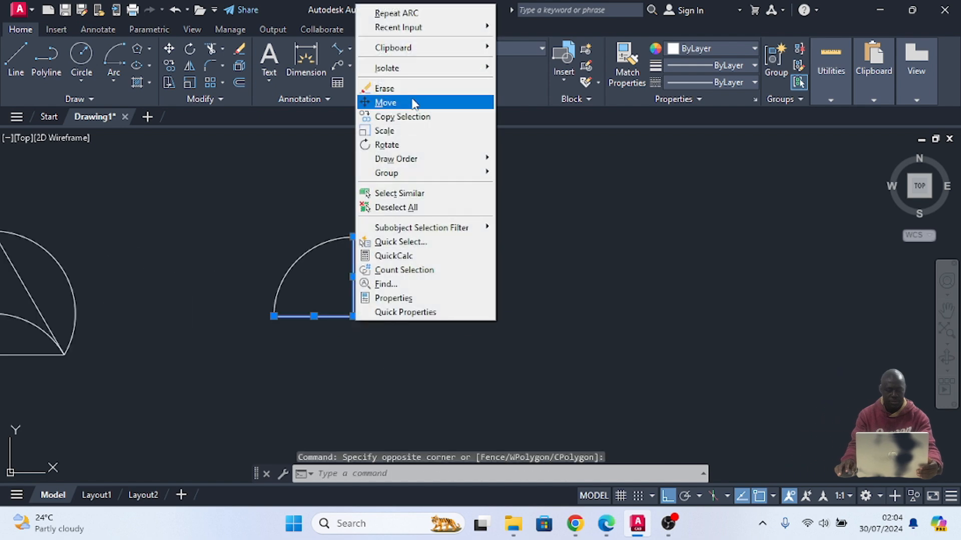
left_click(398, 116)
left_click(412, 252)
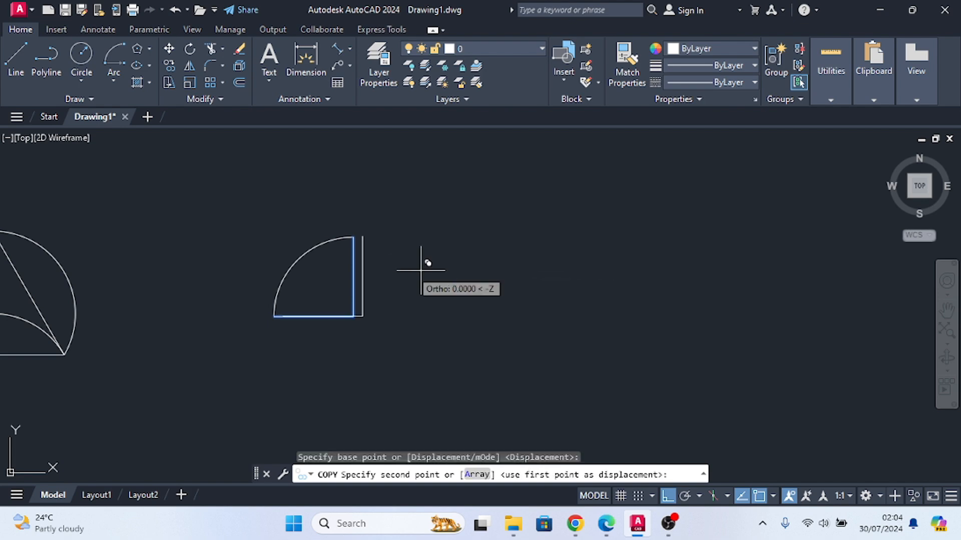
key("Escape")
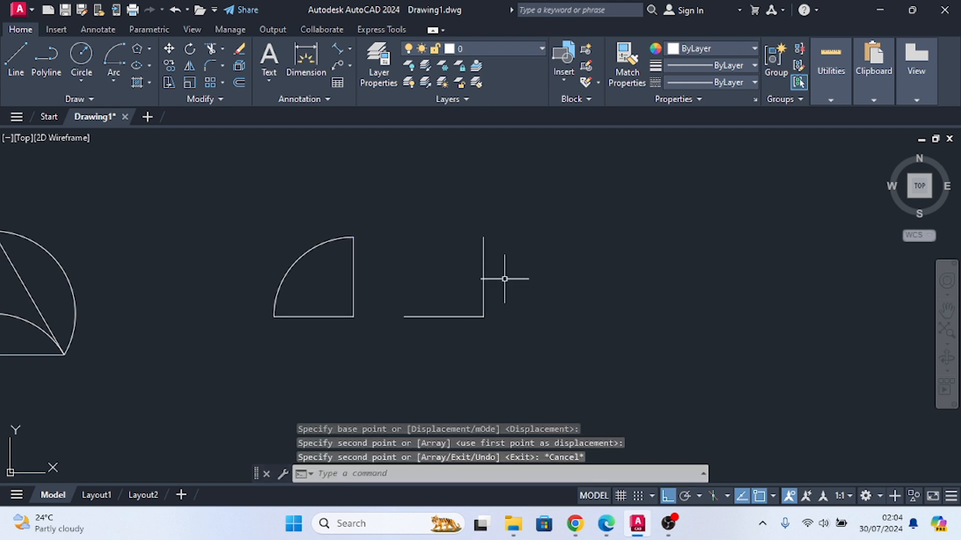
Draw a Start, Center, End arc on the copied lines from the horizontal line's left end, centered on their corner, to the vertical line's upper end
left_click(116, 47)
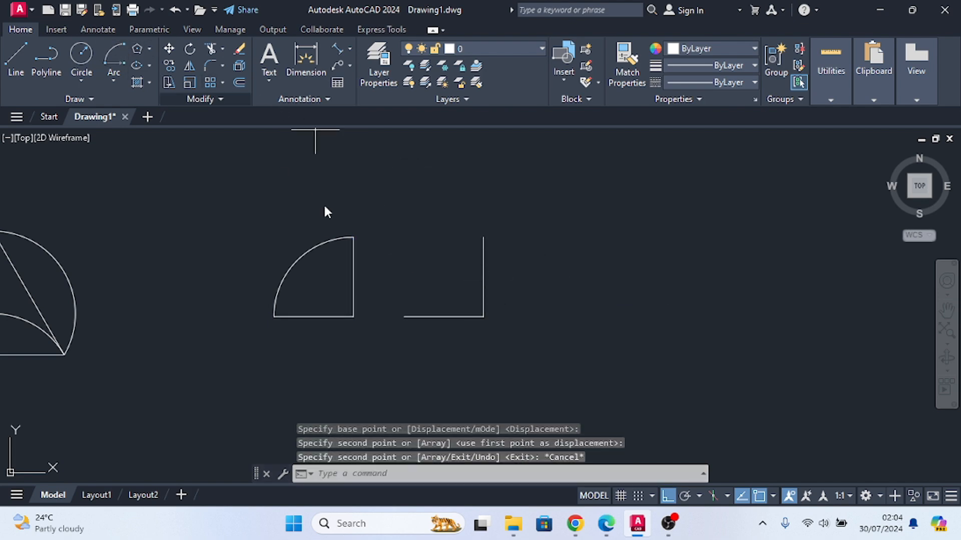
left_click(404, 316)
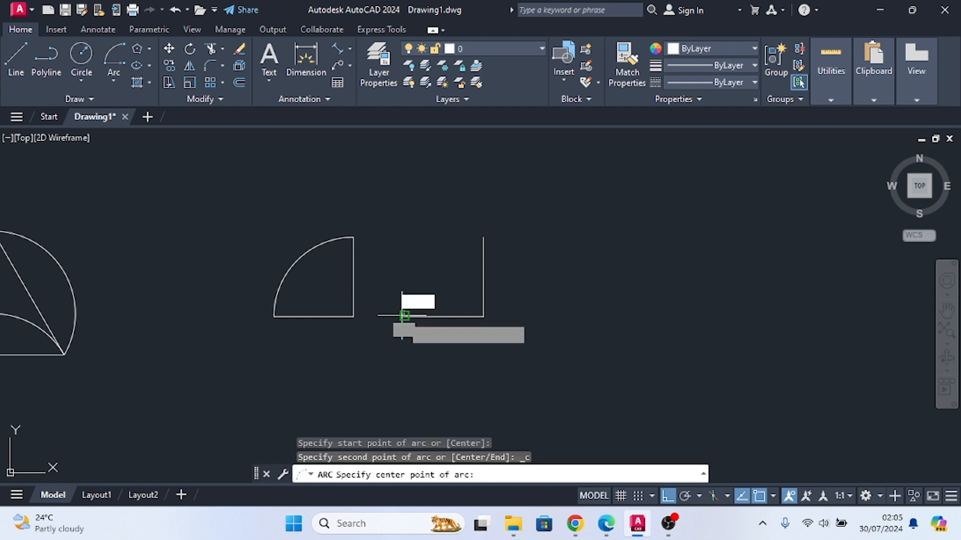
left_click(483, 316)
left_click(484, 237)
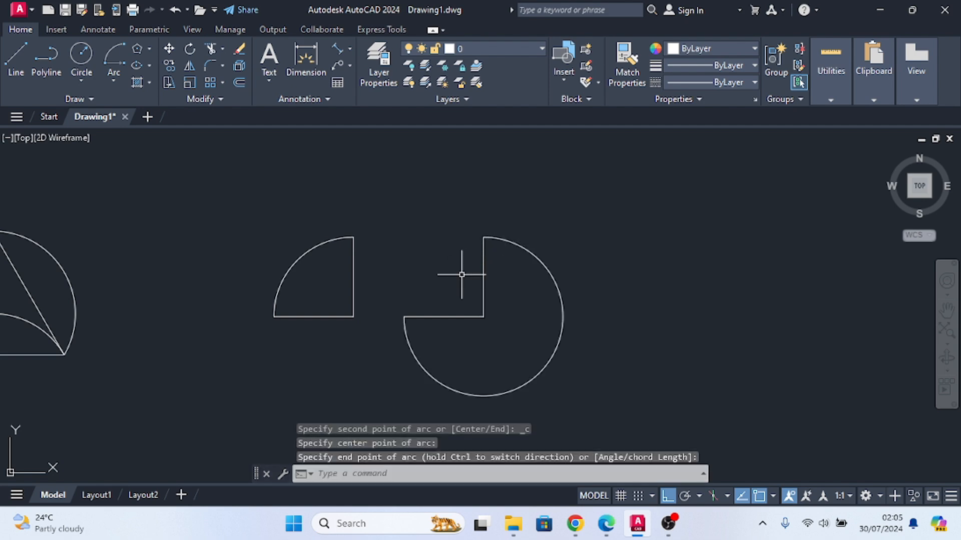
scroll(541, 219, "down", 4)
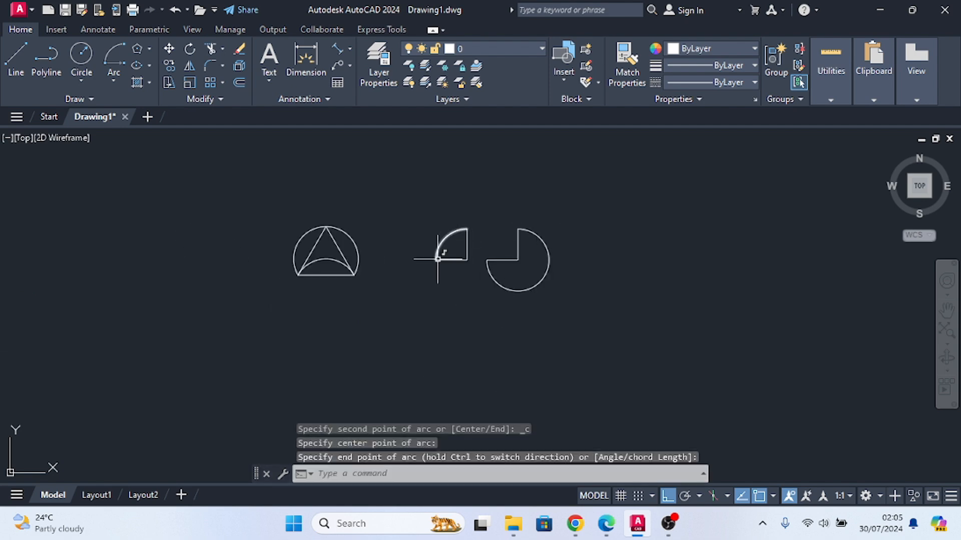
left_click(467, 239)
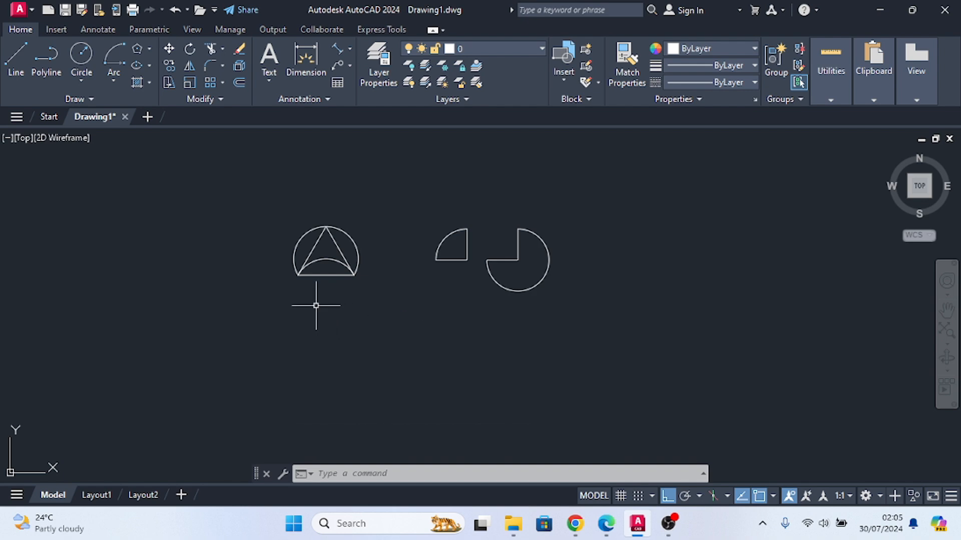
Copy the quarter-circle shape's two perpendicular lines, without the arc, about 161 units to the right, past the three-quarter-circle shape
scroll(306, 283, "down", 2)
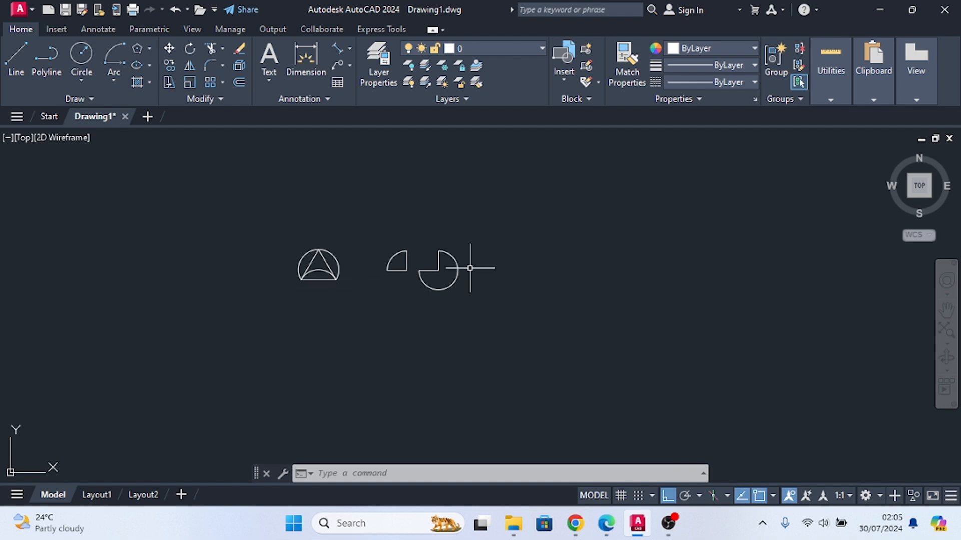
scroll(451, 280, "up", 4)
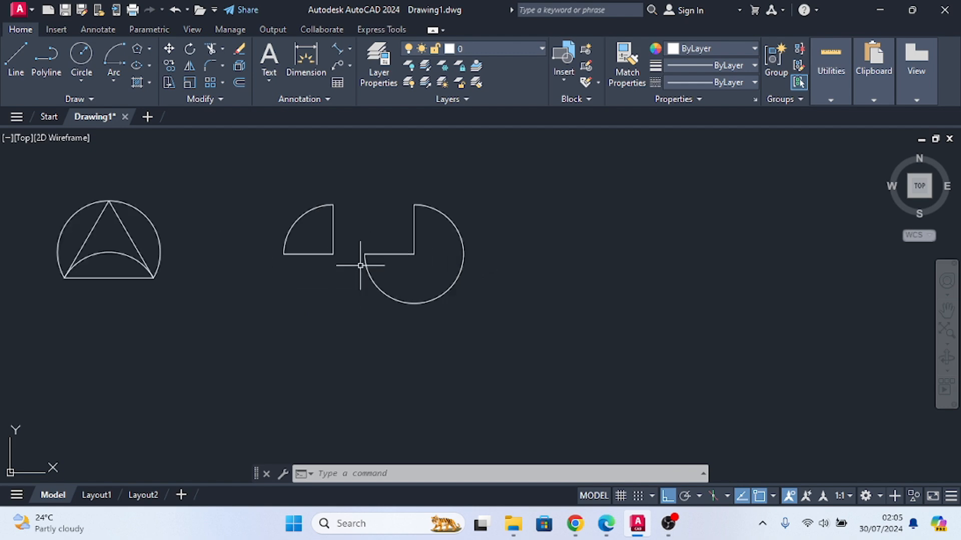
scroll(360, 266, "down", 2)
scroll(340, 251, "up", 4)
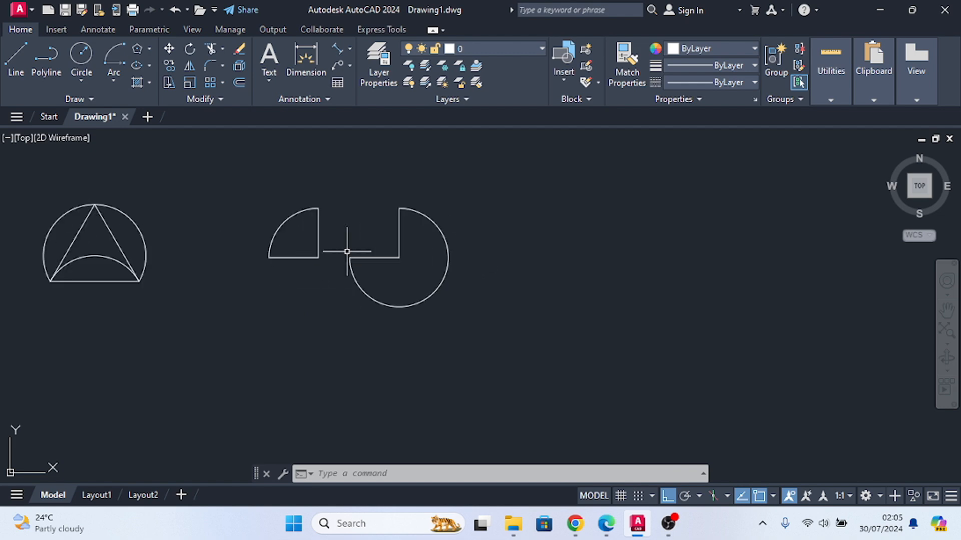
left_click(327, 236)
left_click(293, 277)
right_click(278, 301)
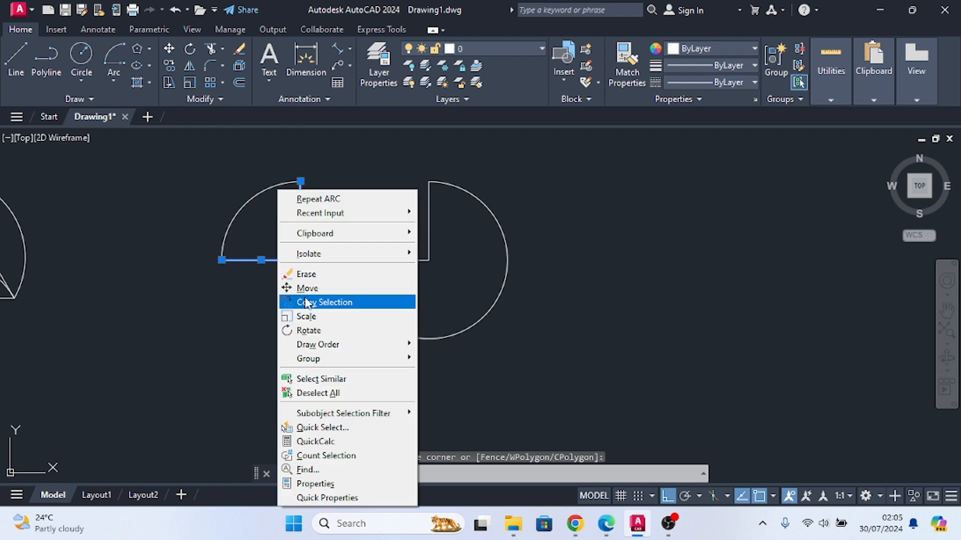
left_click(328, 302)
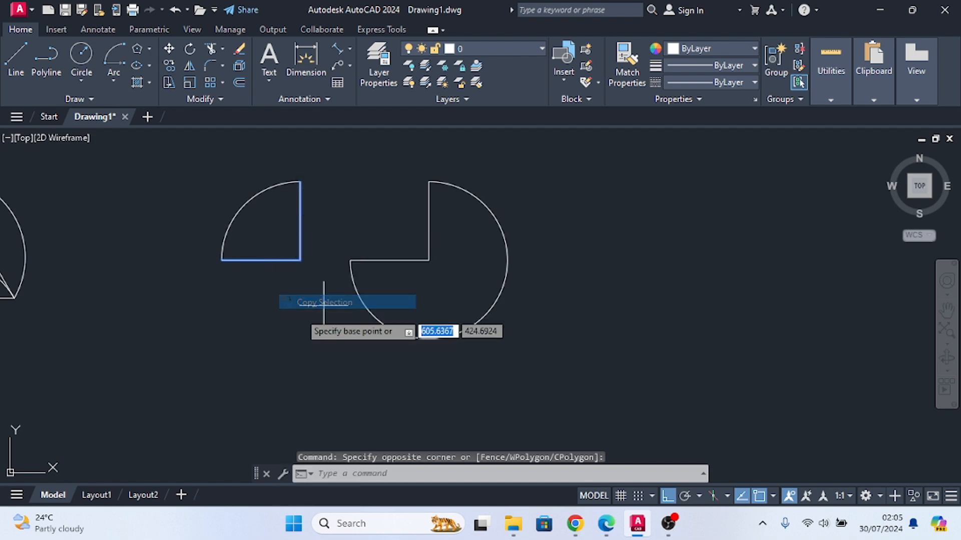
scroll(322, 300, "down", 3)
left_click(253, 336)
left_click(418, 338)
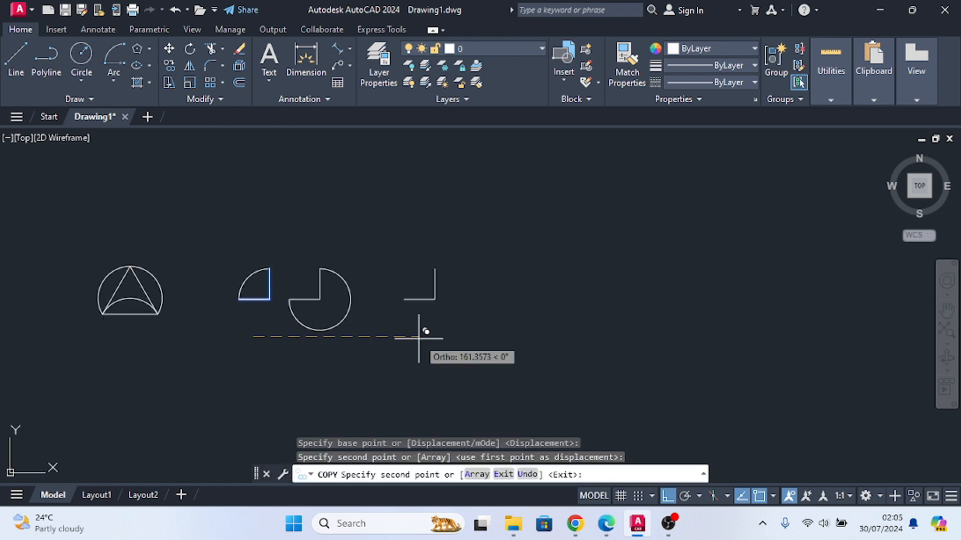
key("Escape")
Draw a clockwise Start, Center, End arc on the new copy from the vertical line's upper end, centered on the corner, to the horizontal line's left end
scroll(435, 291, "up", 2)
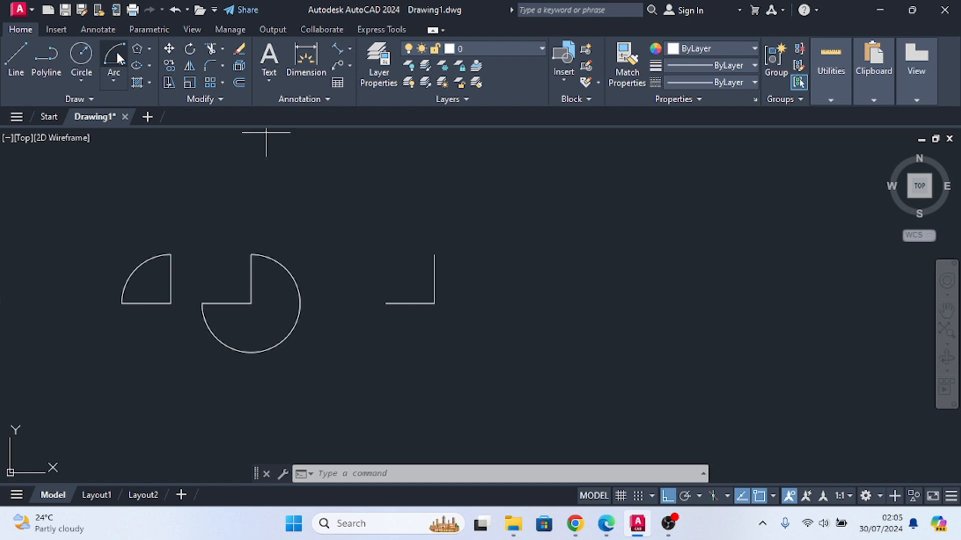
left_click(117, 55)
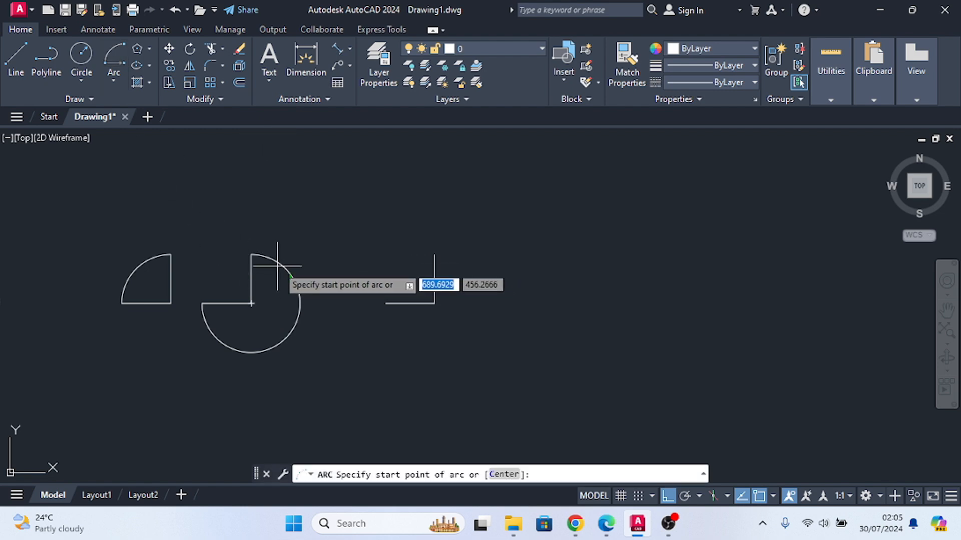
left_click(434, 254)
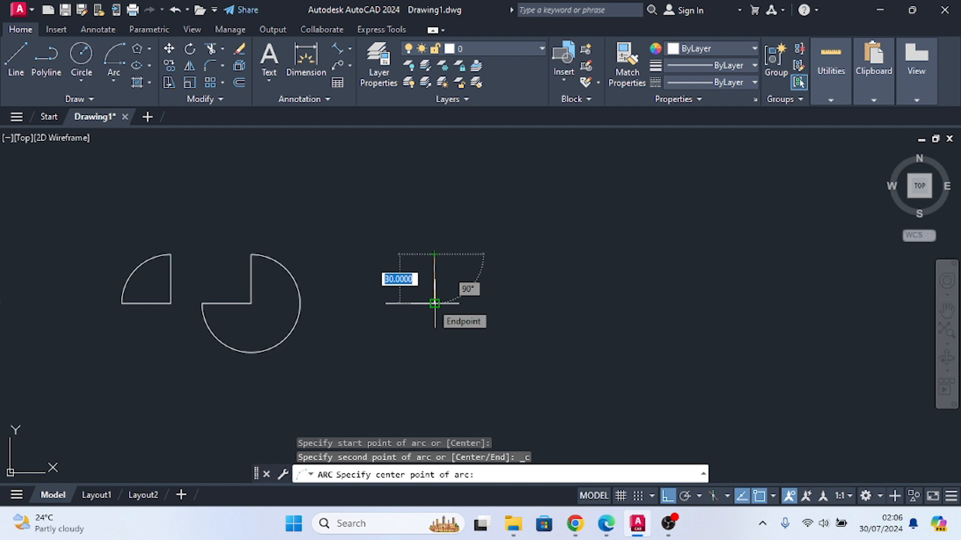
left_click(435, 303)
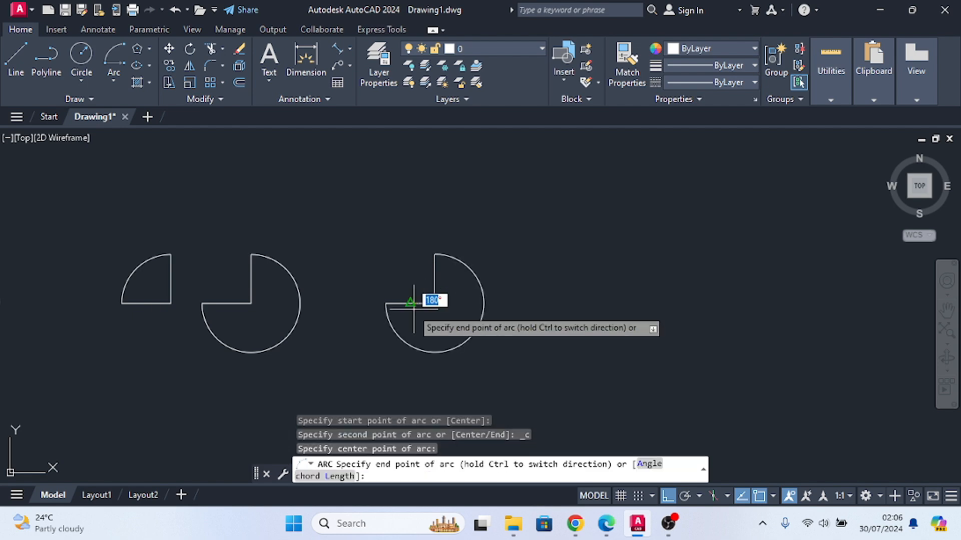
left_click(385, 303)
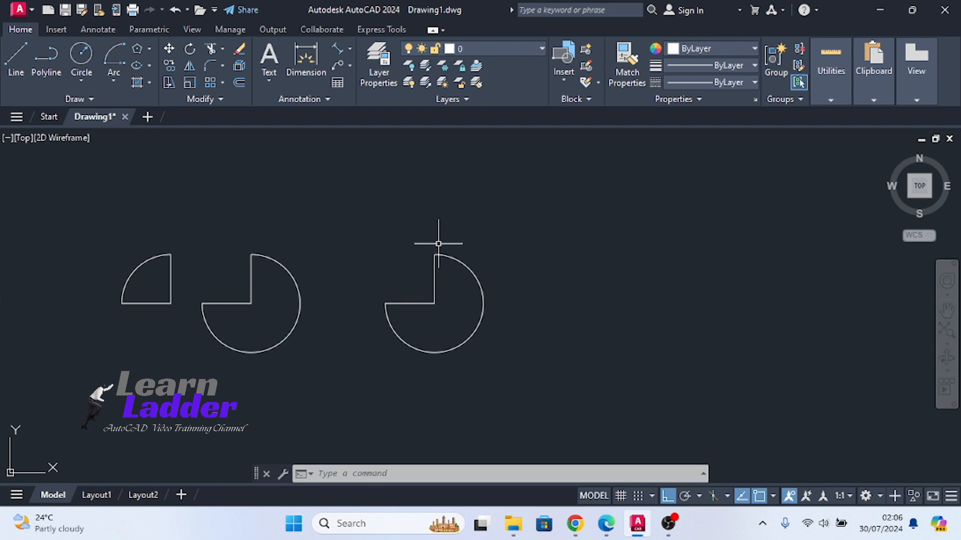
Draw a Start, Center, Angle arc below the existing shapes, with a radius of about 71 units and a 120° included angle
scroll(572, 246, "down", 4)
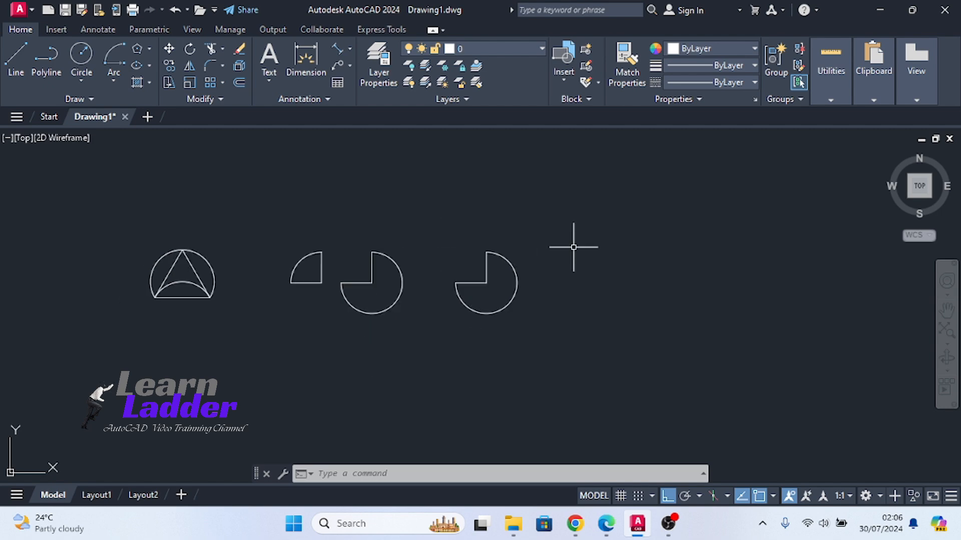
left_click(113, 81)
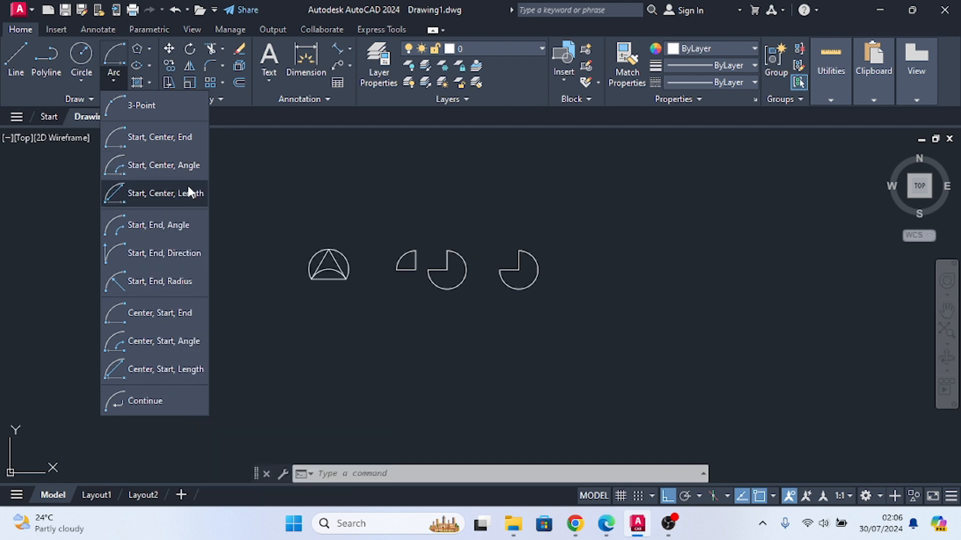
left_click(150, 166)
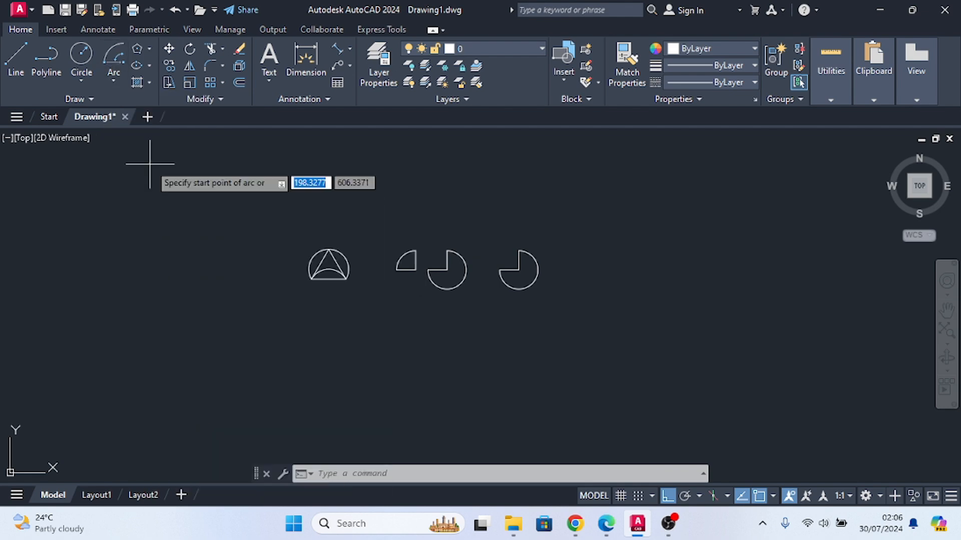
scroll(155, 253, "down", 2)
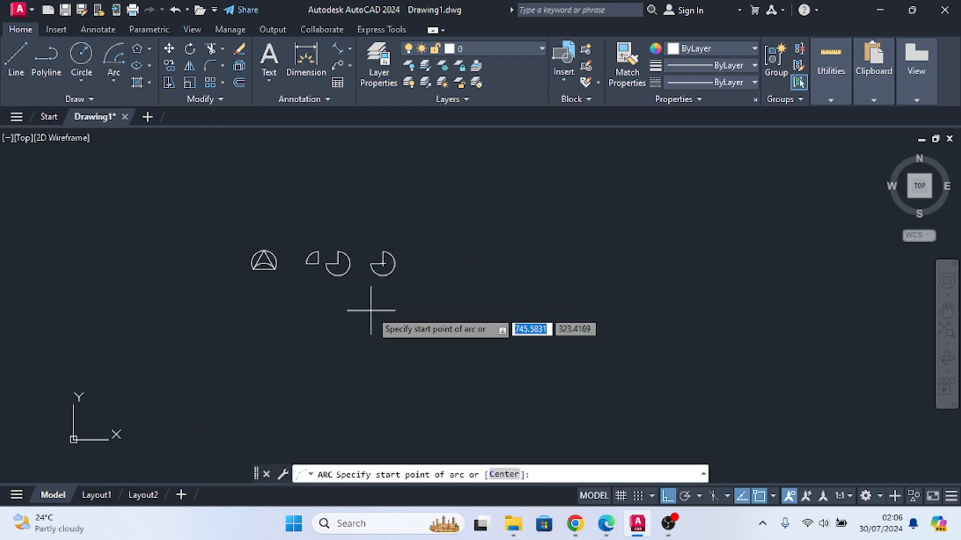
scroll(376, 313, "up", 2)
scroll(375, 313, "up", 2)
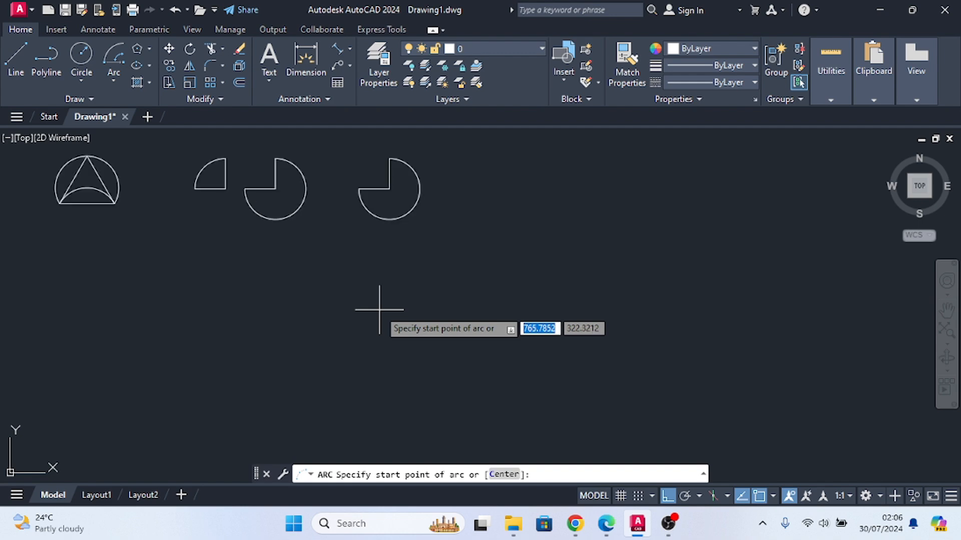
left_click(288, 305)
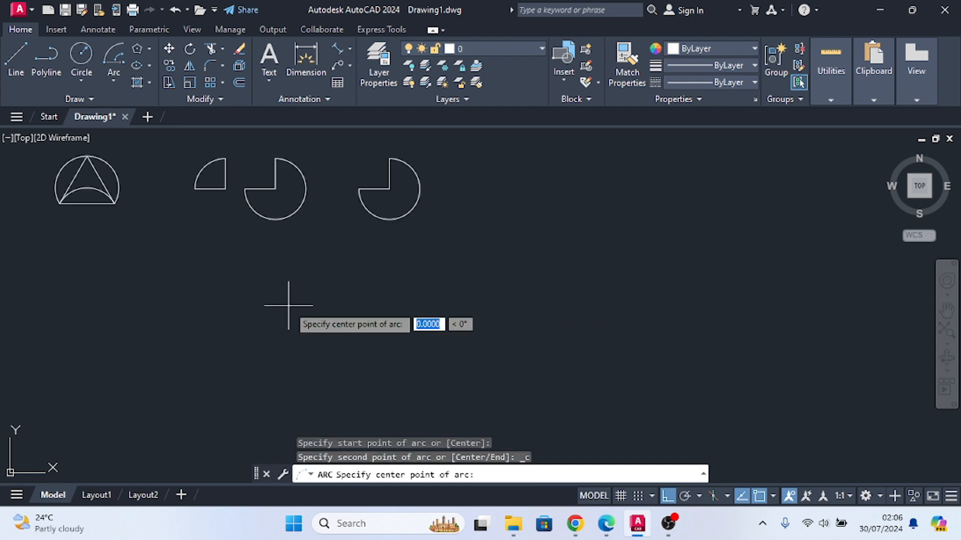
left_click(217, 302)
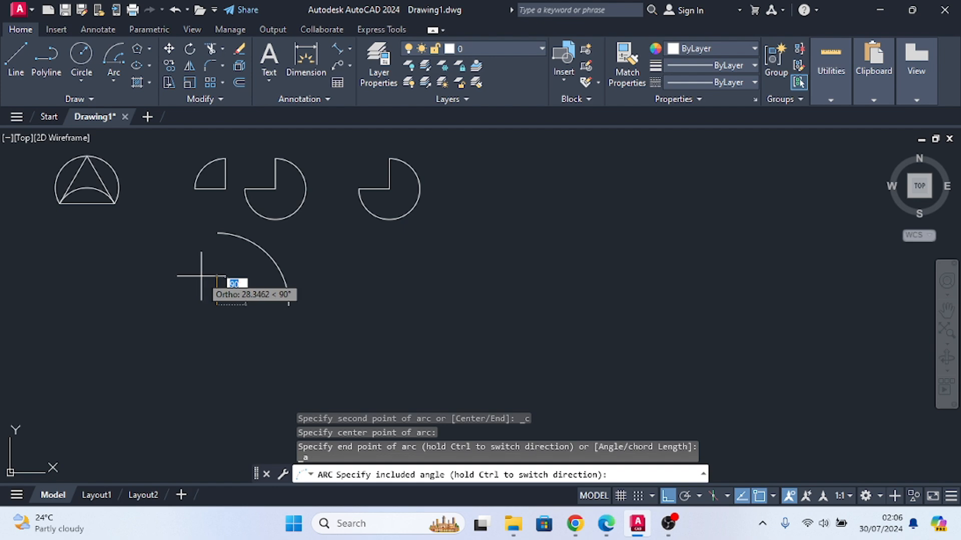
type("12")
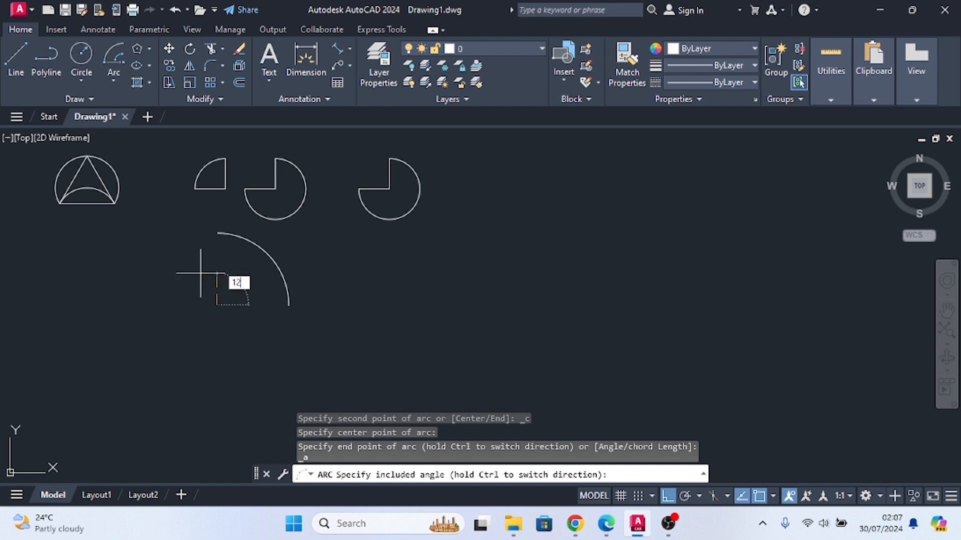
type("0")
key("Return")
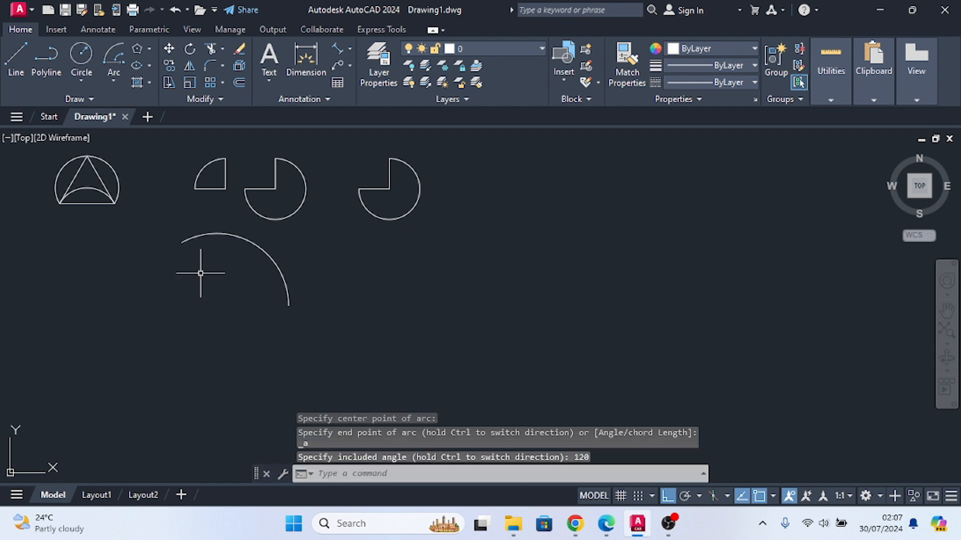
Draw two connected lines from the new arc's lower right end to its center and on to its upper left end
left_click(14, 59)
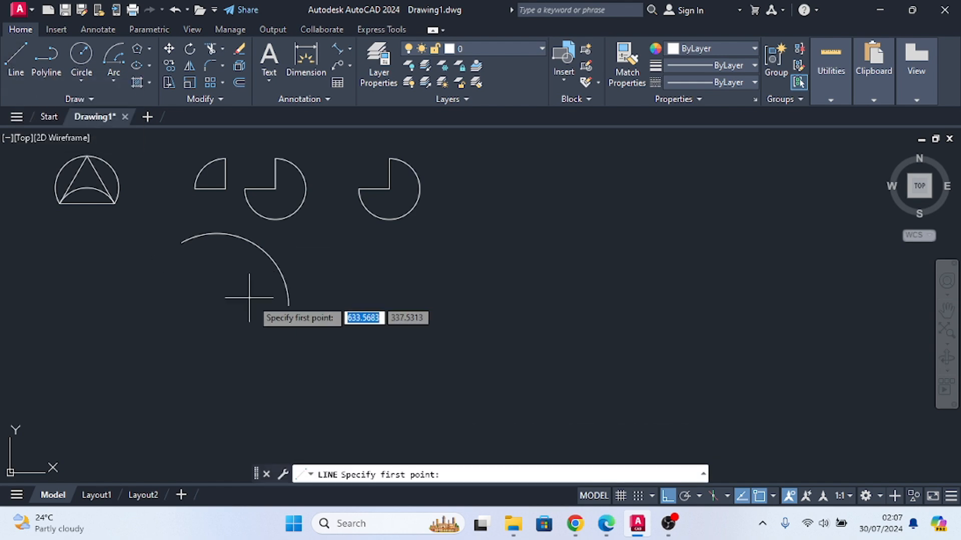
left_click(288, 304)
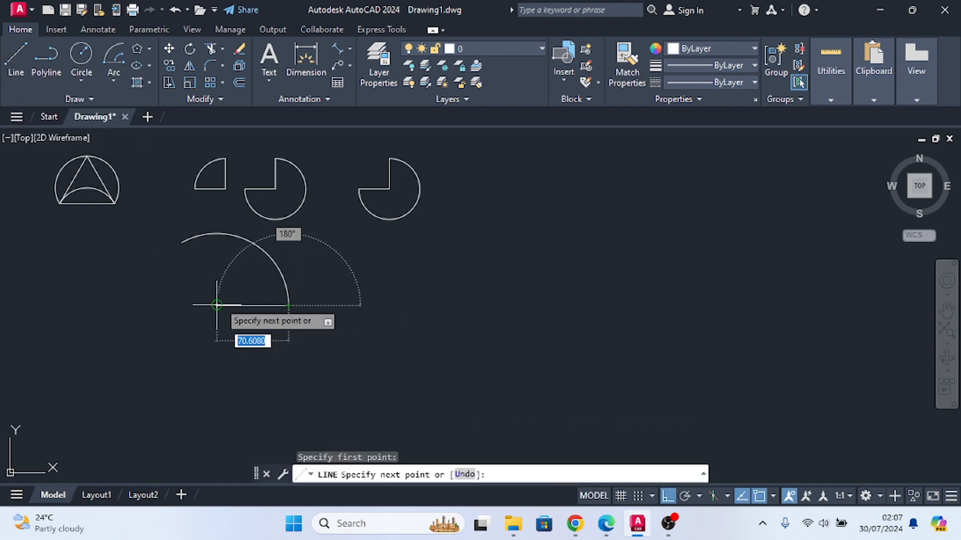
left_click(217, 305)
left_click(181, 244)
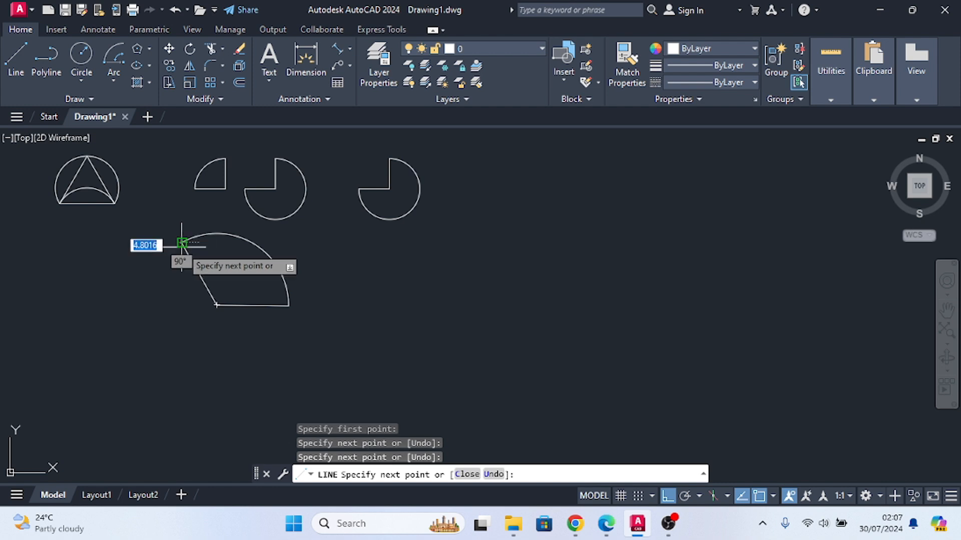
key("Return")
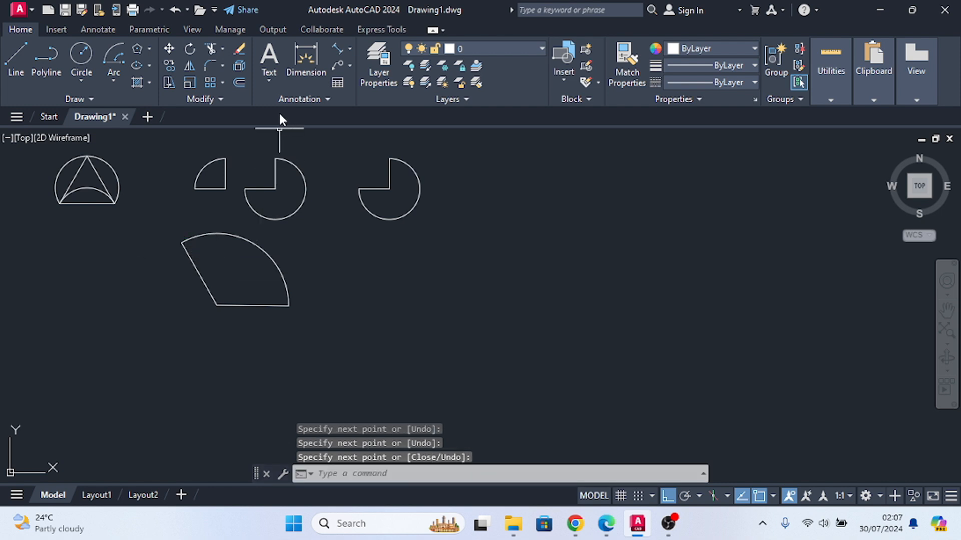
Add an angular dimension between the large sector's two straight lines, placing it inside the sector, and check its text
left_click(347, 48)
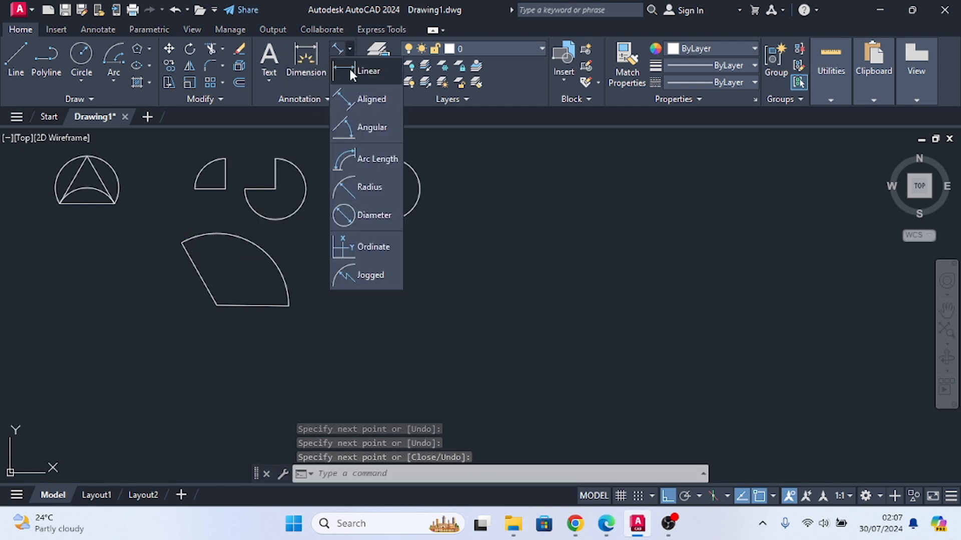
left_click(350, 135)
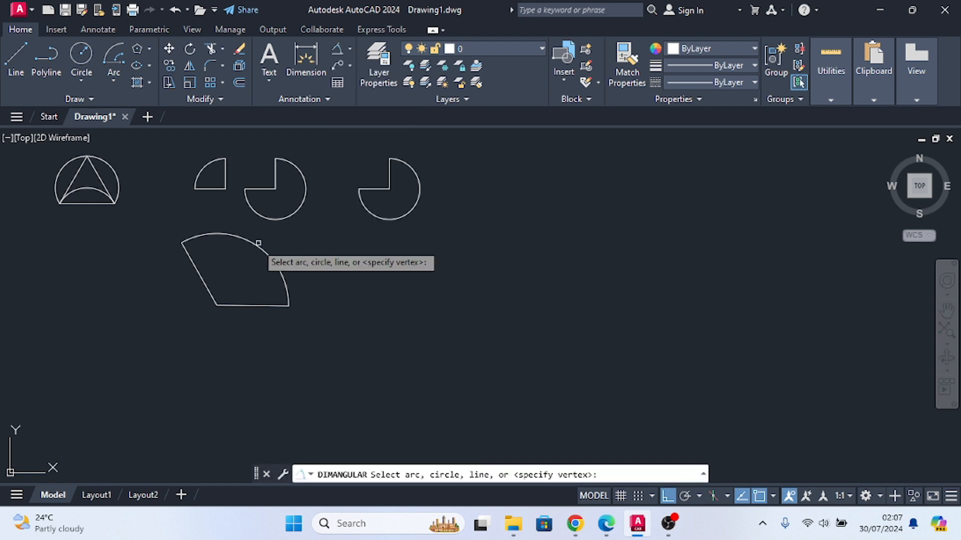
left_click(232, 304)
left_click(206, 280)
left_click(231, 279)
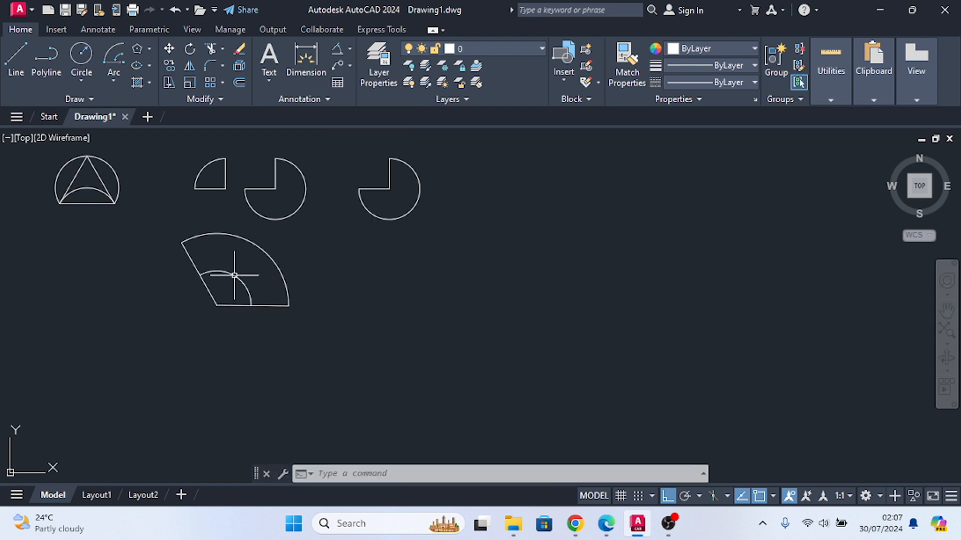
scroll(235, 275, "up", 4)
scroll(209, 250, "up", 5)
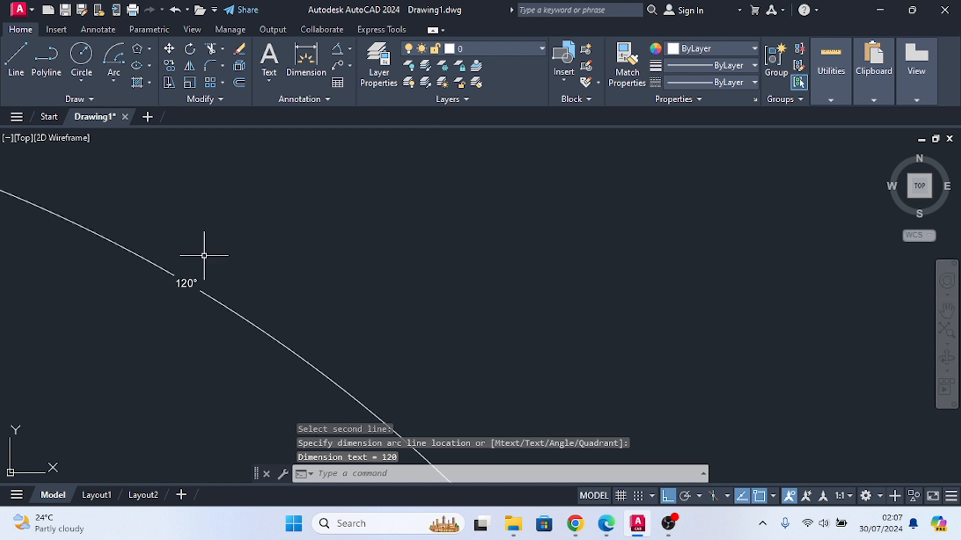
scroll(227, 250, "down", 8)
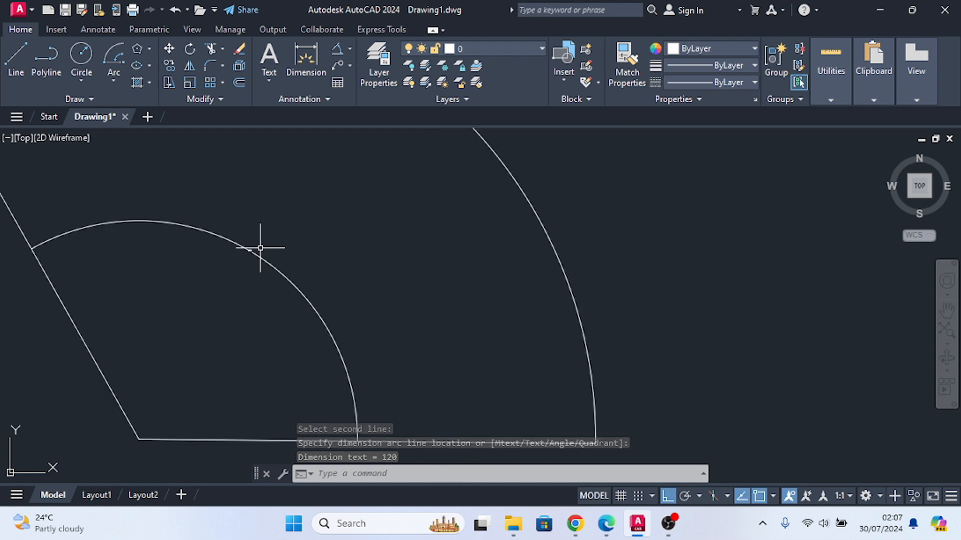
key("Escape")
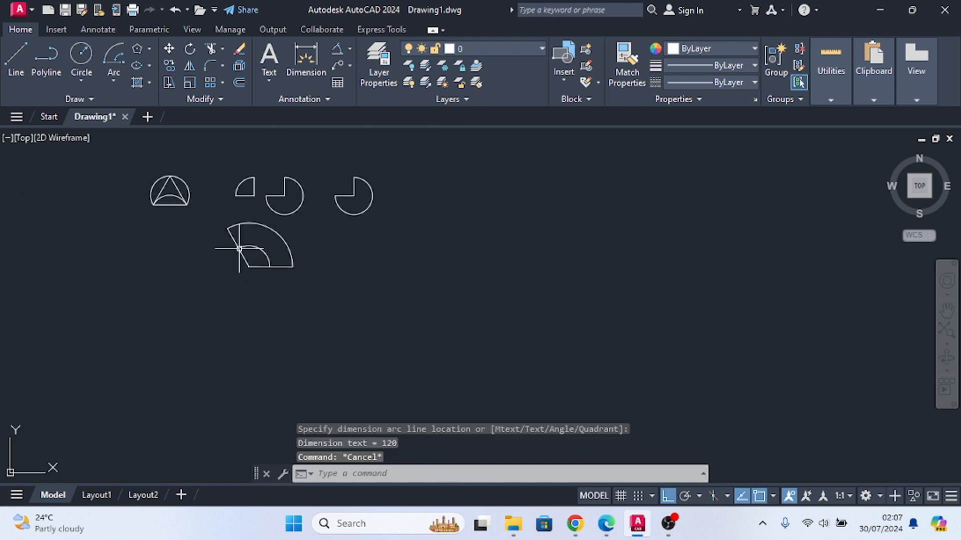
Draw a Start, Center, Length arc below the rightmost three-quarter circle, with its center left of the start point and a chord length of 50
left_click(111, 83)
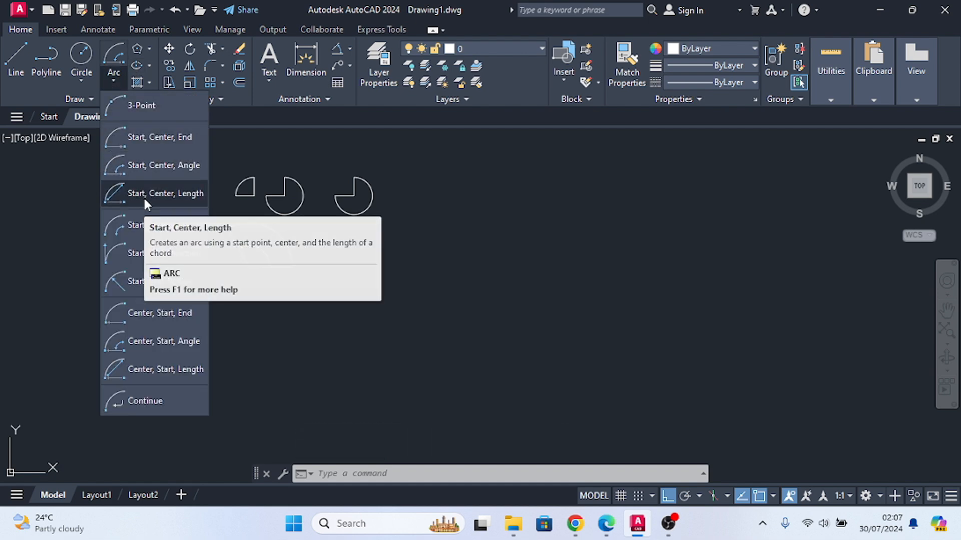
scroll(267, 262, "down", 2)
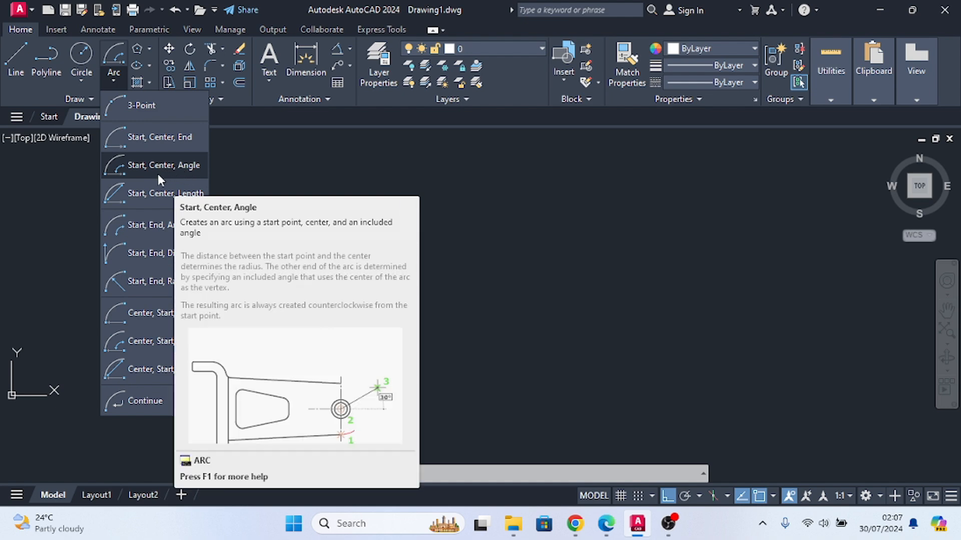
left_click(169, 195)
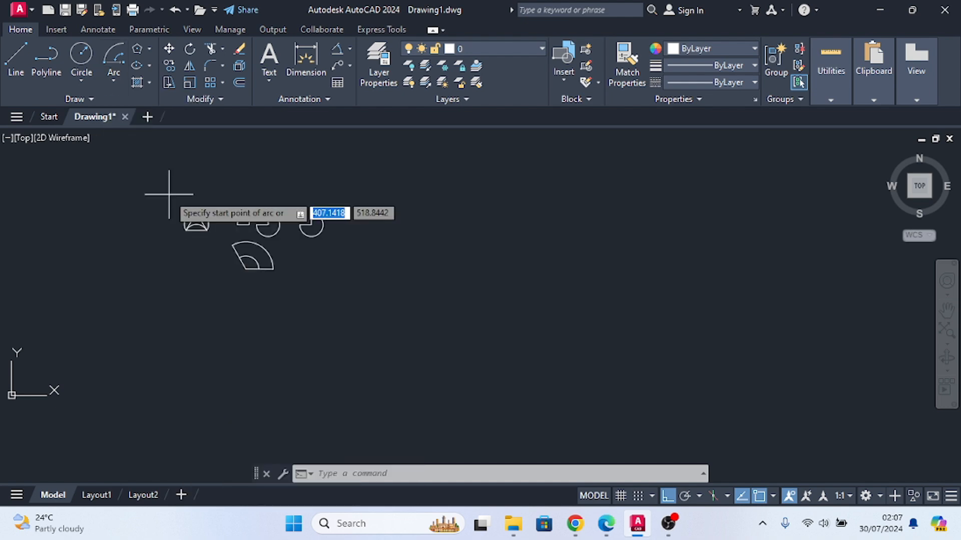
scroll(379, 235, "up", 2)
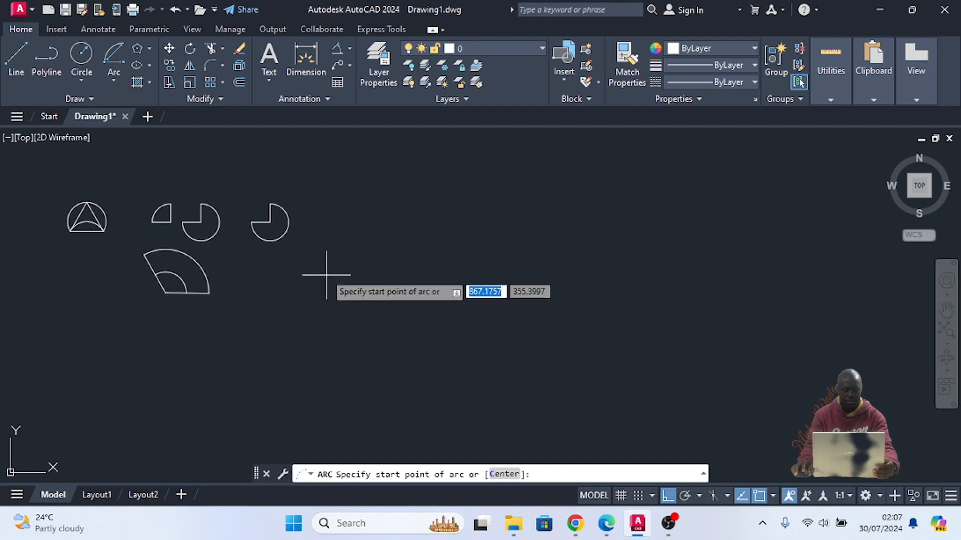
scroll(321, 272, "up", 5)
left_click(272, 301)
scroll(272, 302, "up", 2)
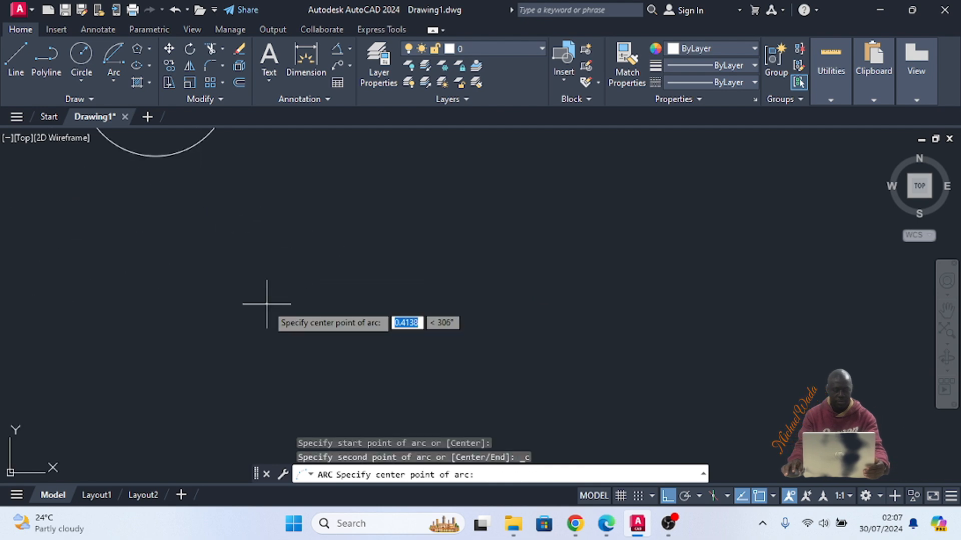
left_click(173, 305)
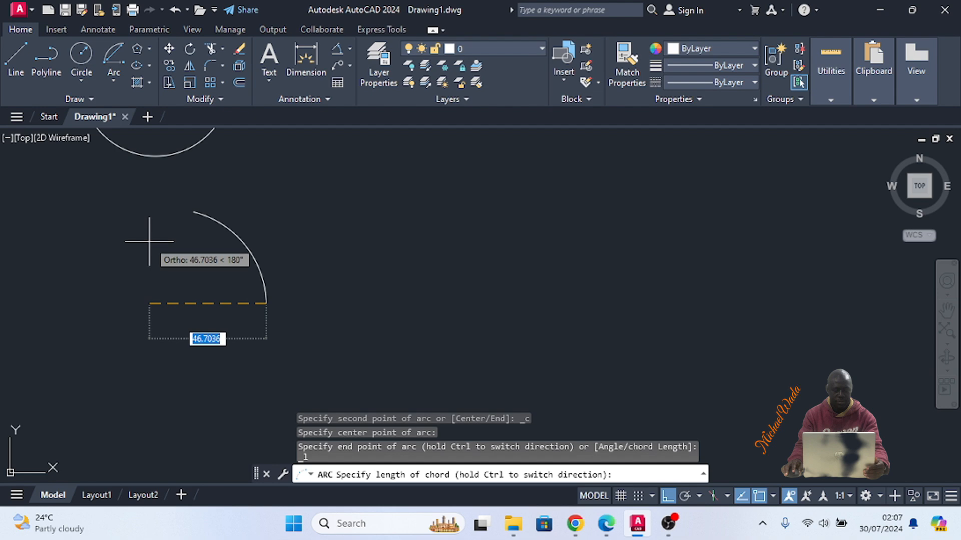
type("50")
key("Return")
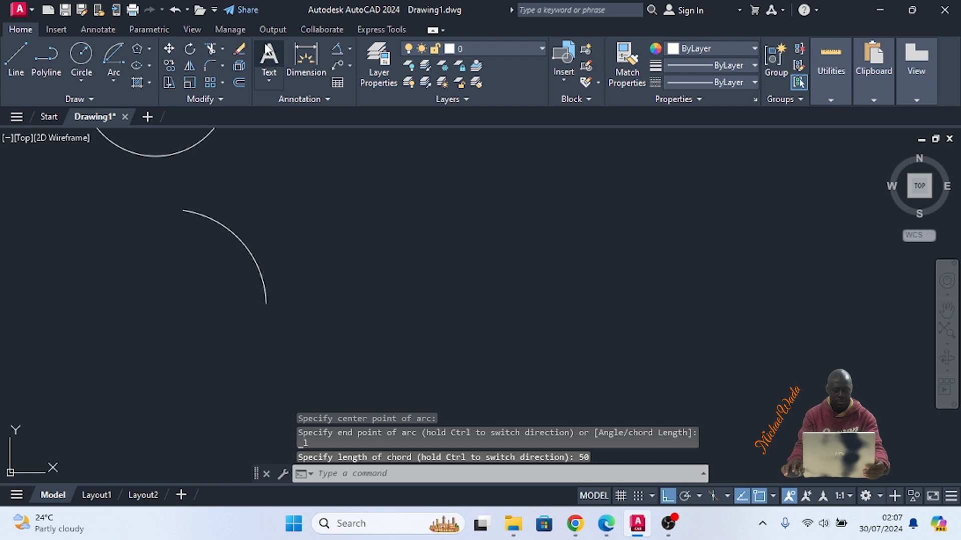
left_click(349, 48)
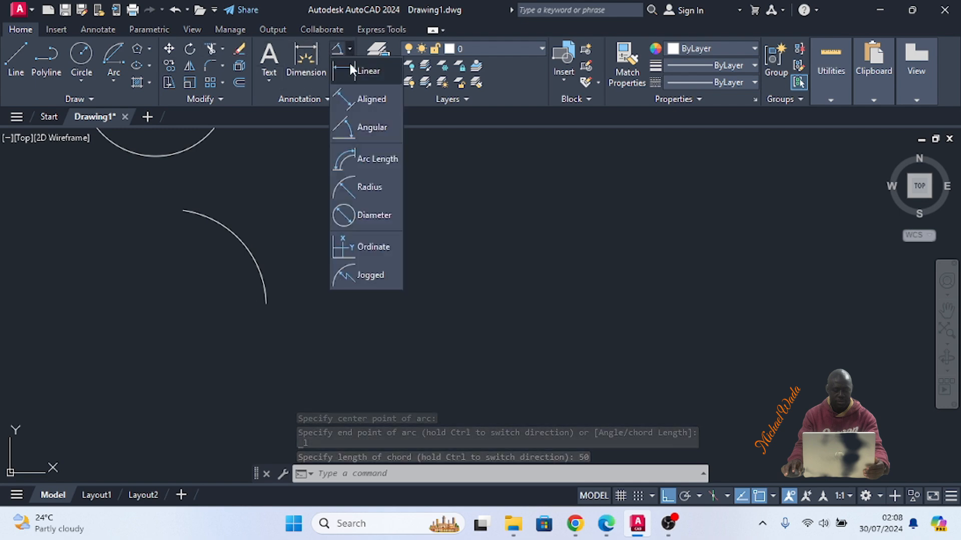
left_click(365, 99)
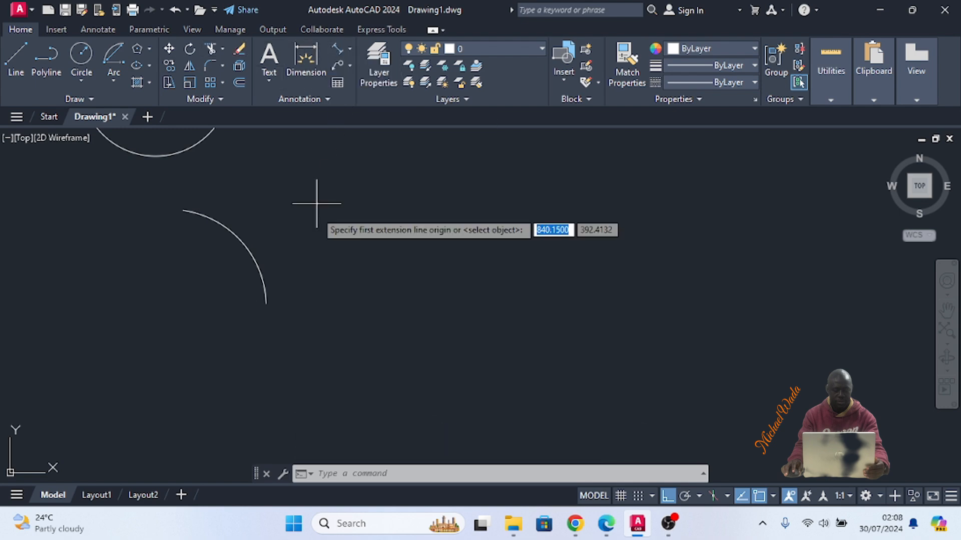
left_click(267, 303)
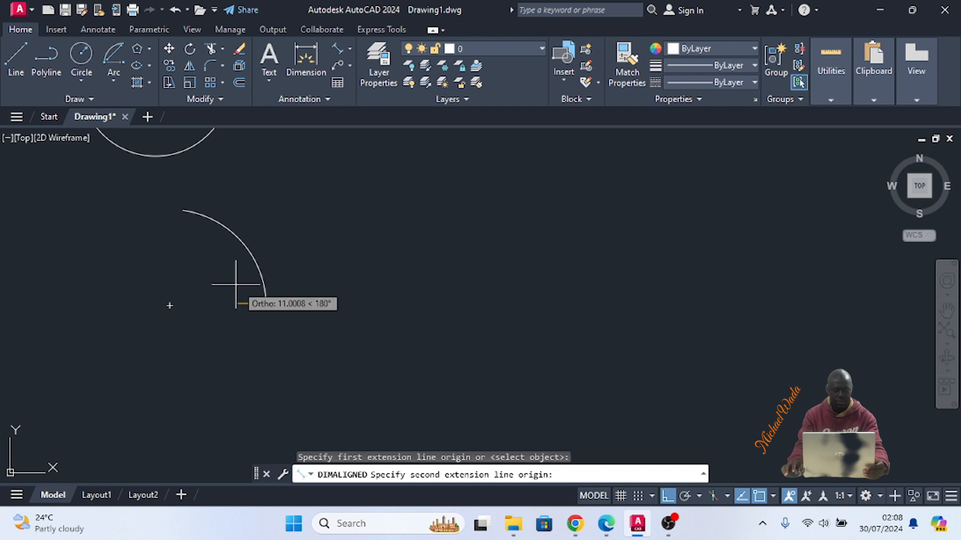
left_click(183, 211)
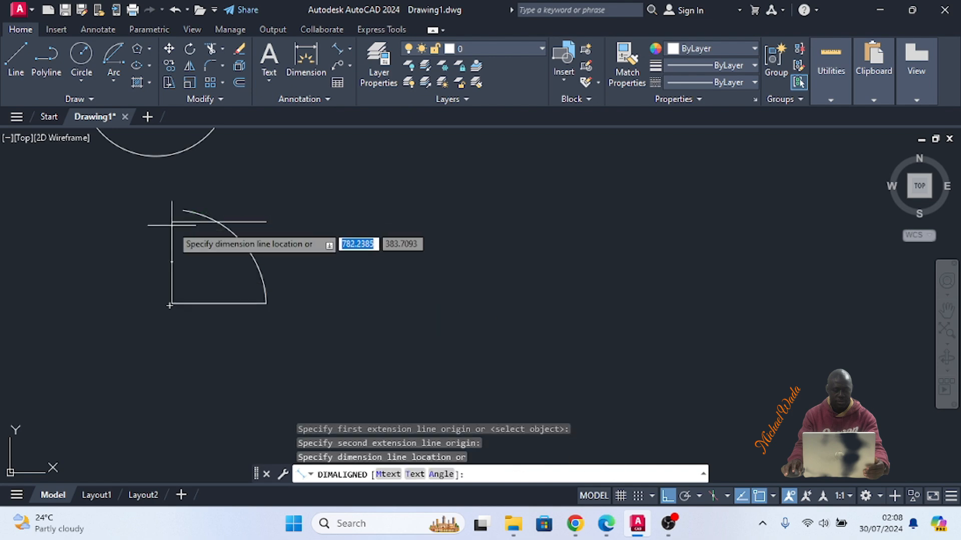
key("Escape")
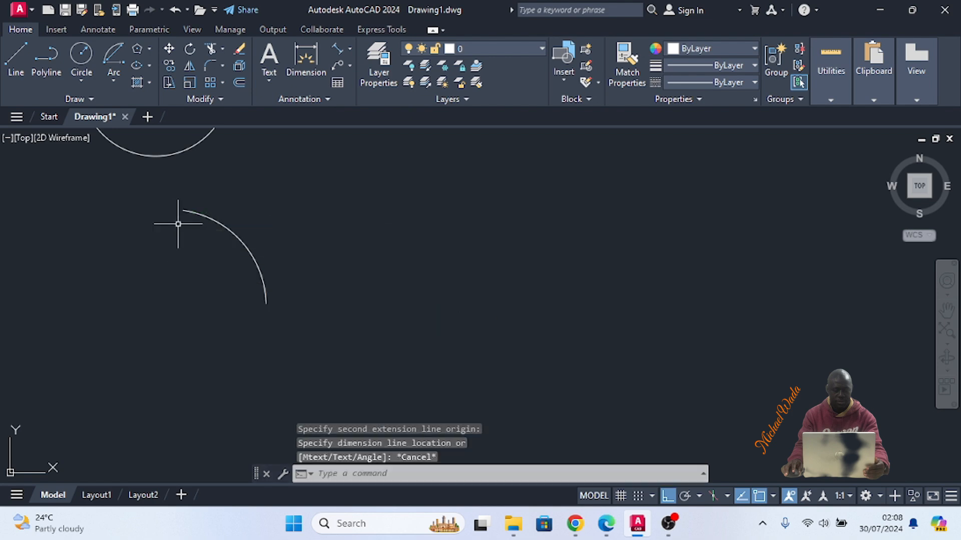
Add an aligned dimension between the new arc's two ends, placing it on the inner side of the arc, and check its text
left_click(349, 49)
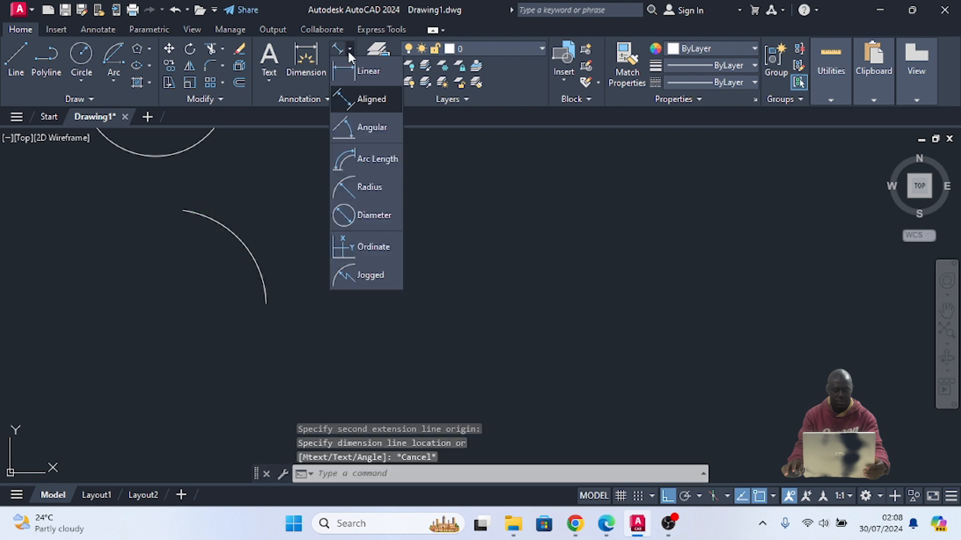
left_click(343, 99)
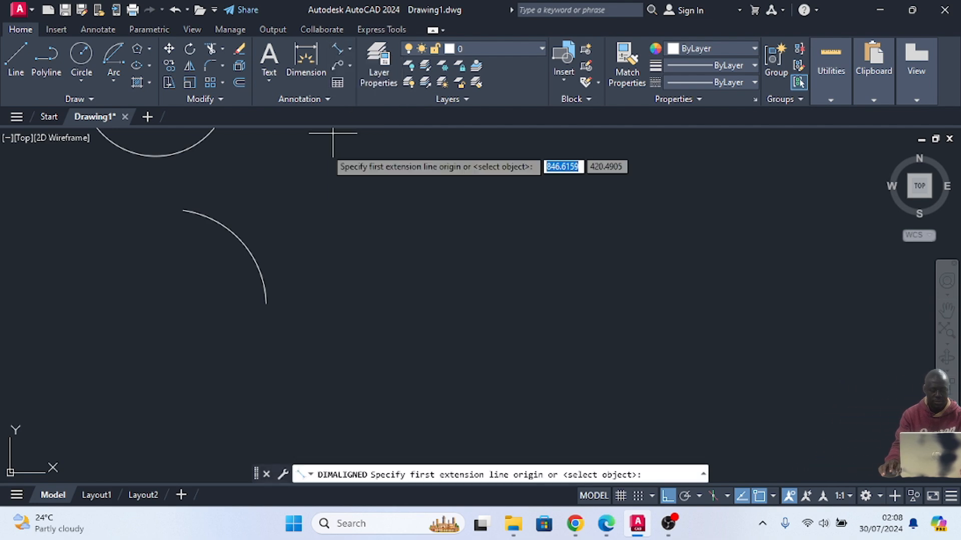
left_click(265, 303)
left_click(184, 210)
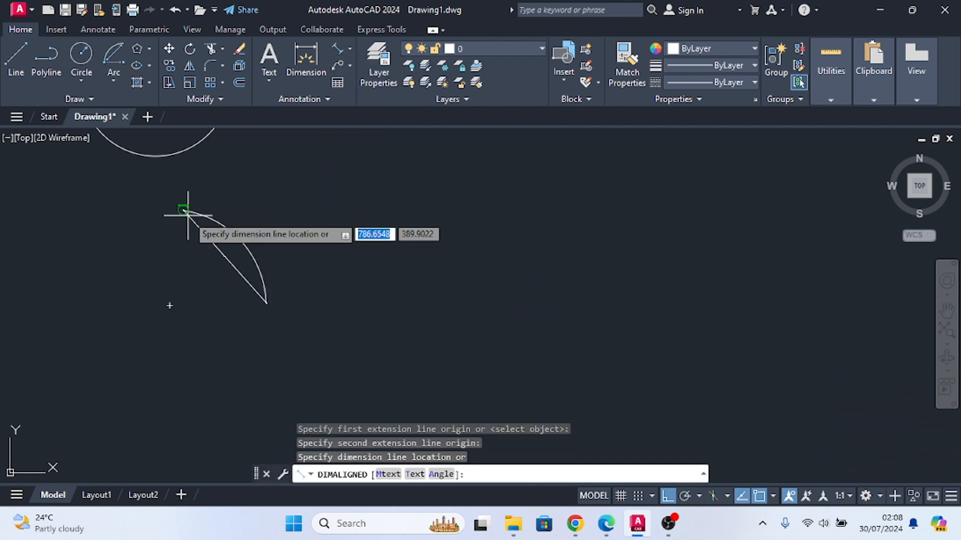
left_click(206, 263)
scroll(202, 263, "up", 6)
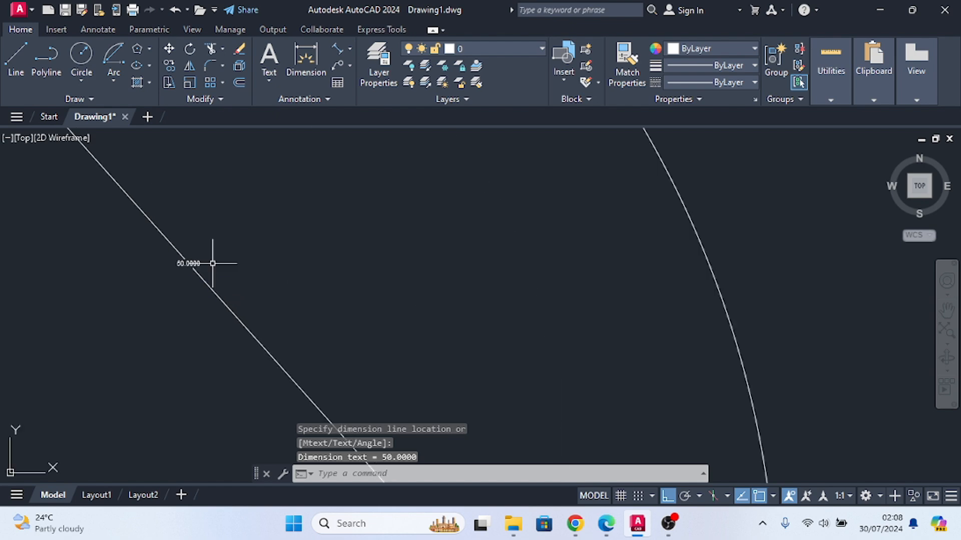
scroll(221, 314, "down", 5)
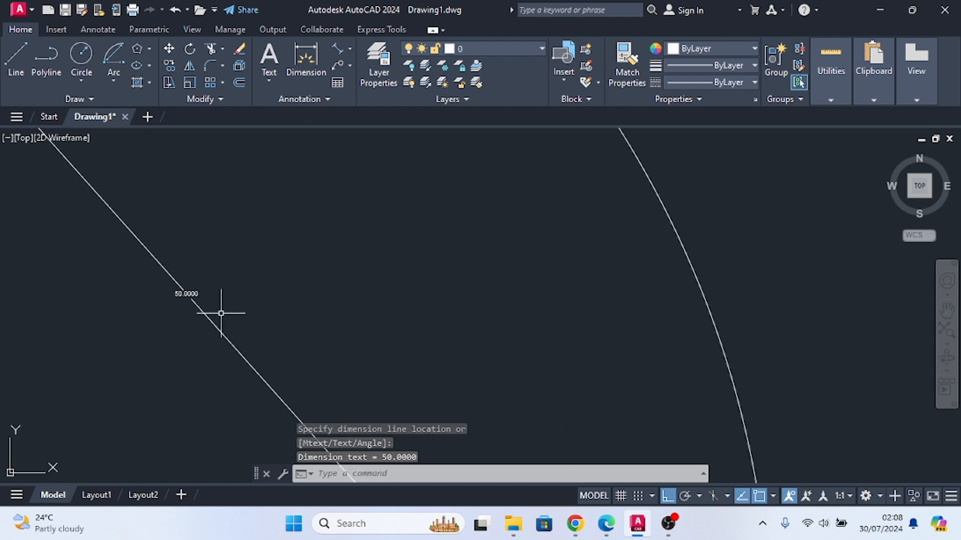
key("Escape")
Draw a Start, End, Angle arc in the empty area right of the existing shapes, from right to left, with a 60° included angle
scroll(237, 326, "down", 2)
scroll(304, 309, "down", 2)
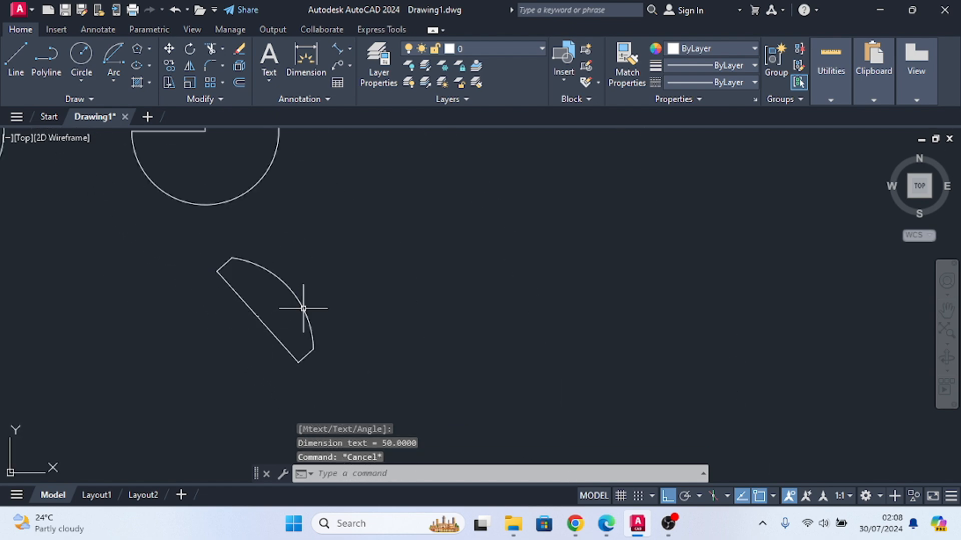
scroll(308, 299, "down", 4)
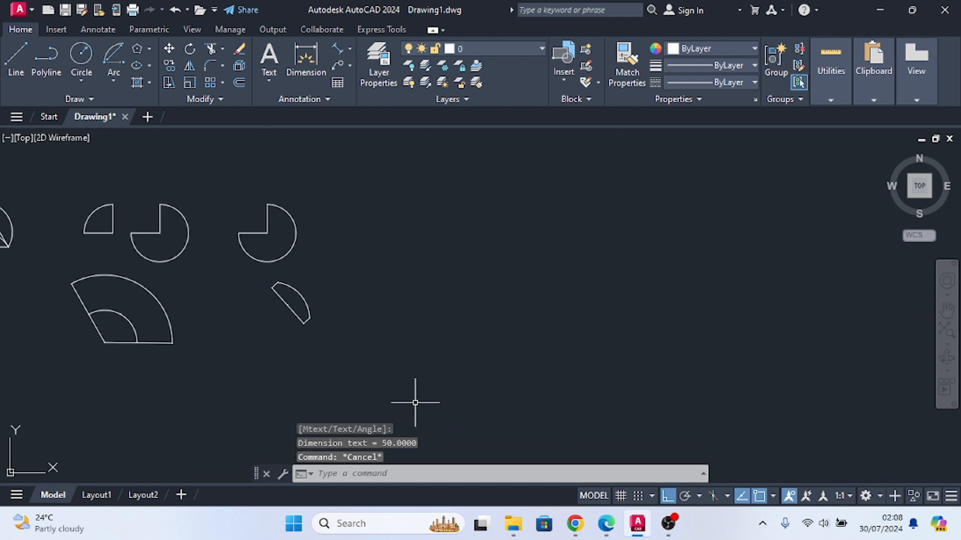
left_click(114, 81)
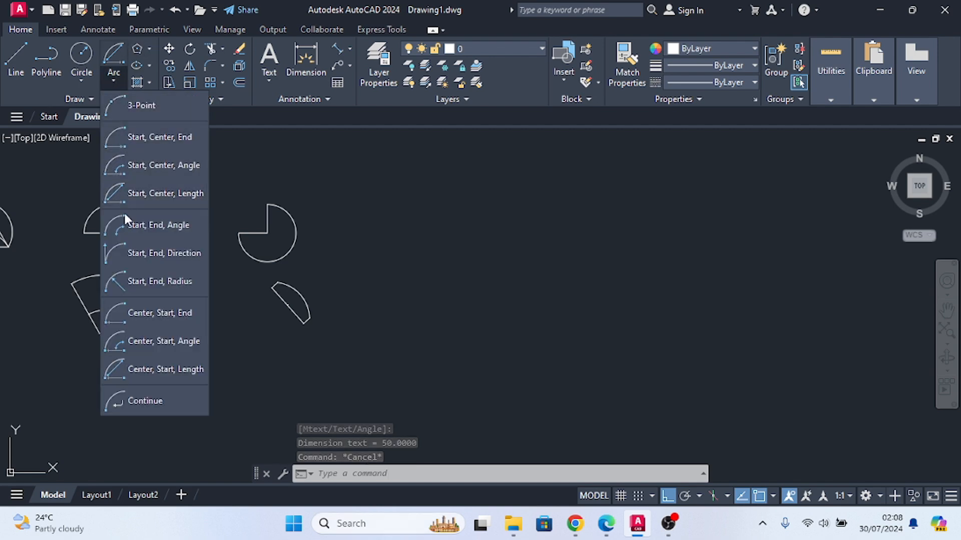
left_click(168, 224)
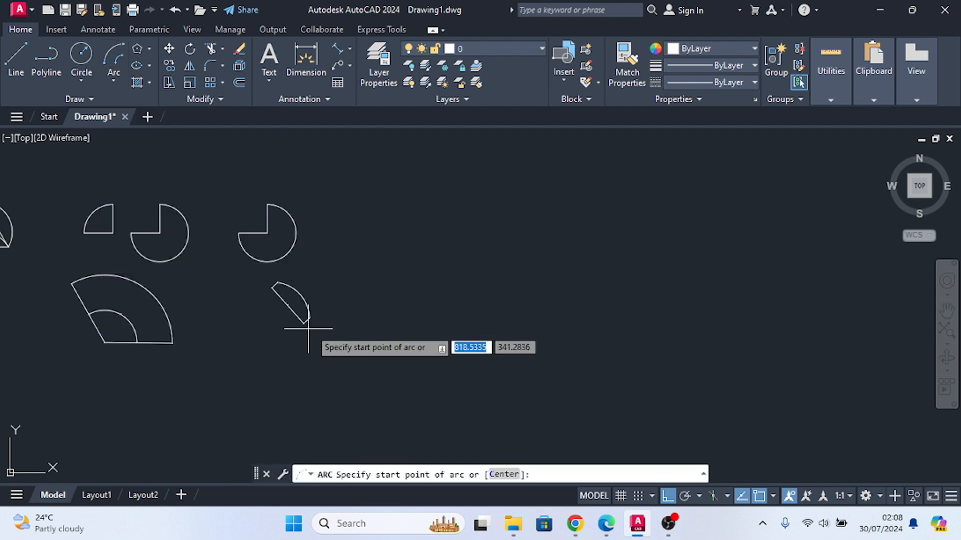
scroll(385, 243, "up", 2)
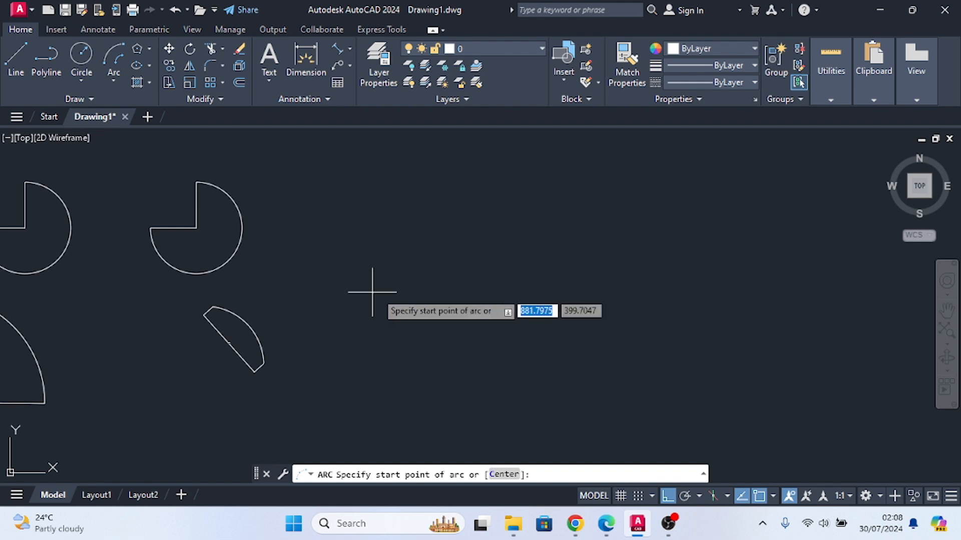
left_click(406, 288)
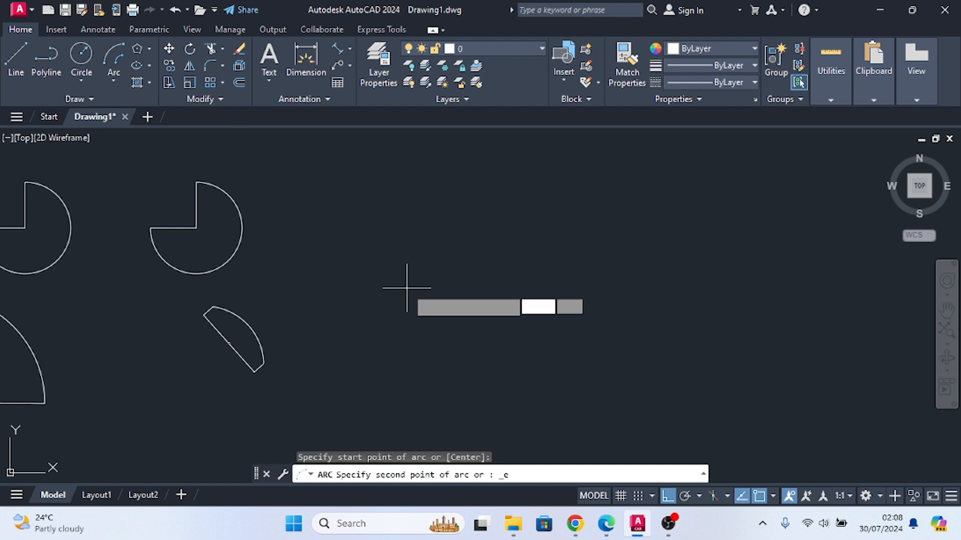
left_click(353, 288)
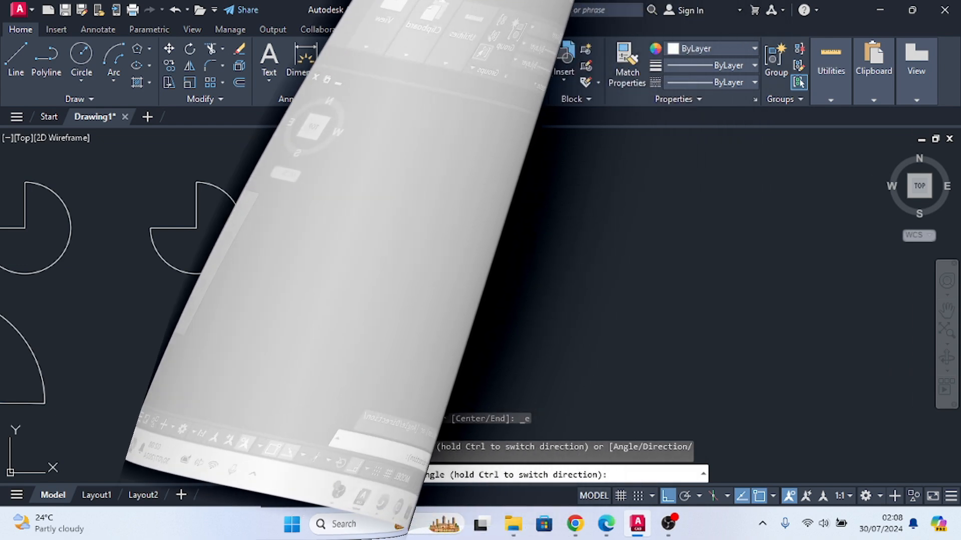
key("F8")
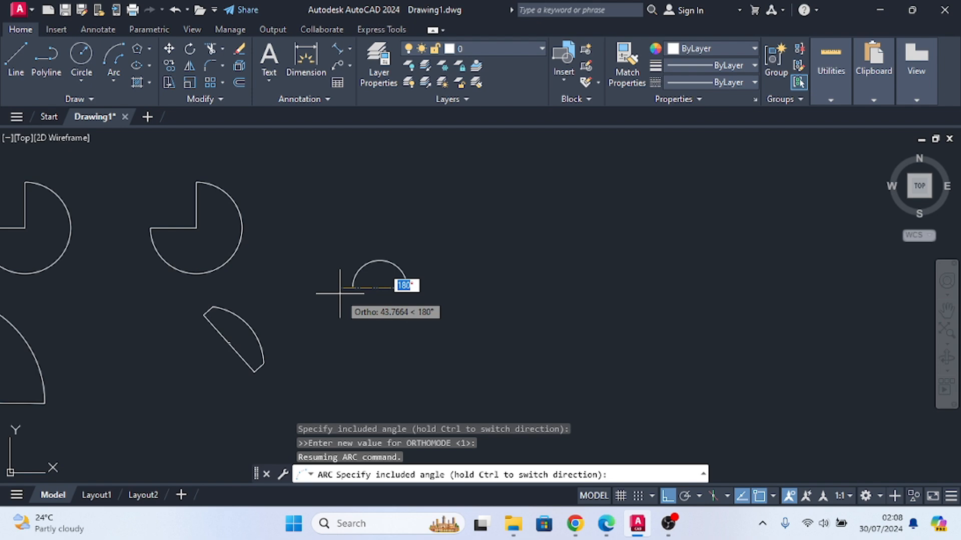
type("0")
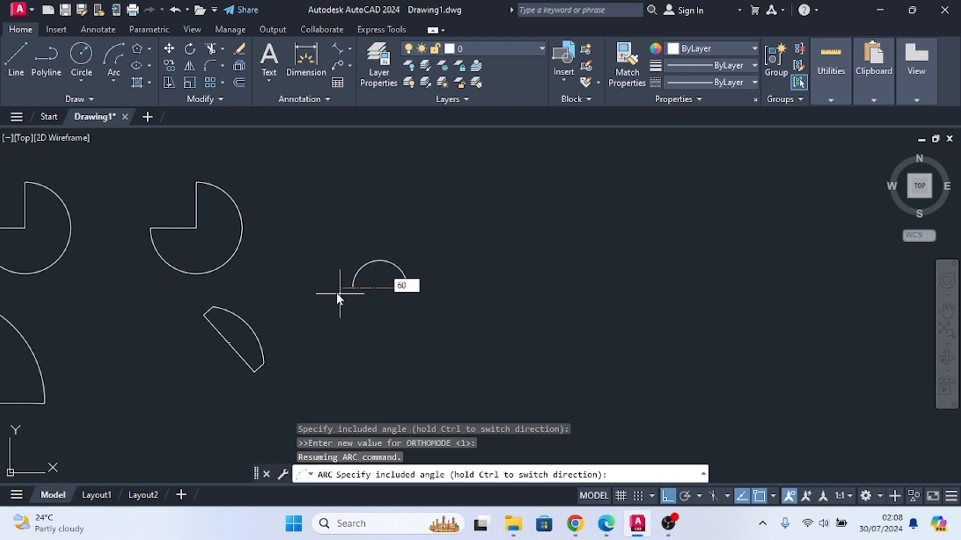
key("Return")
Draw two connected lines from the new arc's left end to its center and on to its right end
scroll(355, 298, "up", 2)
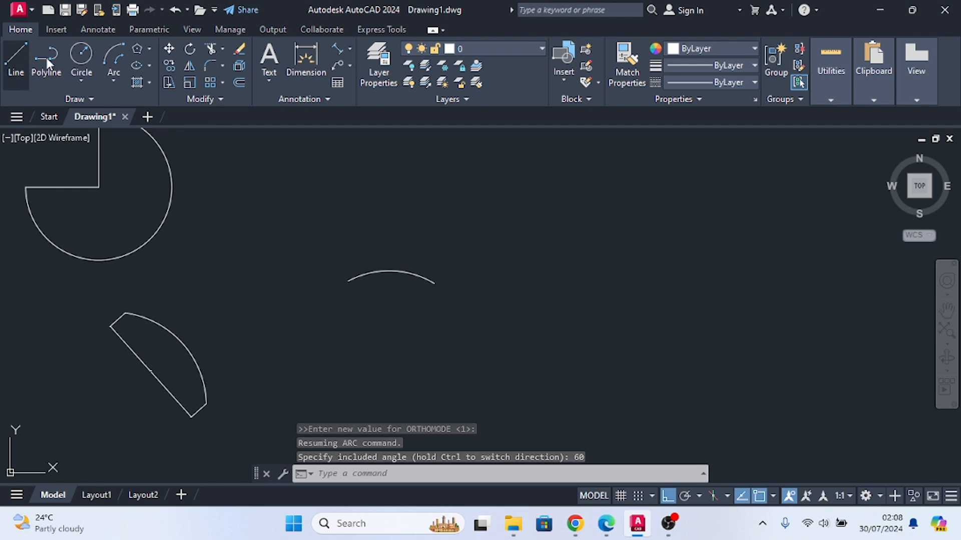
left_click(23, 48)
left_click(348, 281)
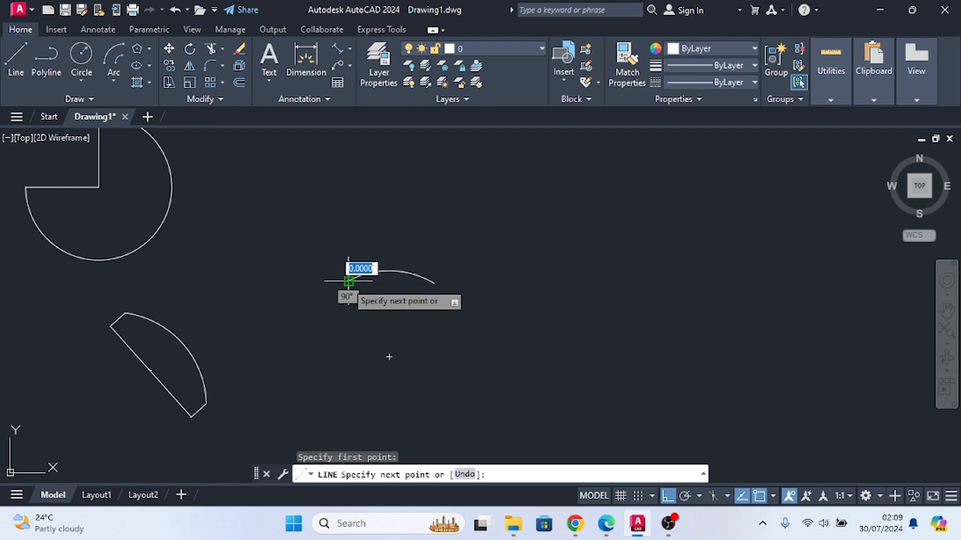
left_click(389, 357)
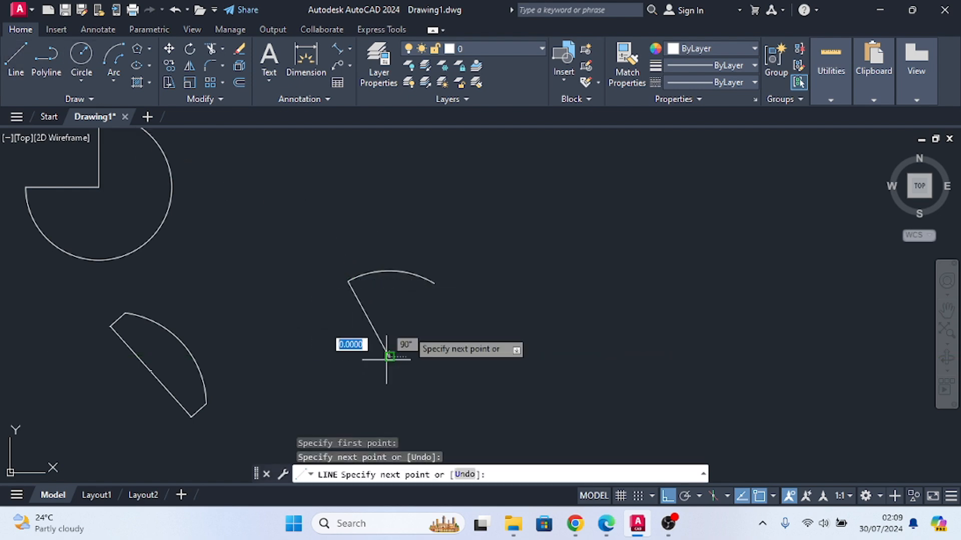
left_click(434, 284)
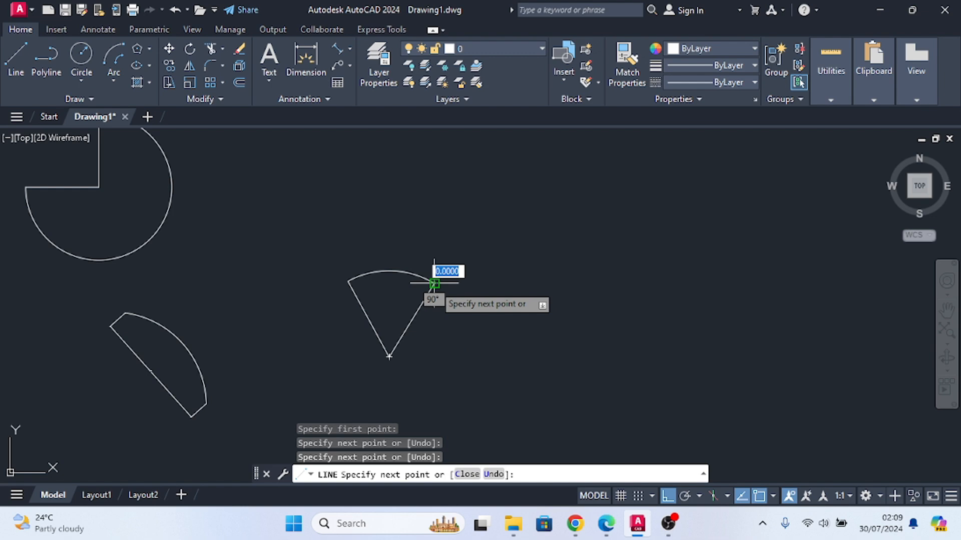
key("Escape")
Add an angular dimension between the new sector's two straight lines, placing it inside the sector, and check its text
left_click(350, 50)
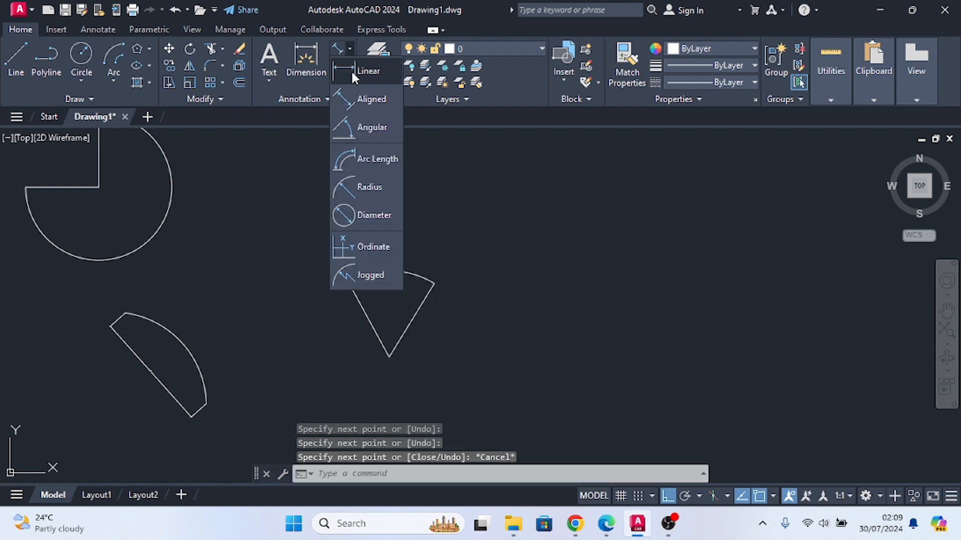
left_click(355, 126)
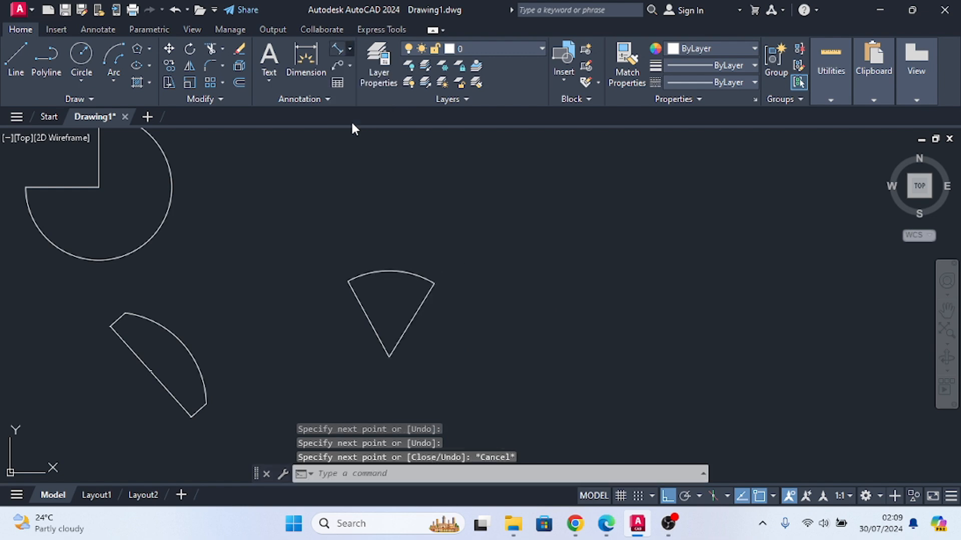
left_click(366, 309)
left_click(407, 322)
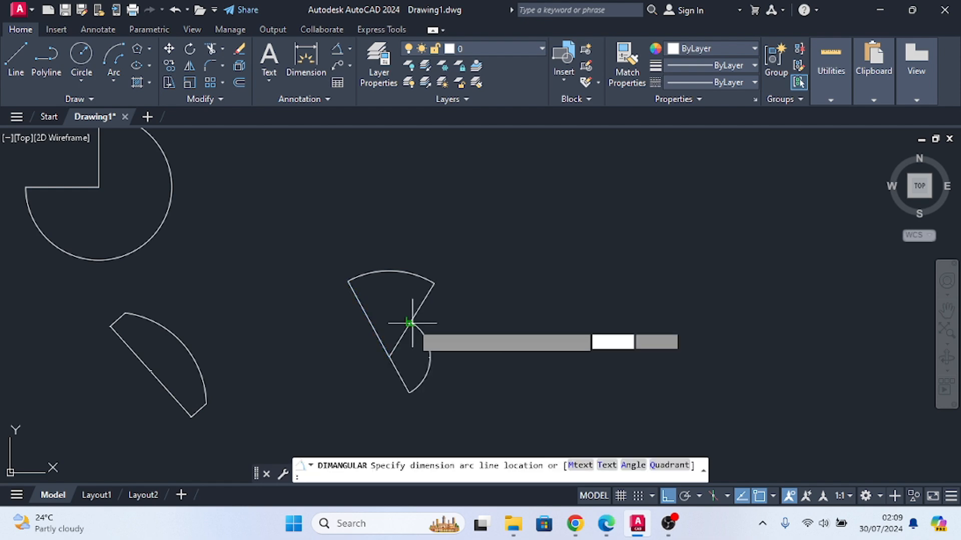
left_click(405, 318)
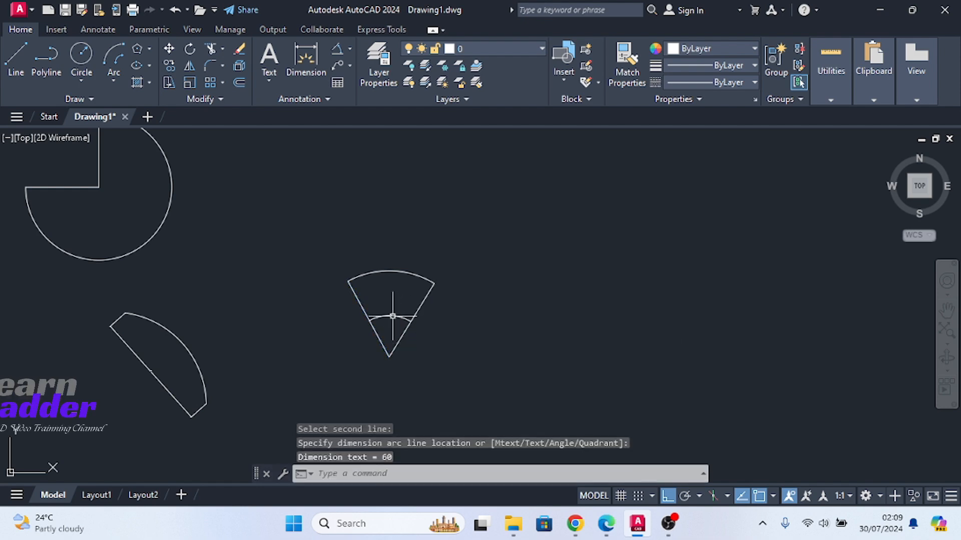
scroll(395, 319, "up", 5)
scroll(395, 312, "up", 5)
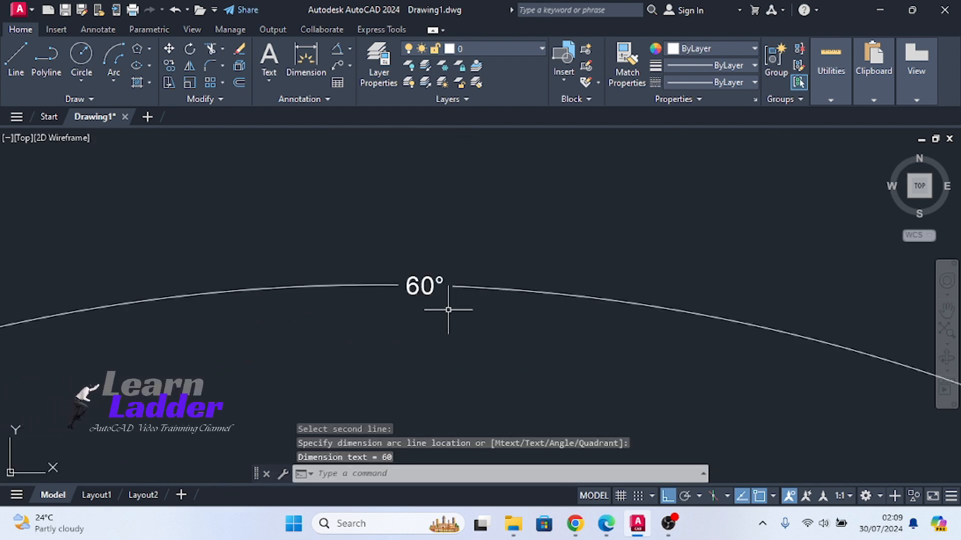
Draw a single horizontal line in the empty area right of the 60° sector
key("Escape")
scroll(268, 243, "down", 10)
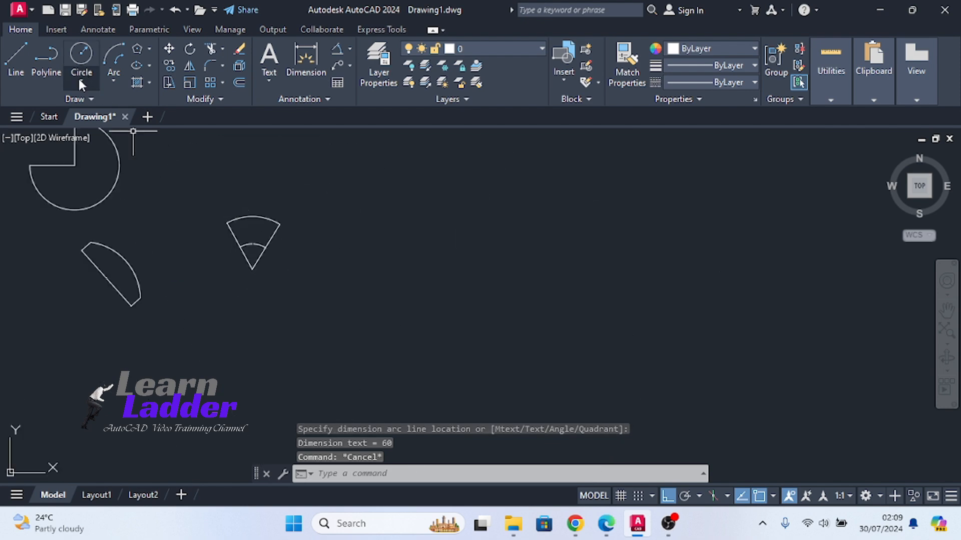
left_click(113, 80)
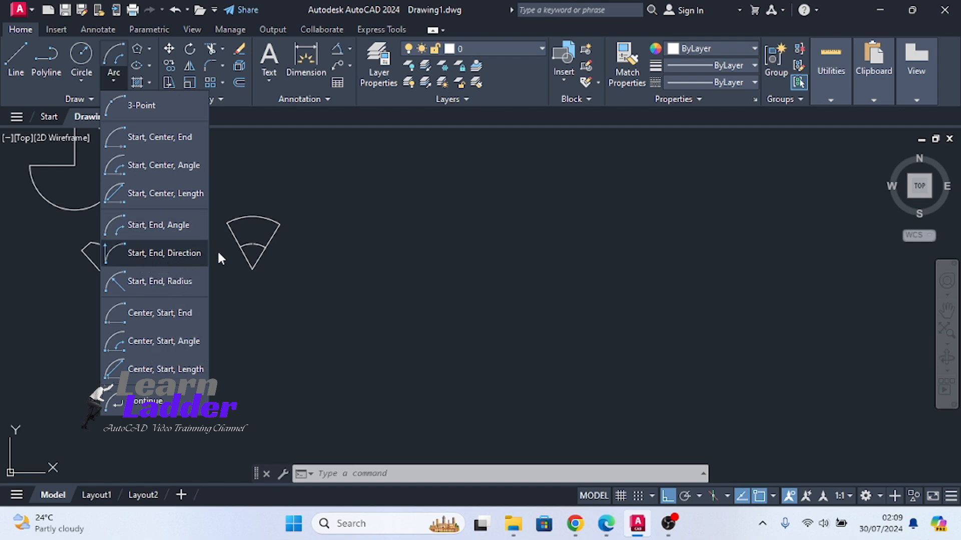
left_click(319, 263)
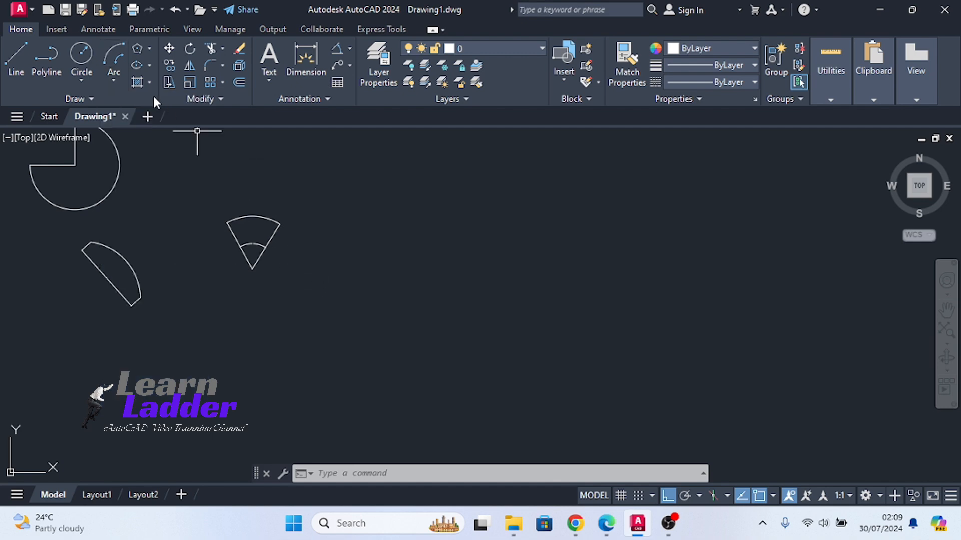
left_click(20, 55)
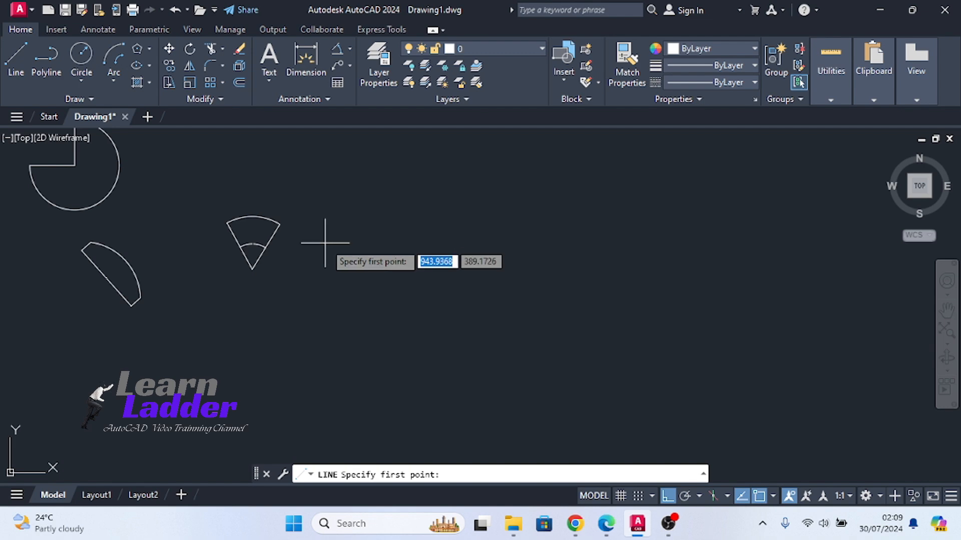
scroll(320, 247, "up", 5)
left_click(303, 249)
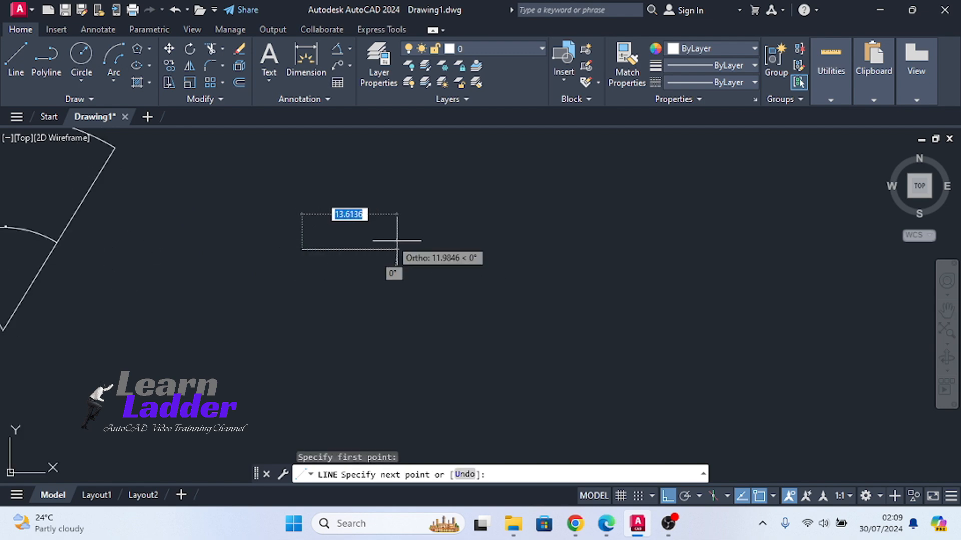
left_click(524, 261)
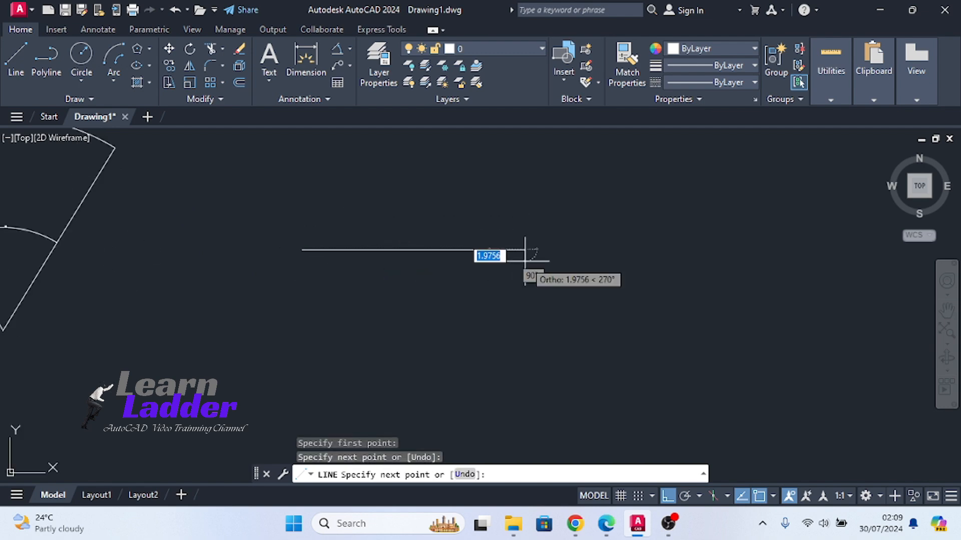
key("Return")
scroll(465, 270, "down", 4)
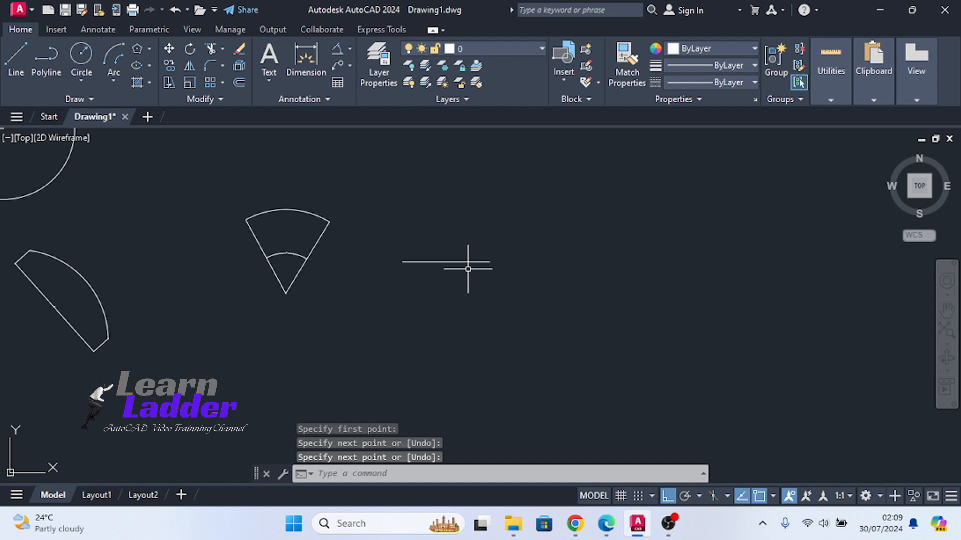
Copy the new horizontal line straight down to make a second, parallel line below it
scroll(454, 279, "up", 2)
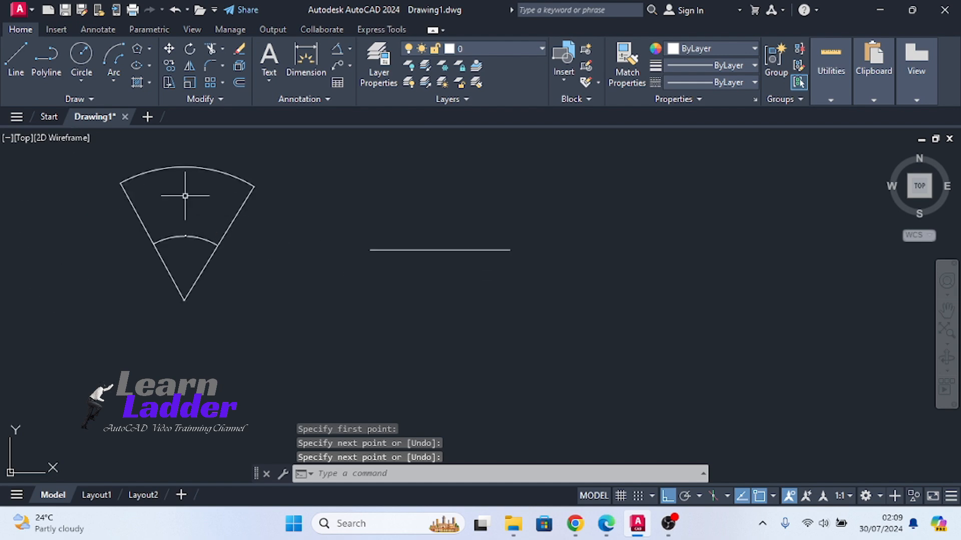
left_click(436, 224)
left_click(421, 278)
right_click(422, 279)
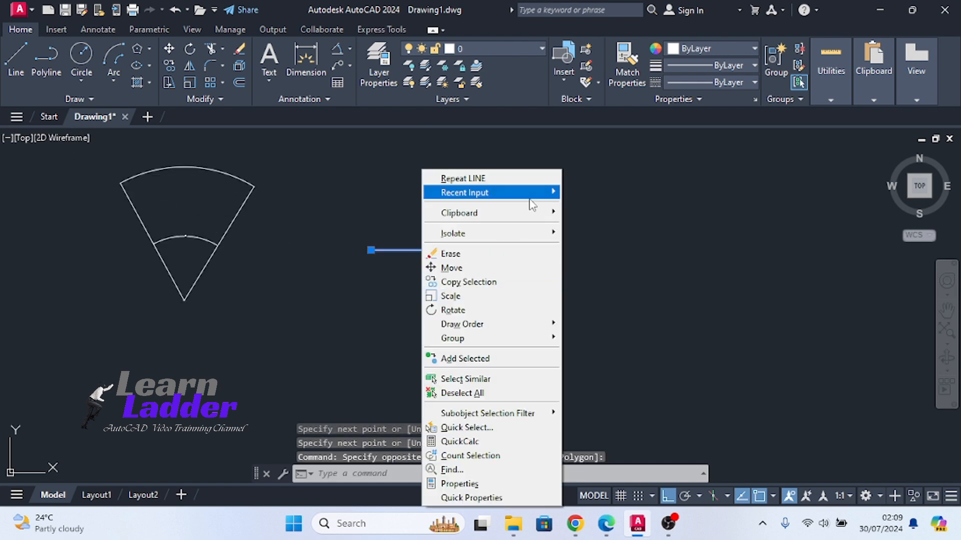
left_click(506, 282)
left_click(590, 261)
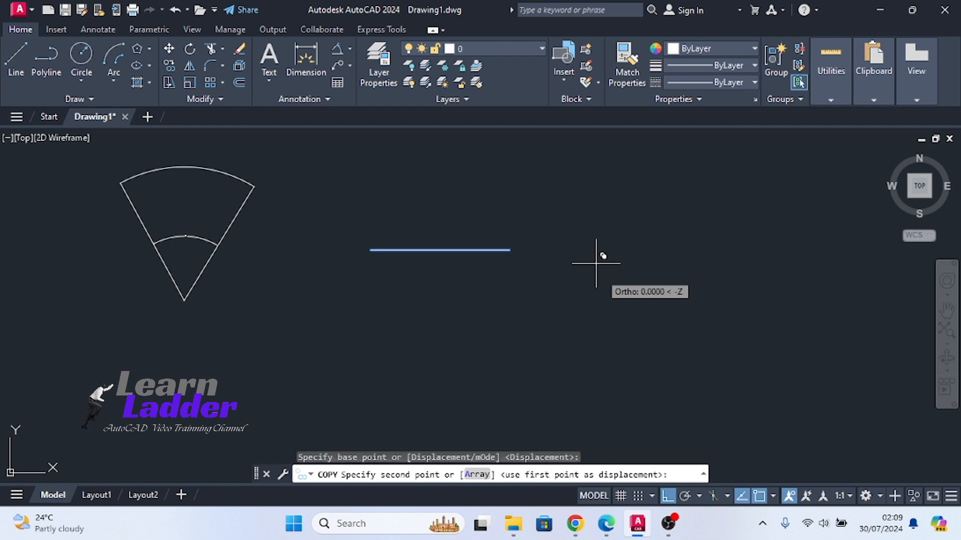
left_click(605, 311)
key("Escape")
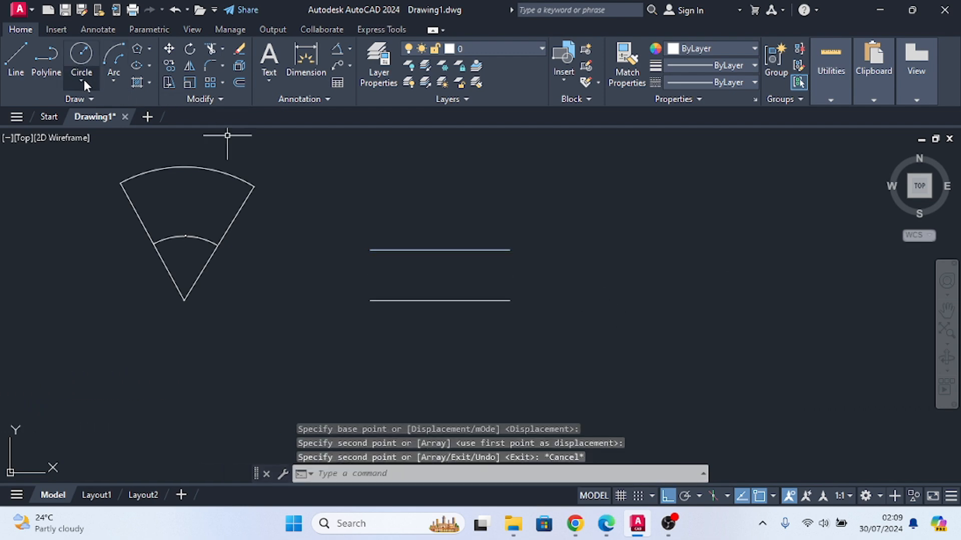
Draw a Start, End, Direction arc from the lower line's right end to the upper line's right end, with a 0° tangent direction
left_click(112, 78)
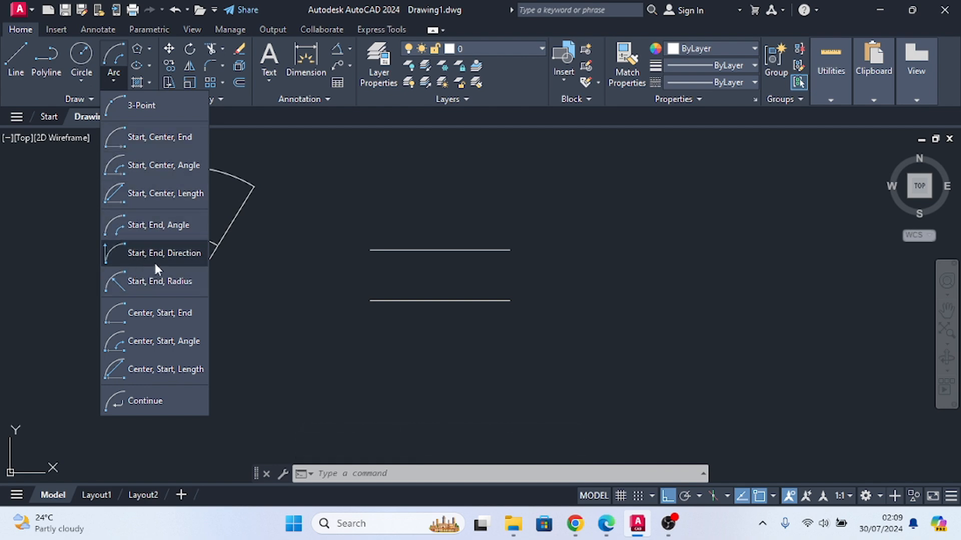
left_click(163, 252)
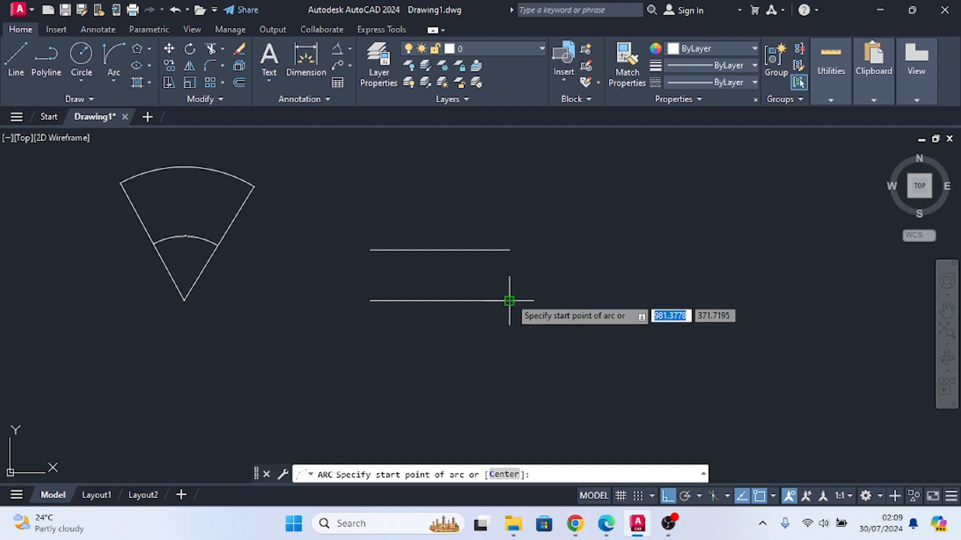
left_click(509, 301)
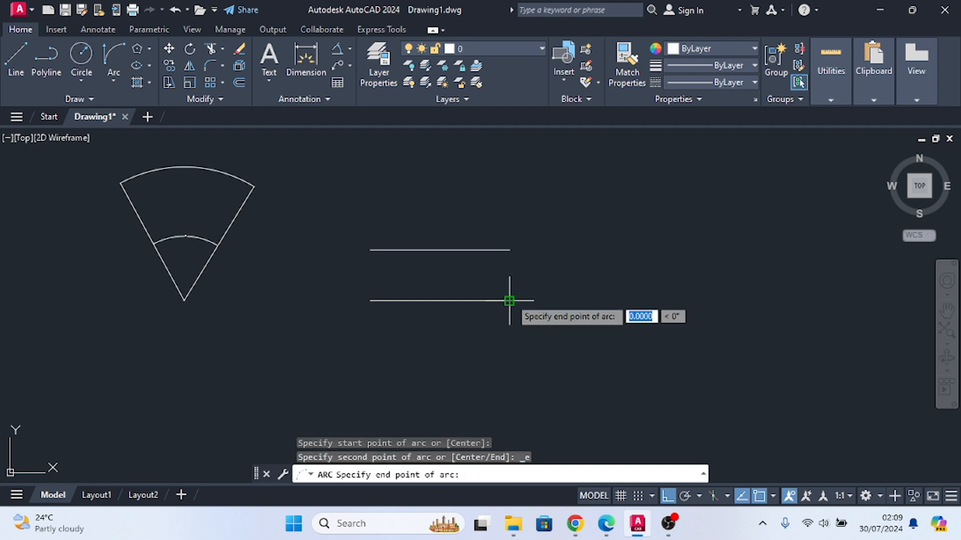
left_click(509, 250)
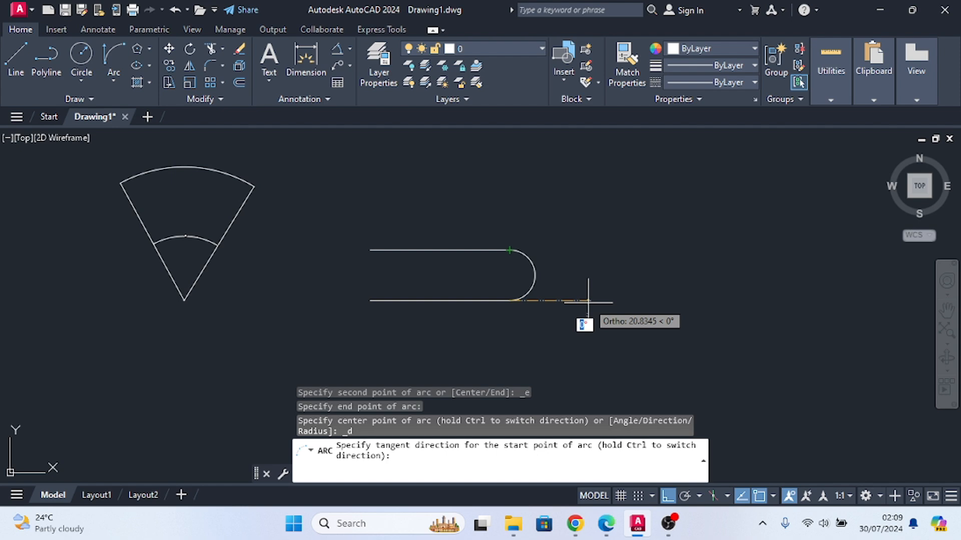
left_click(588, 302)
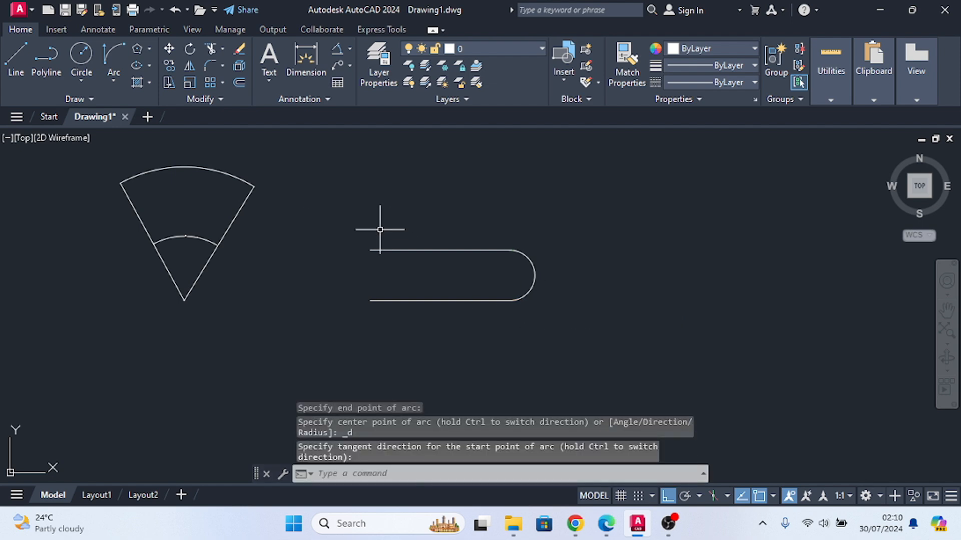
Close the slot's left side with a Start, End, Direction arc from the lower line's end to the upper one, its tangent pointing left
left_click(109, 49)
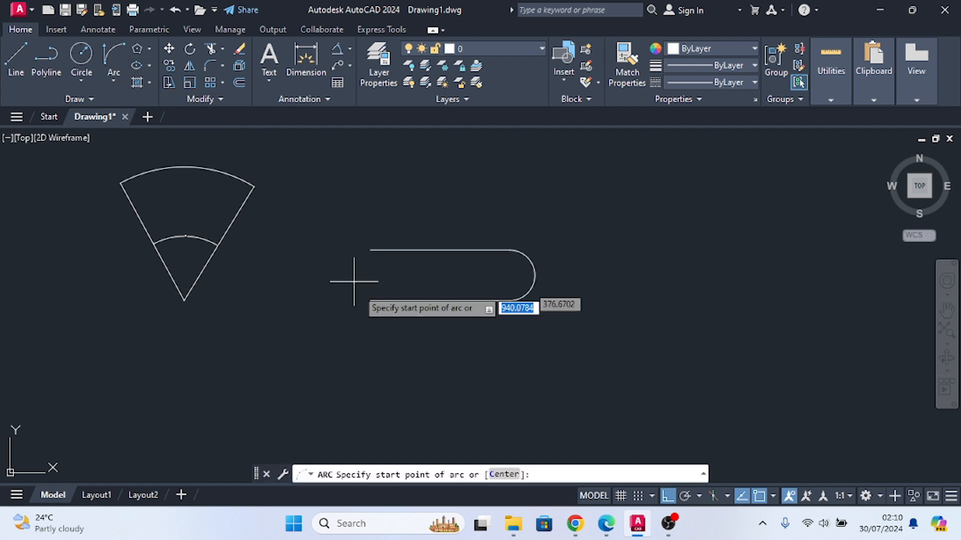
left_click(371, 301)
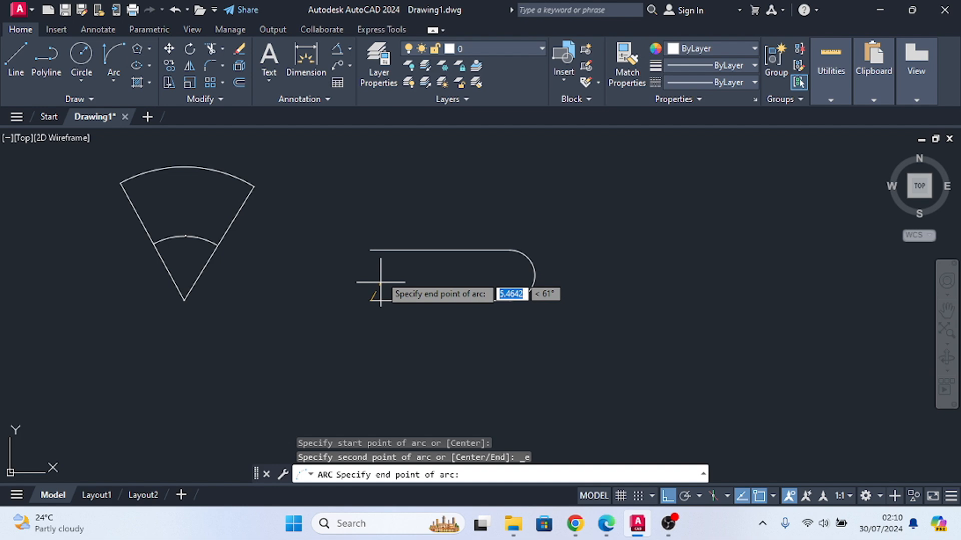
left_click(371, 250)
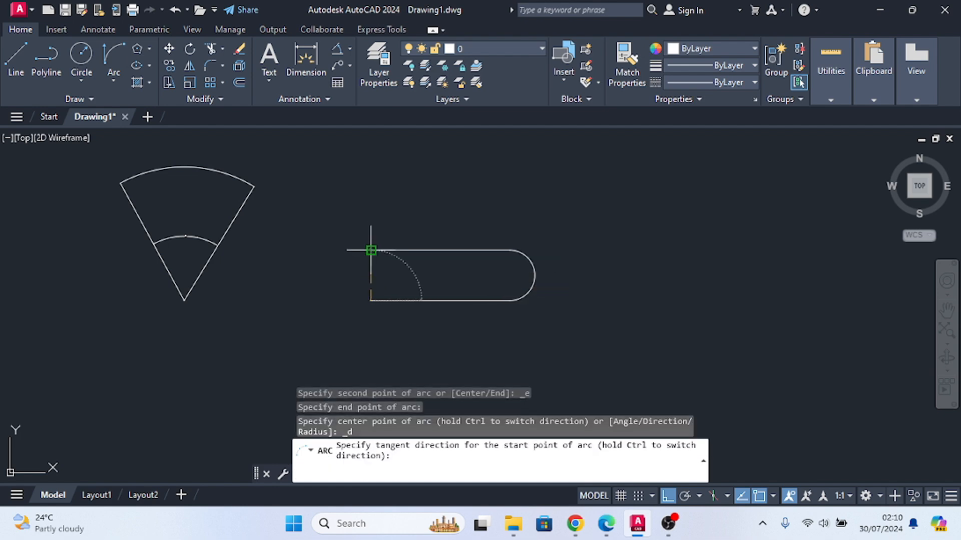
left_click(329, 299)
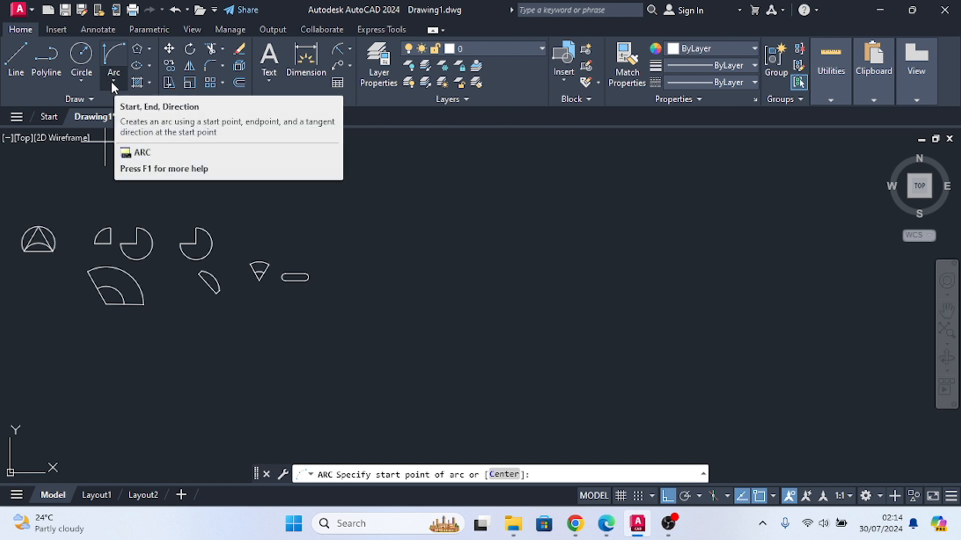
Draw a Start, End, Radius arc above the existing shapes, from left to right along a horizontal chord, with radius 70
left_click(114, 81)
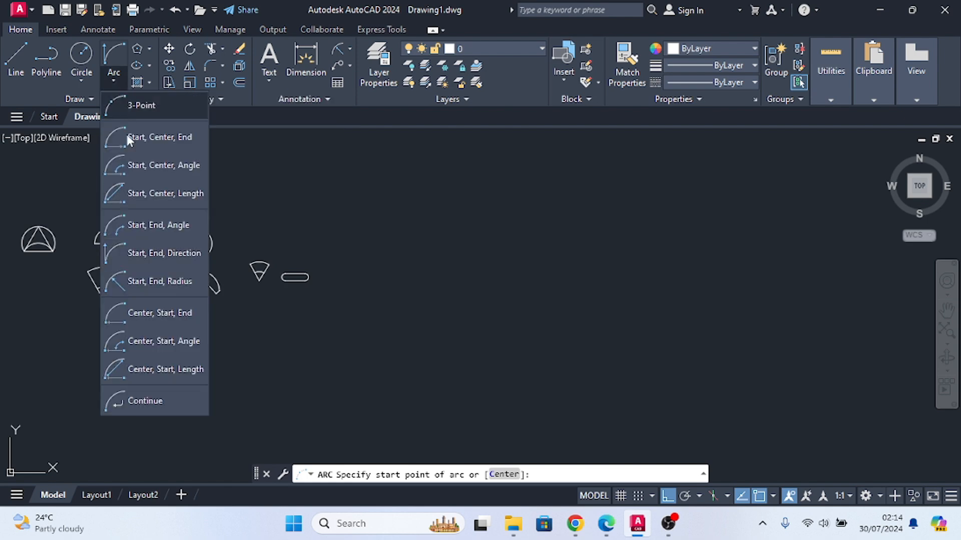
left_click(162, 283)
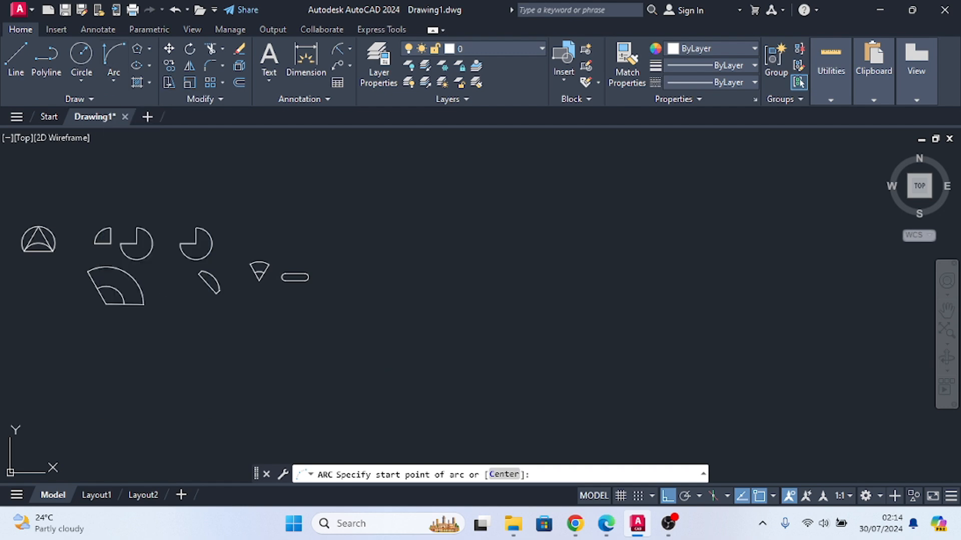
scroll(195, 292, "down", 2)
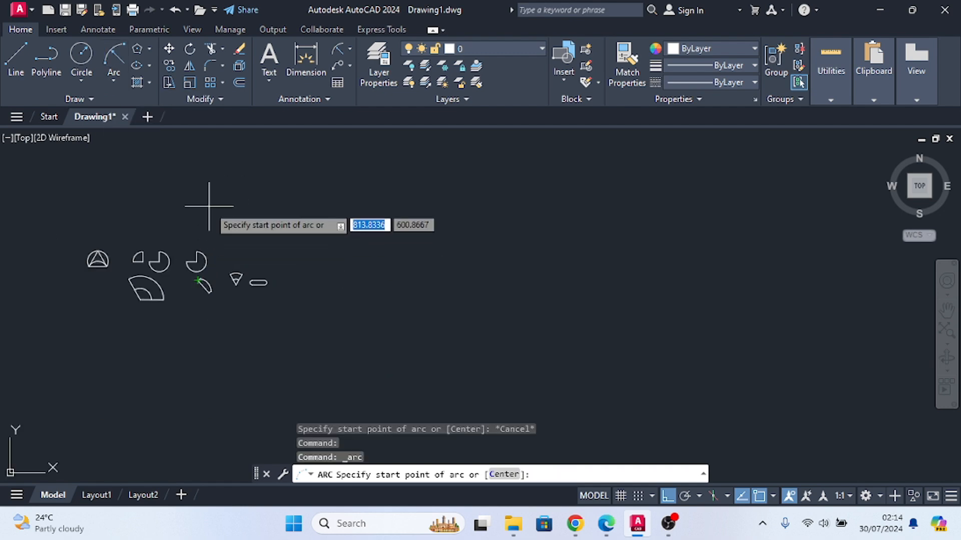
scroll(209, 205, "up", 2)
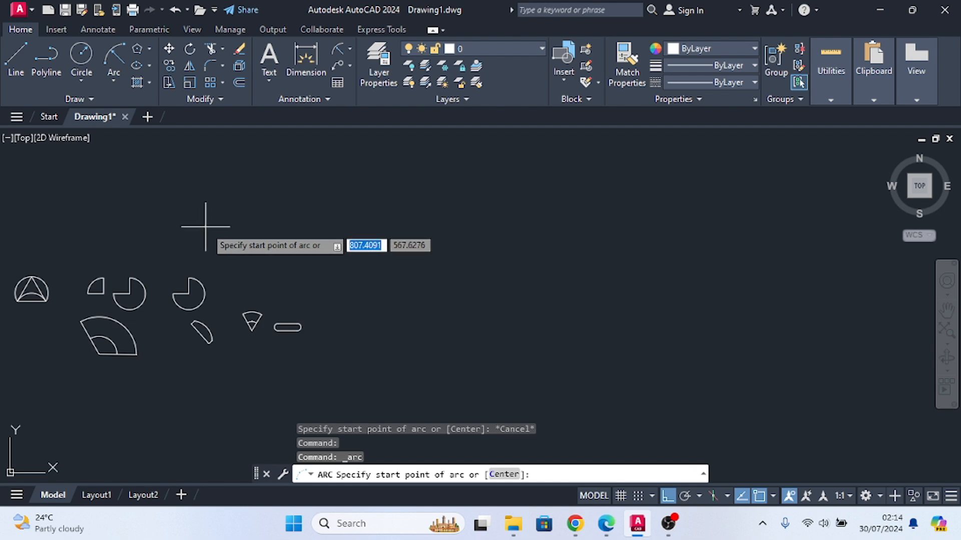
left_click(206, 226)
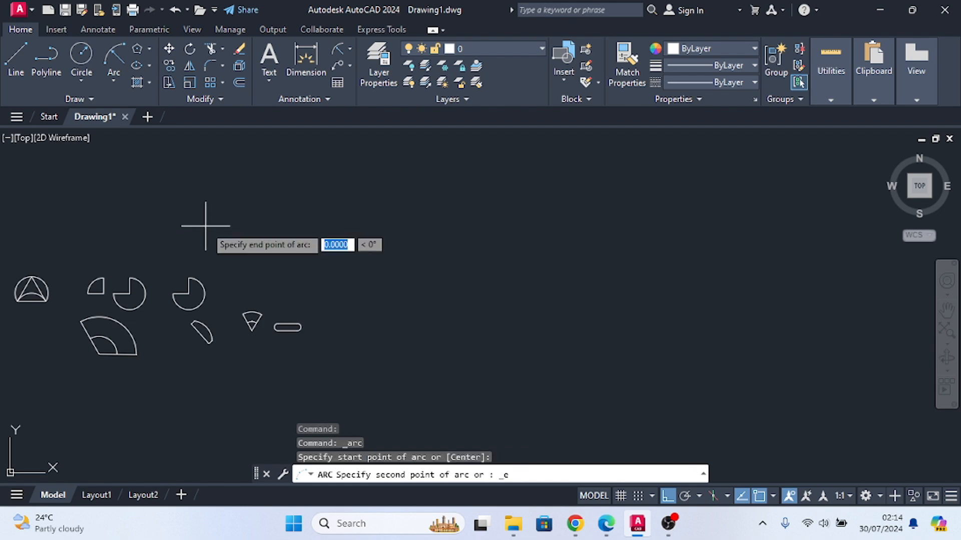
left_click(250, 225)
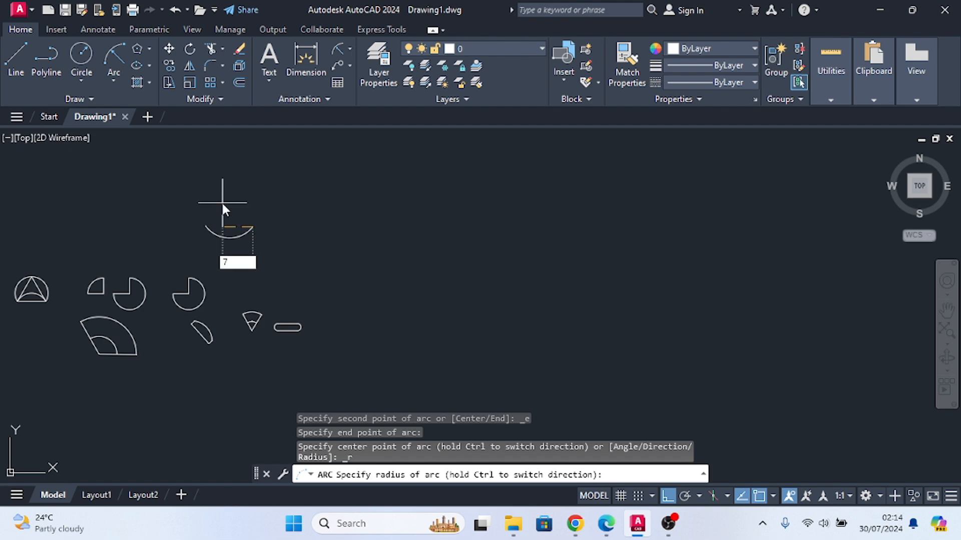
type("0")
key("Return")
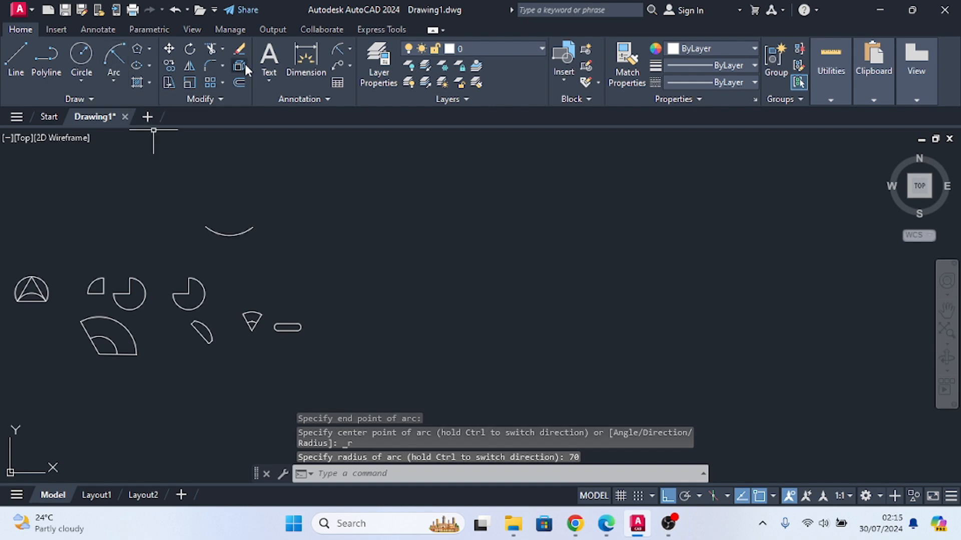
Add a radius dimension to the new arc, placing it vertically above the arc's middle, and check its text
left_click(338, 49)
left_click(350, 49)
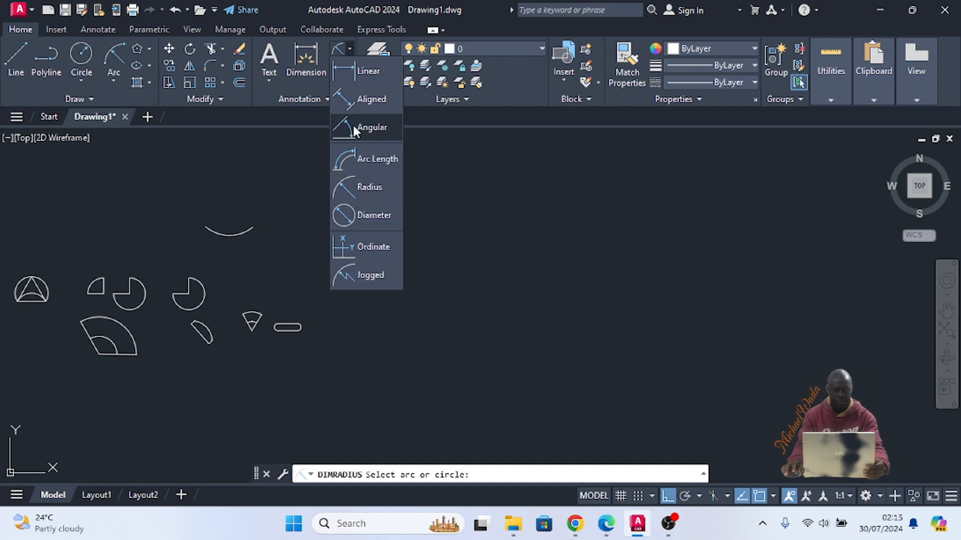
left_click(347, 186)
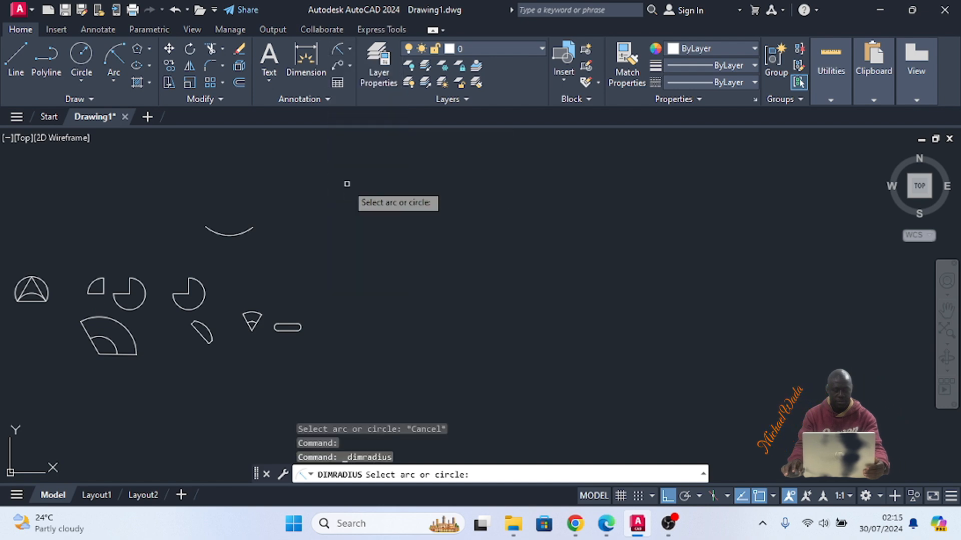
left_click(238, 233)
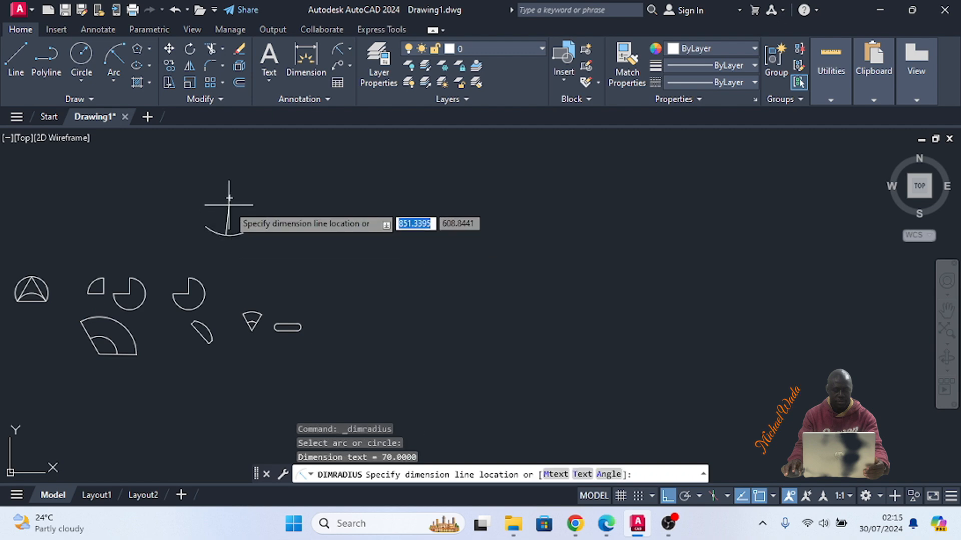
scroll(229, 197, "up", 4)
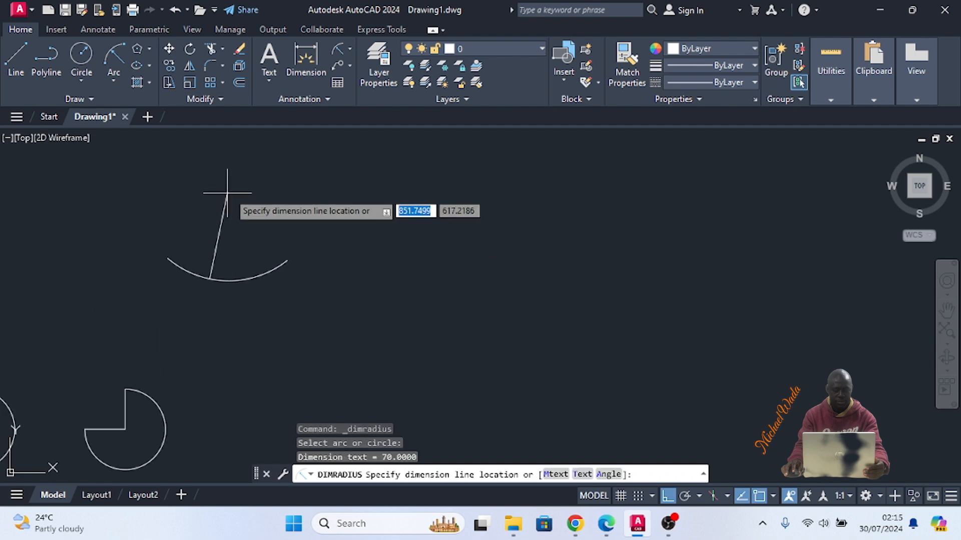
left_click(229, 191)
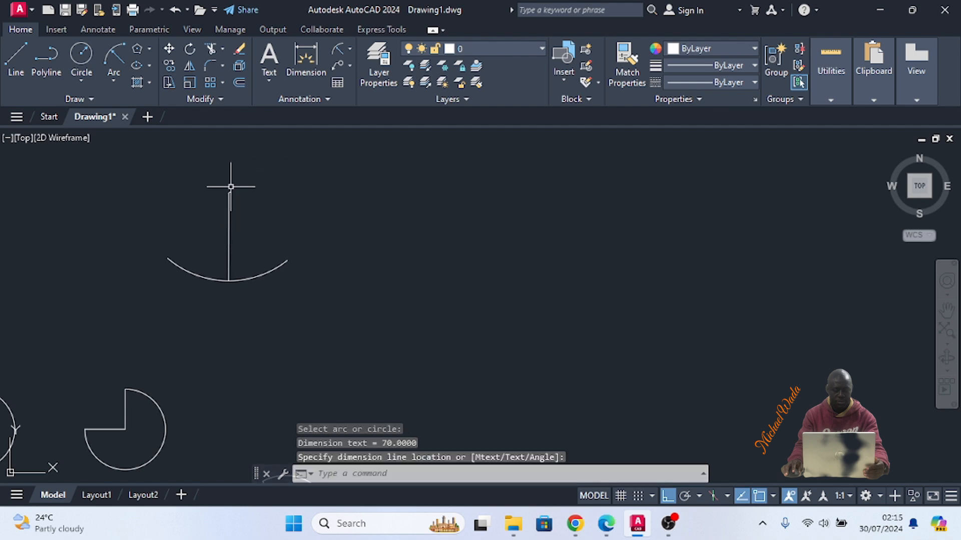
scroll(231, 187, "up", 6)
scroll(197, 316, "up", 5)
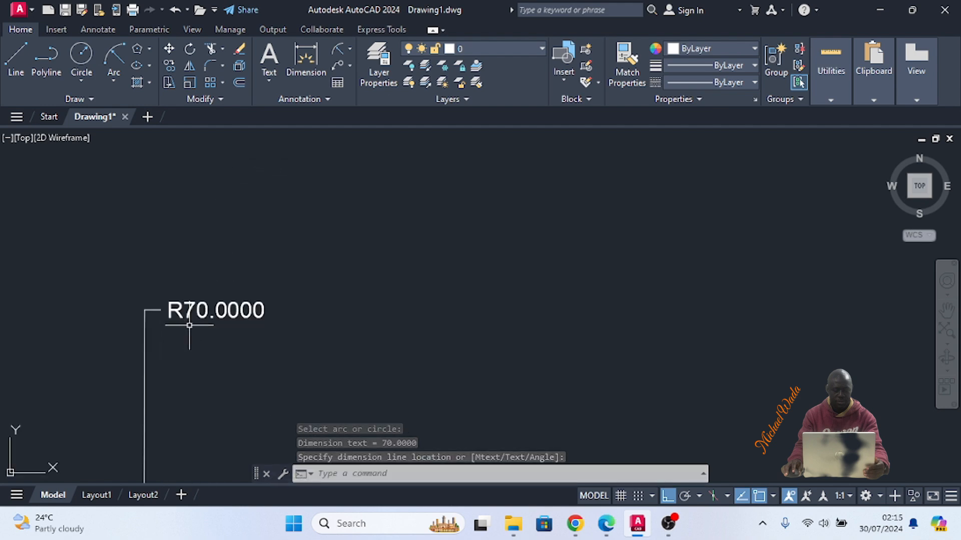
Draw a Center, Start, End quarter arc right of the radius-dimensioned arc, starting directly above its center and ending to the center's left
scroll(249, 257, "down", 10)
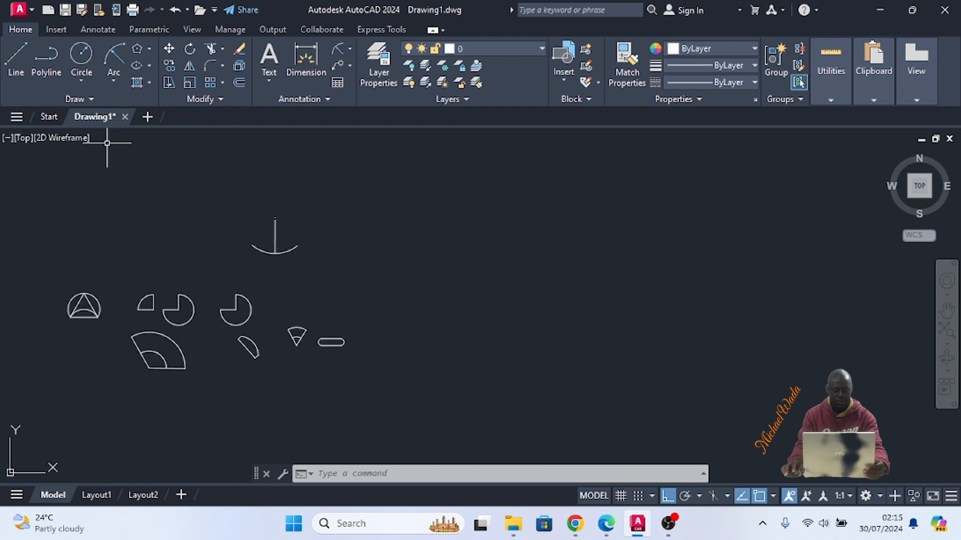
left_click(113, 80)
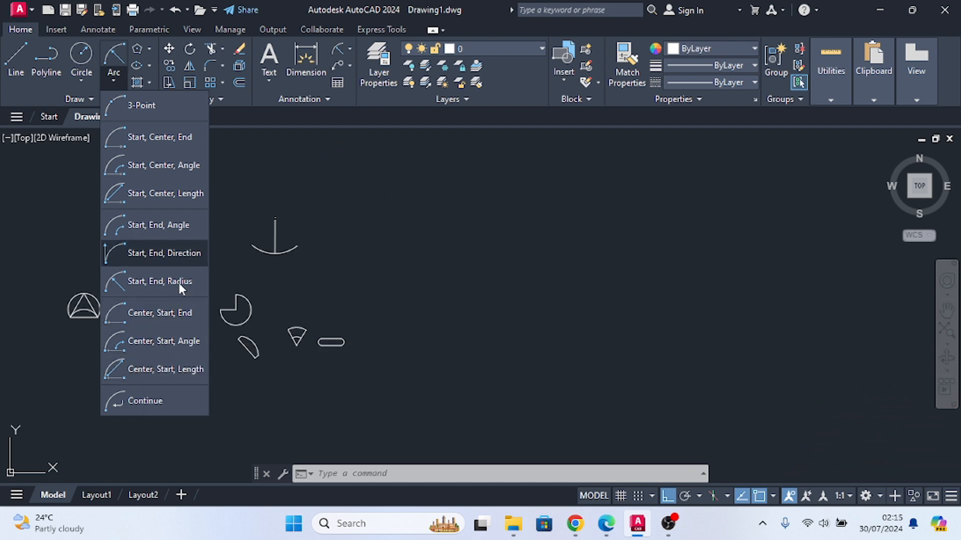
left_click(150, 314)
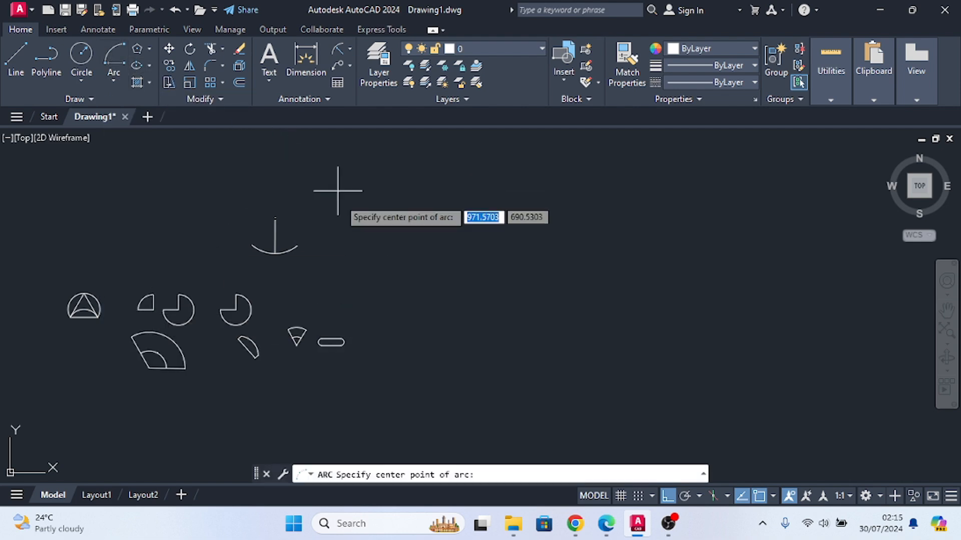
left_click(410, 269)
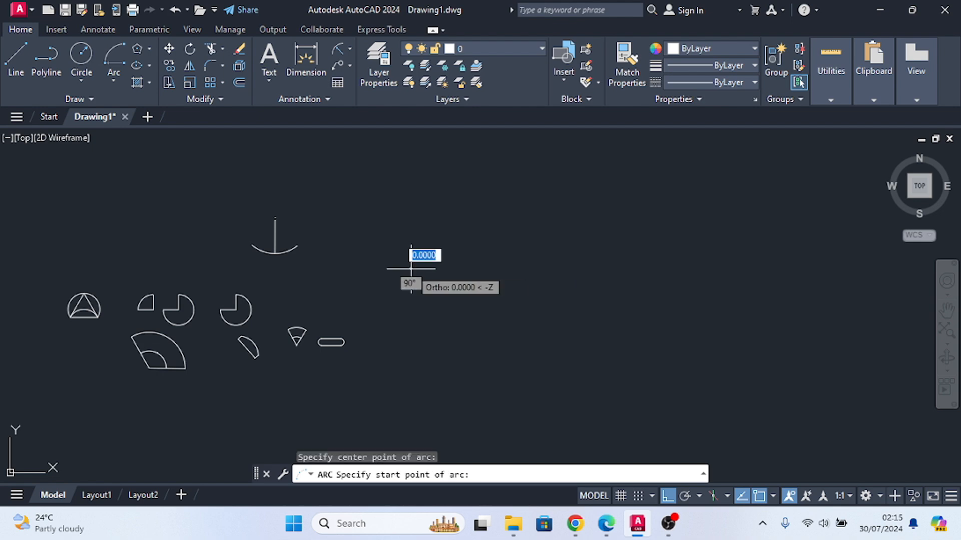
left_click(410, 216)
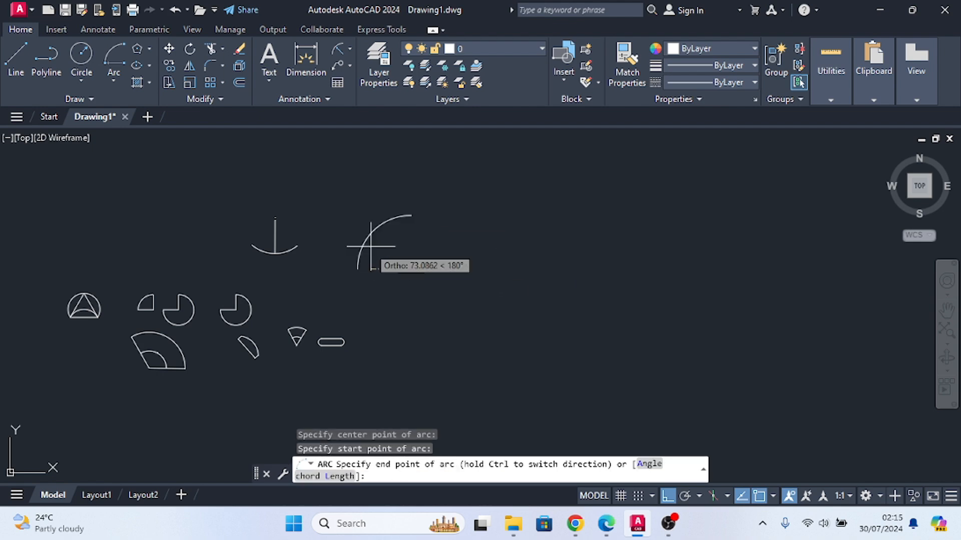
left_click(355, 271)
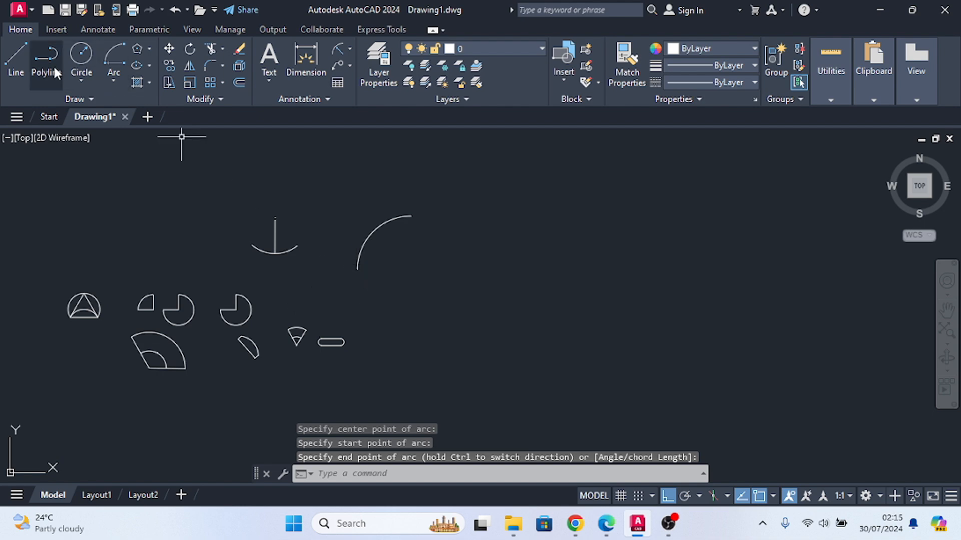
Draw connected lines from the quarter arc's upper end down to its center, then horizontally left just past the arc's lower end
left_click(17, 53)
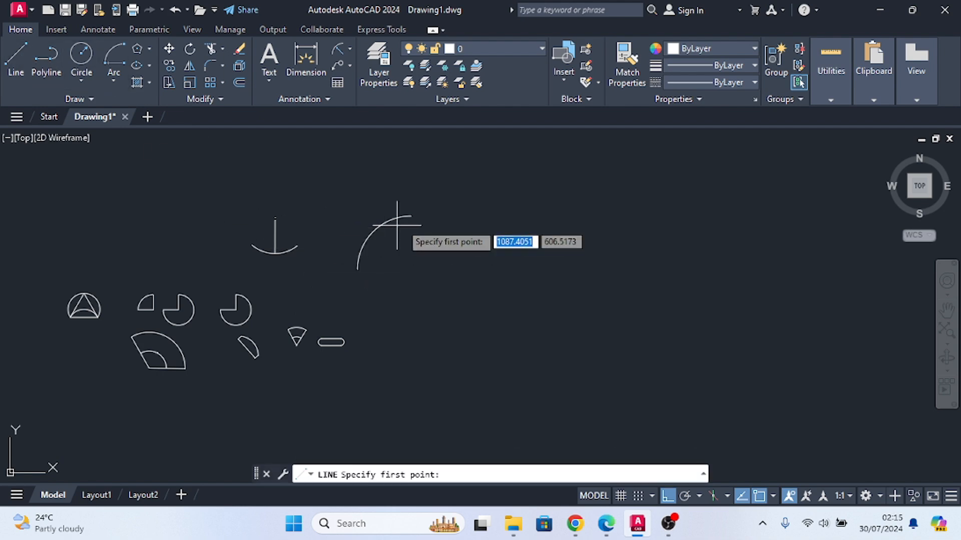
left_click(410, 217)
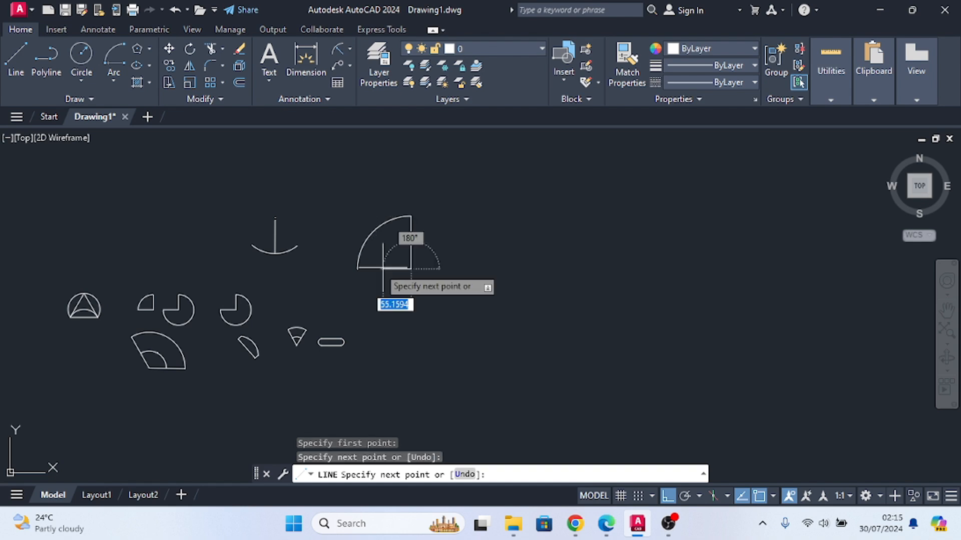
left_click(350, 267)
key("Escape")
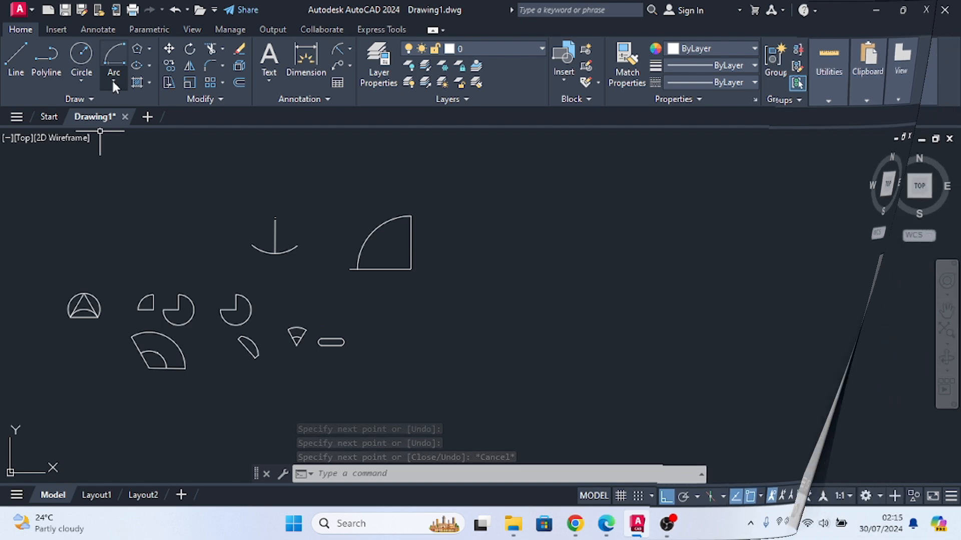
Draw a Center, Start, Angle arc below the slot, starting to the right of its center, with a 60° included angle
left_click(113, 79)
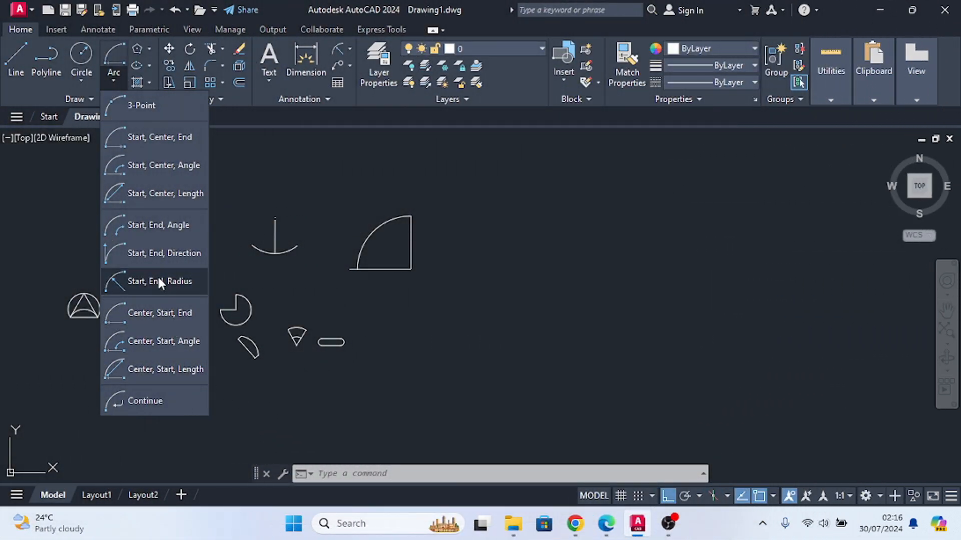
left_click(155, 338)
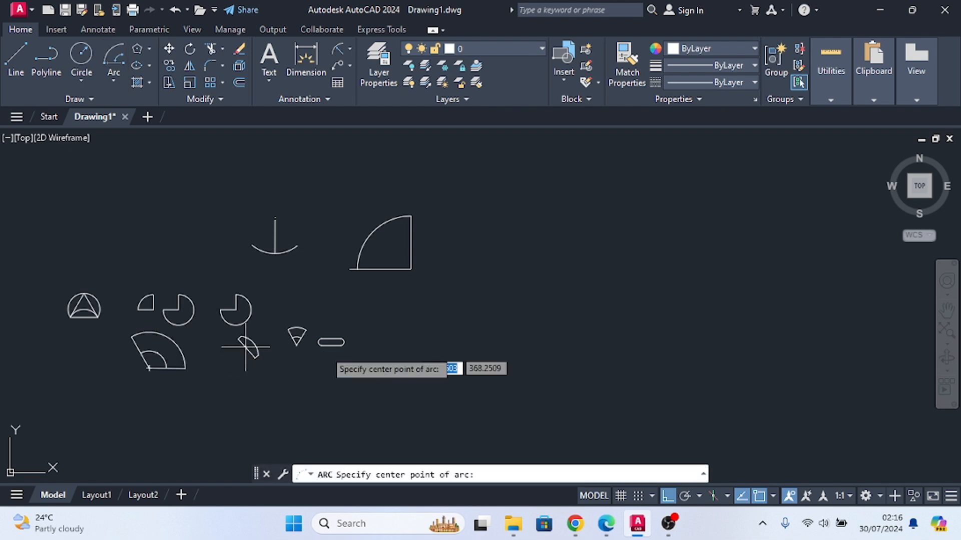
scroll(271, 285, "down", 2)
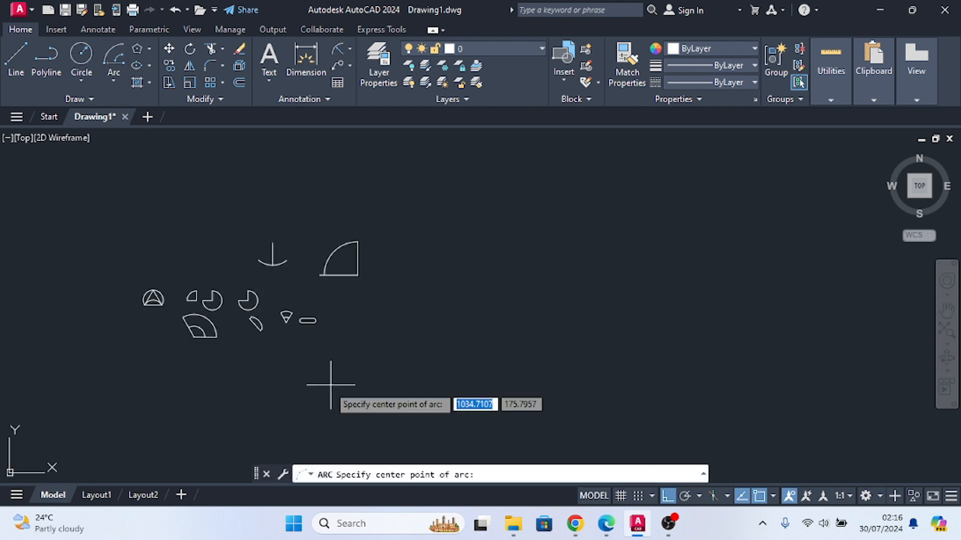
scroll(359, 342, "up", 2)
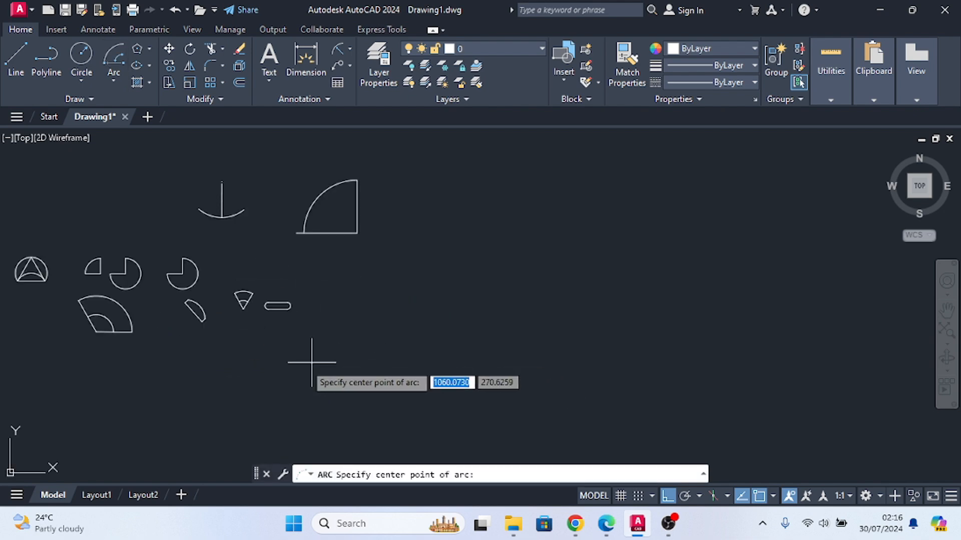
left_click(279, 368)
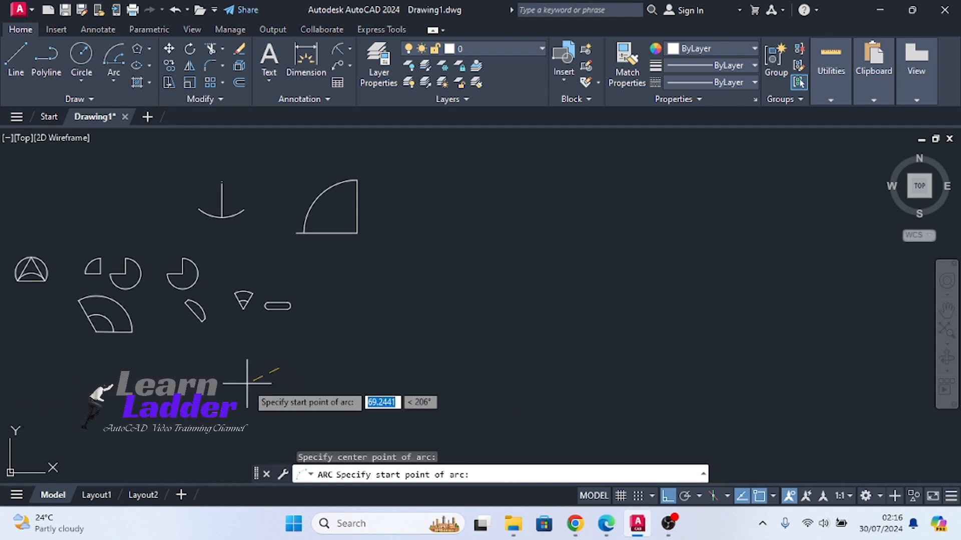
left_click(343, 366)
type("a")
key("Return")
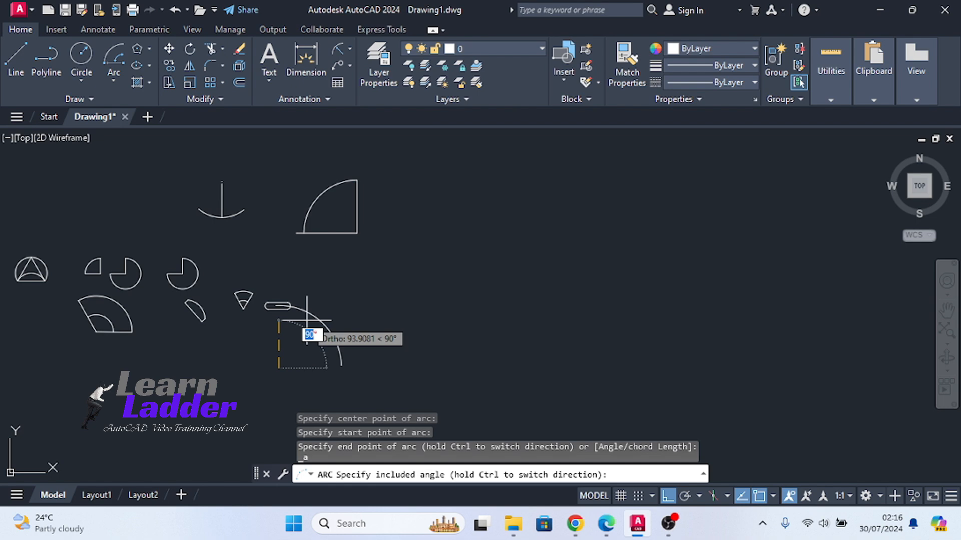
type("60")
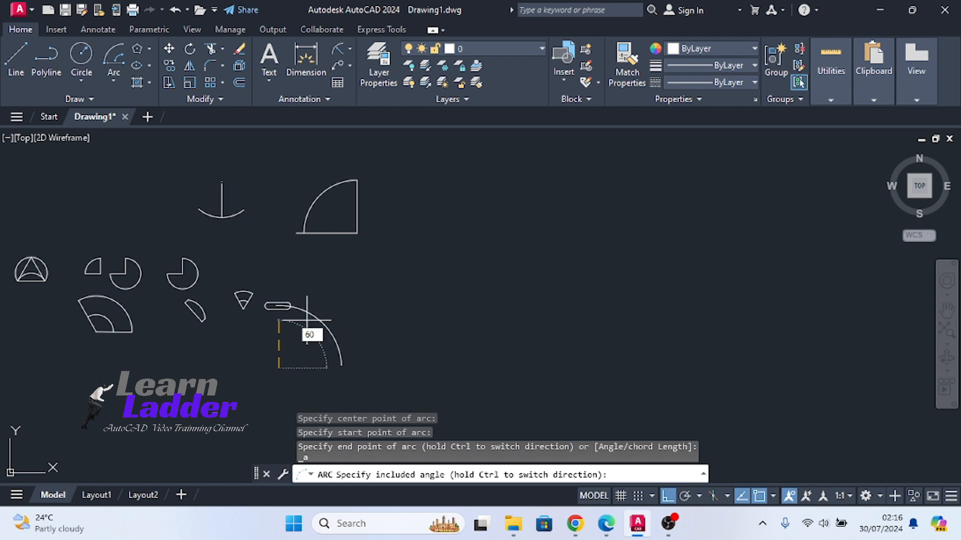
key("Return")
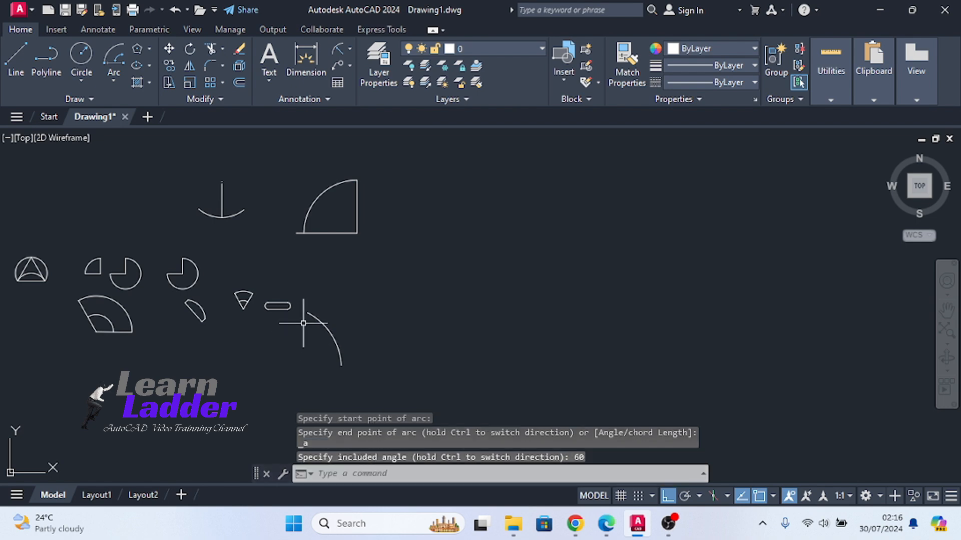
Close the new arc into a sector with lines from its lower end to the center and on to its upper end
left_click(19, 52)
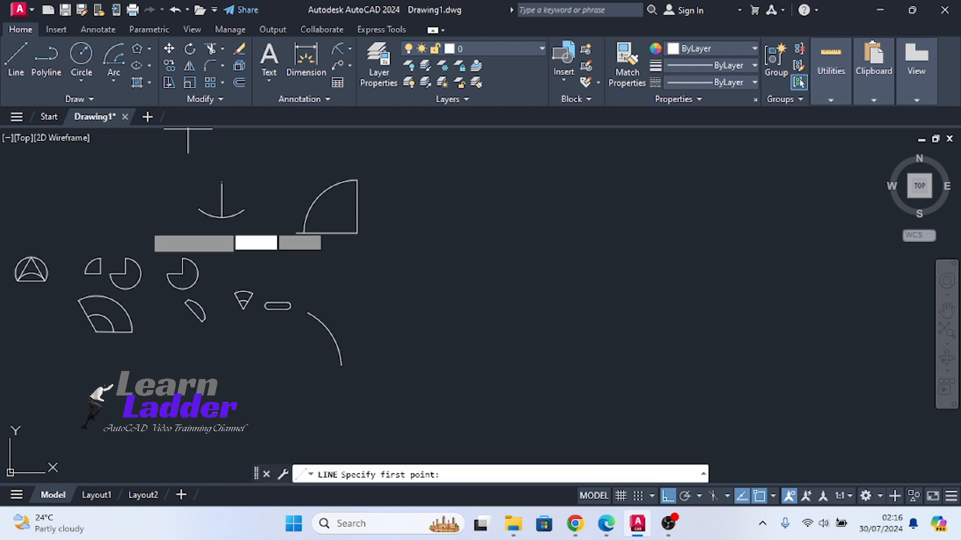
left_click(341, 365)
left_click(279, 368)
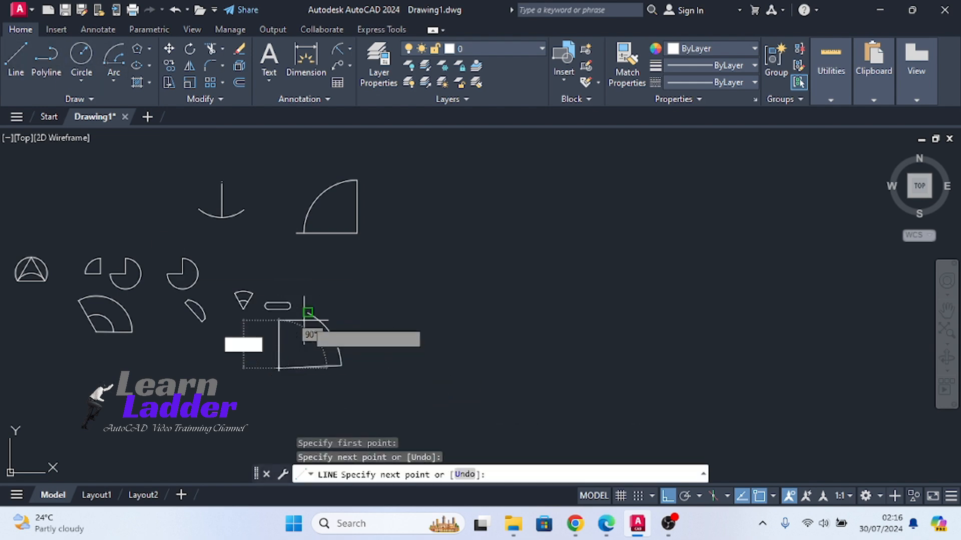
left_click(307, 312)
key("Return")
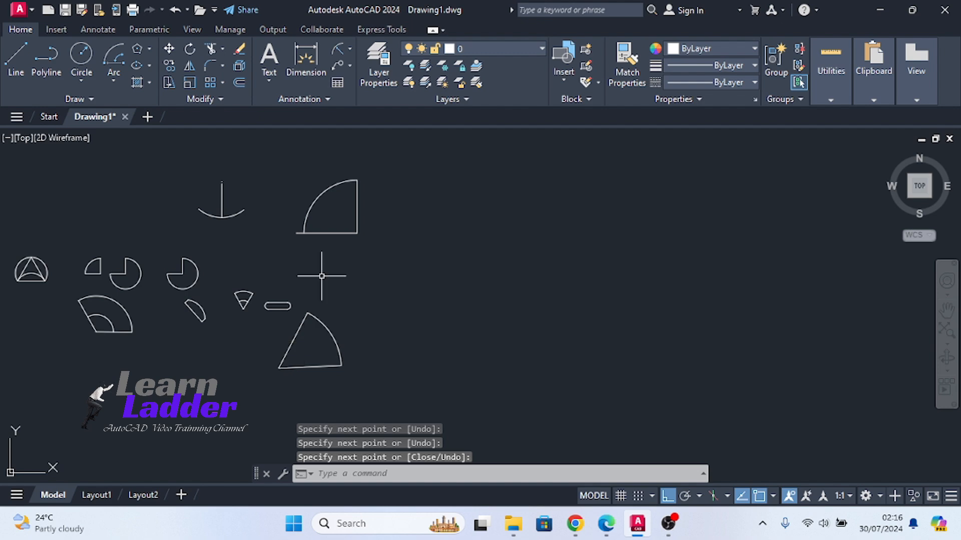
Add an angular dimension between the new sector's two straight sides, placing it inside the sector, and check its text
left_click(349, 48)
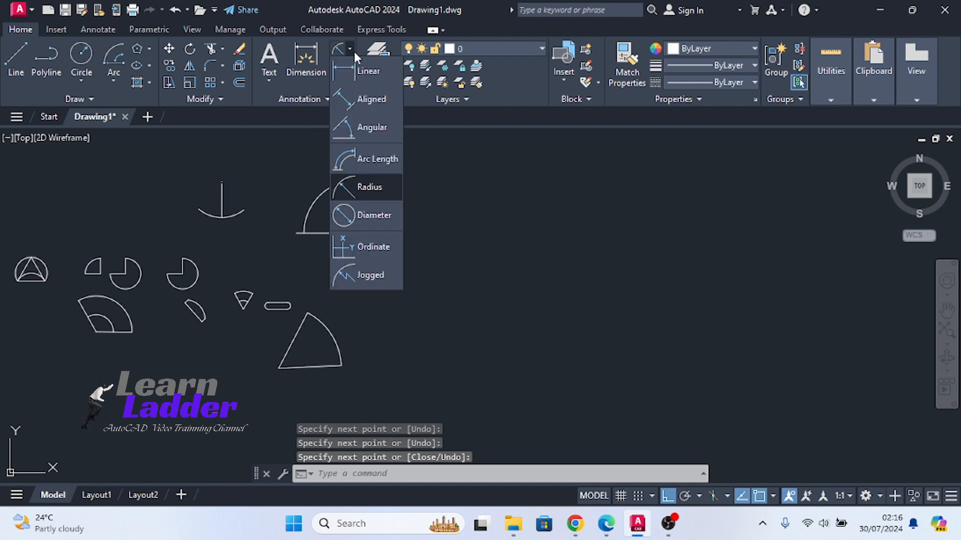
left_click(349, 126)
scroll(300, 357, "up", 5)
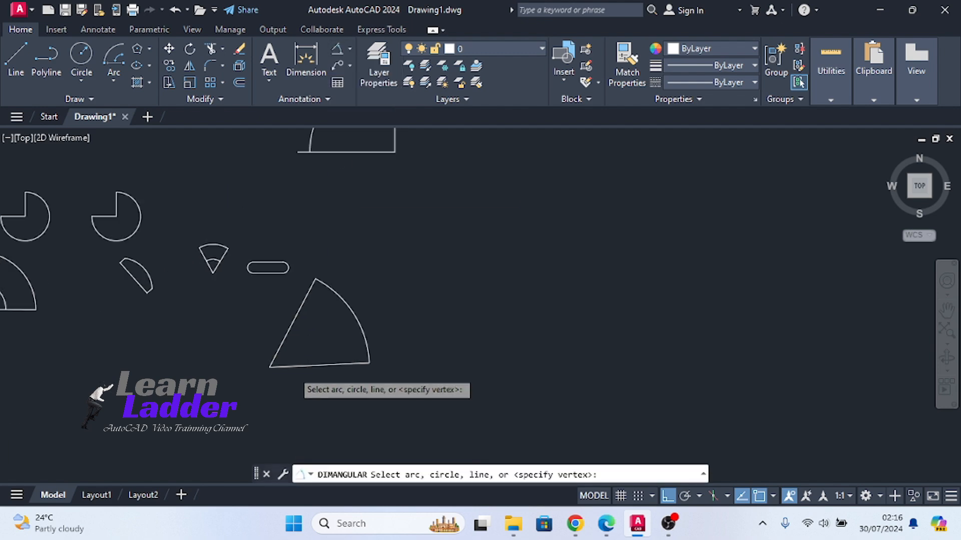
left_click(295, 364)
left_click(284, 310)
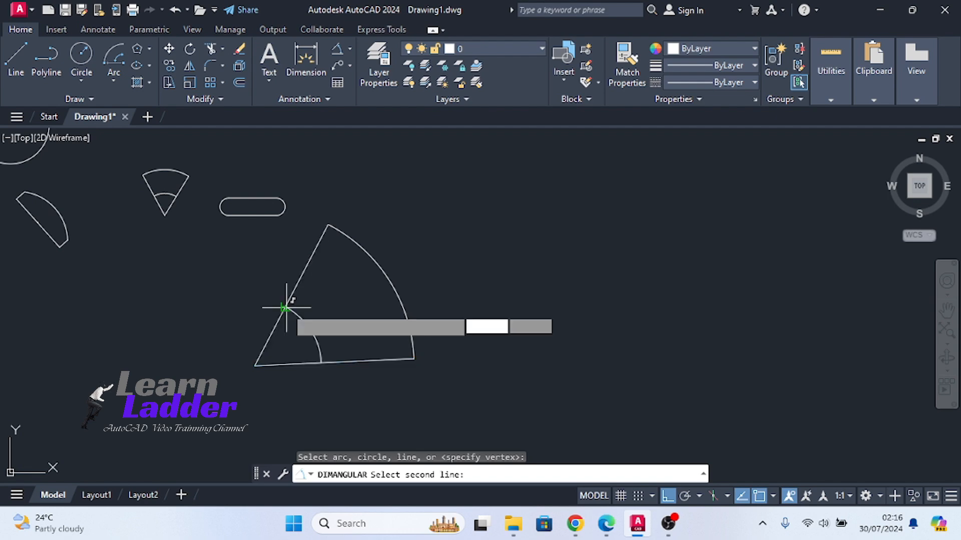
left_click(305, 297)
scroll(325, 315, "up", 5)
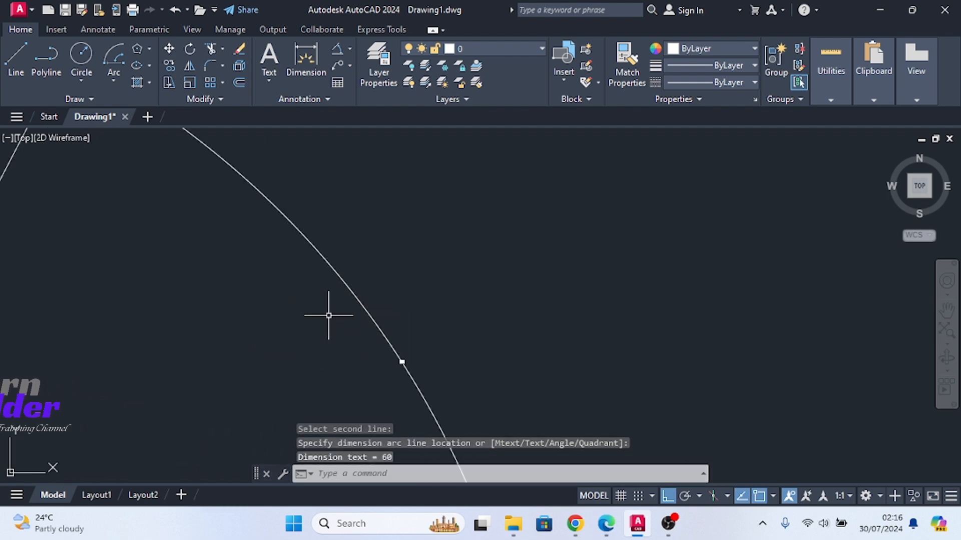
scroll(403, 364, "up", 3)
scroll(387, 353, "down", 8)
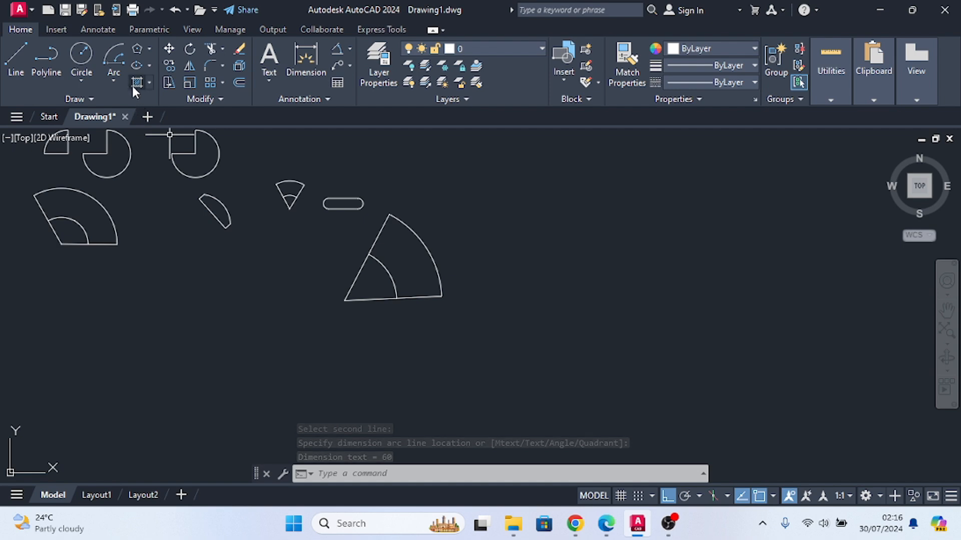
Draw a Center, Start, Length arc in the empty area left of the 60° sector, starting right of its center, with chord length 90
left_click(113, 82)
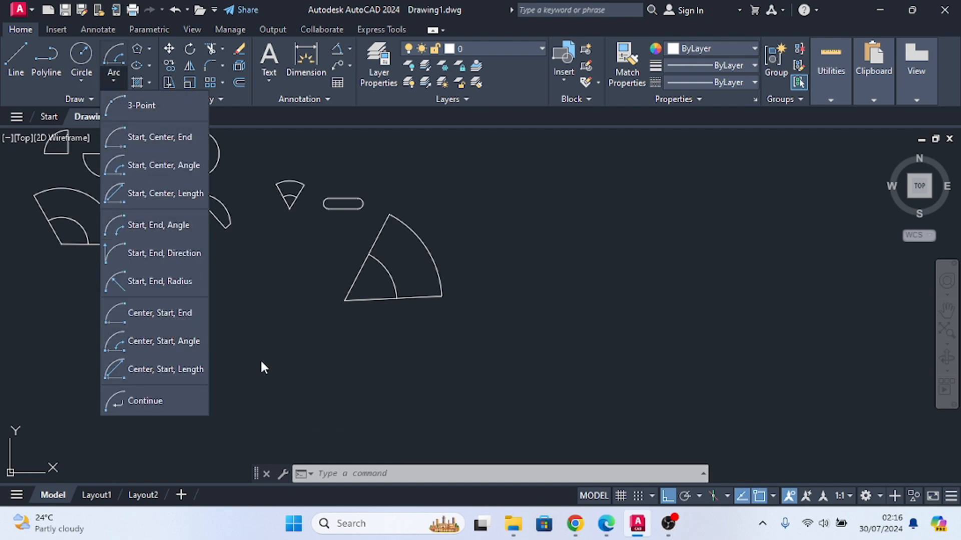
left_click(148, 372)
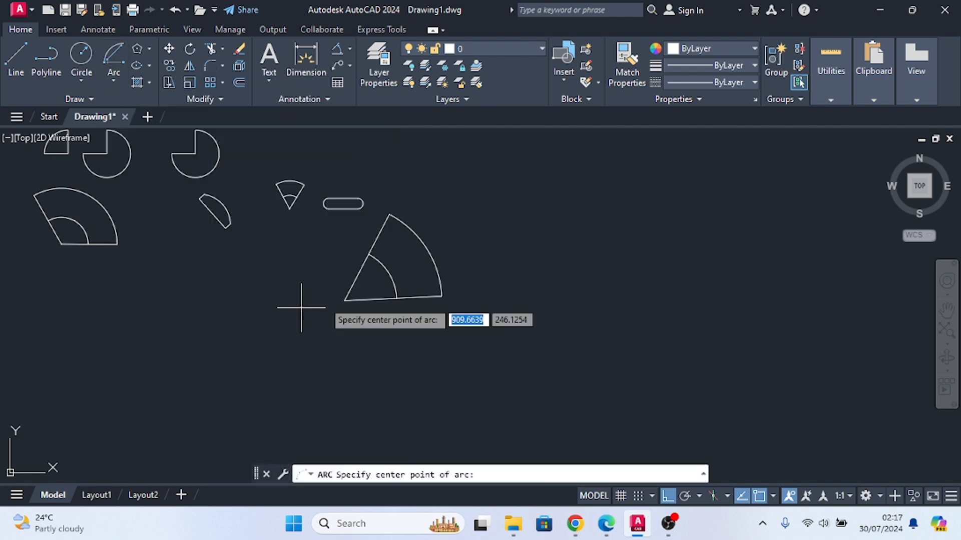
scroll(236, 307, "down", 2)
scroll(251, 316, "up", 4)
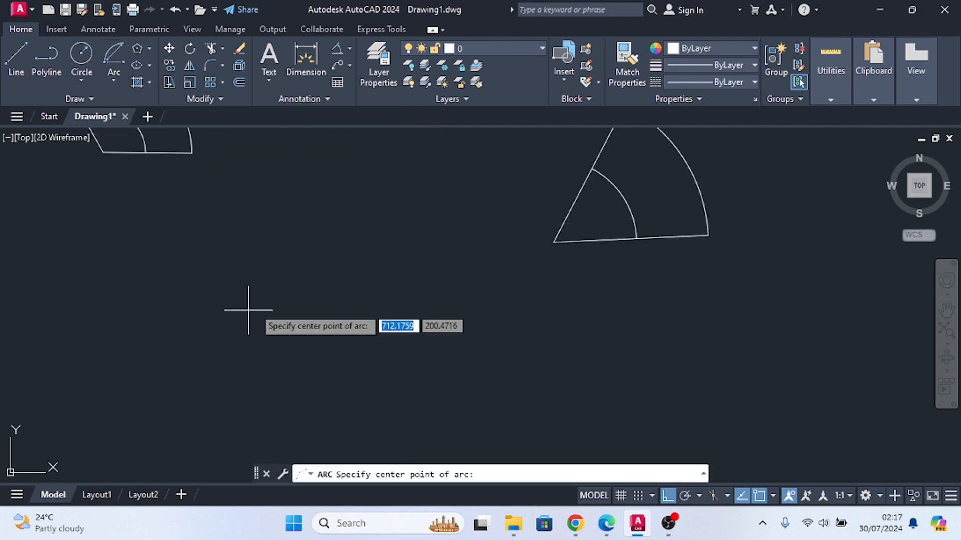
left_click(271, 283)
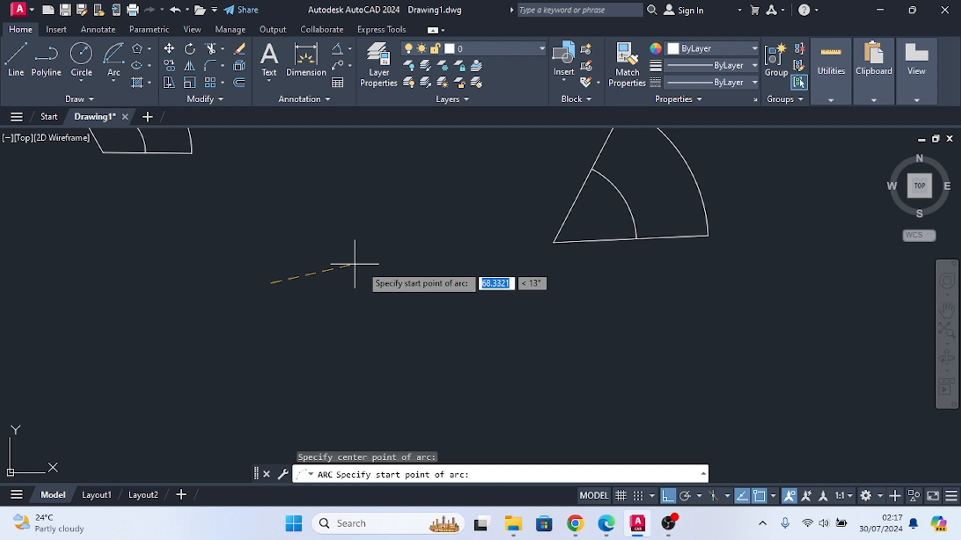
left_click(379, 284)
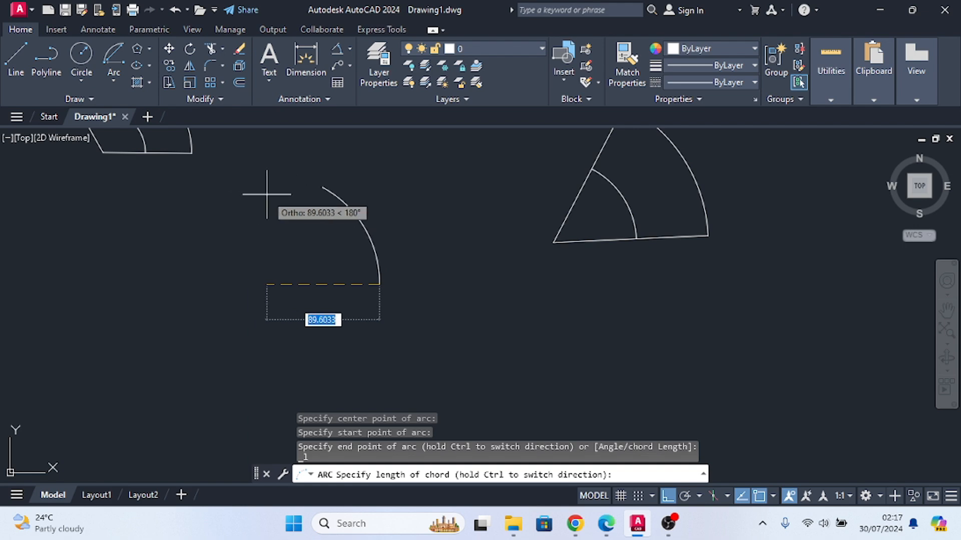
type("90")
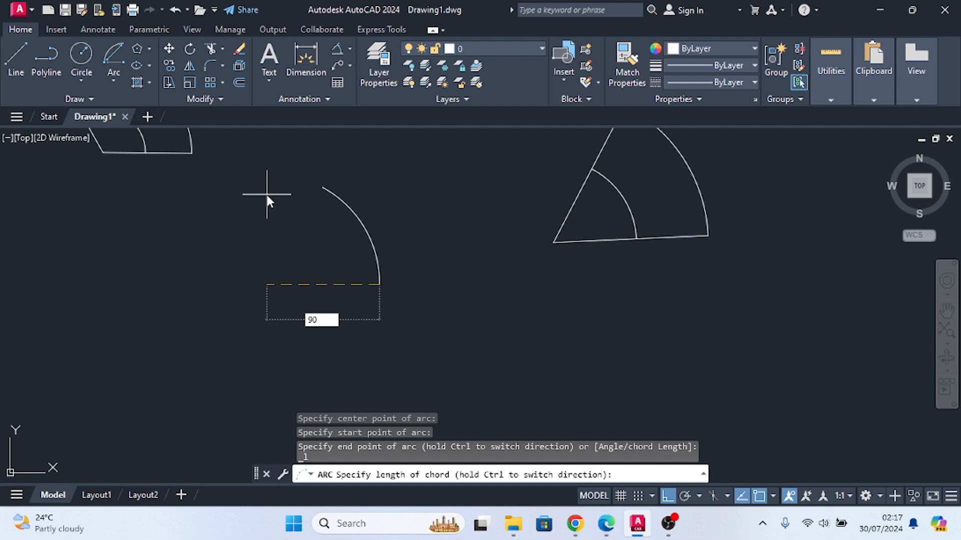
key("Return")
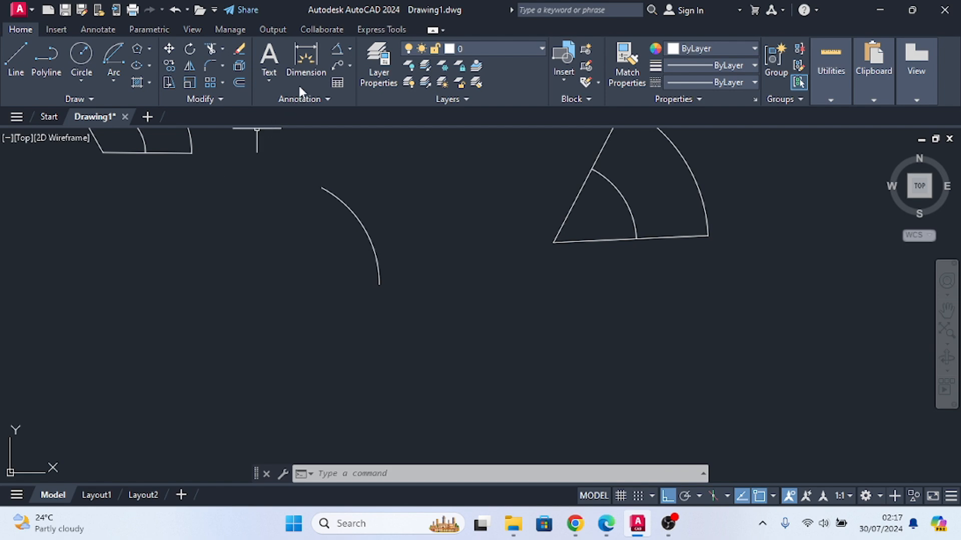
Add an aligned dimension between the new arc's two endpoints, placing it on the arc's inner side, and check its text
left_click(350, 50)
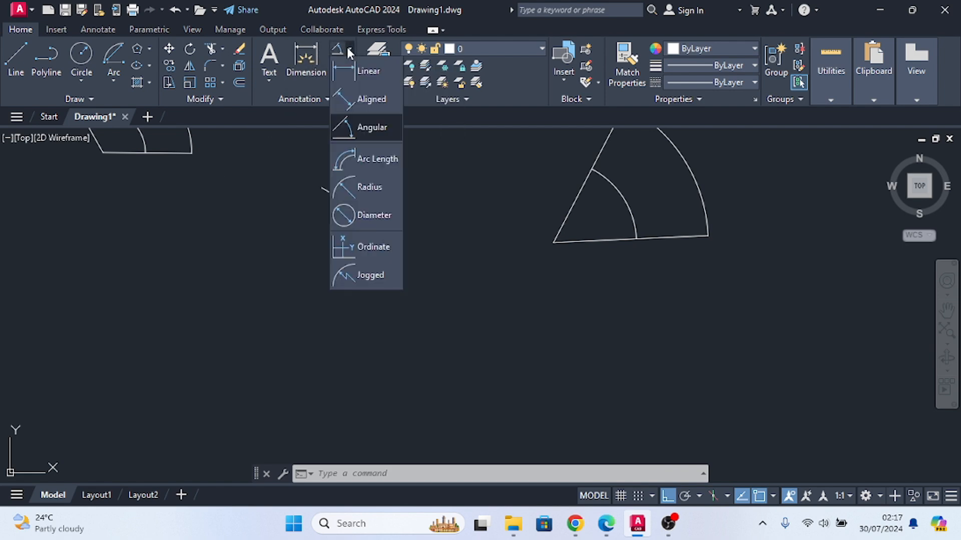
left_click(351, 95)
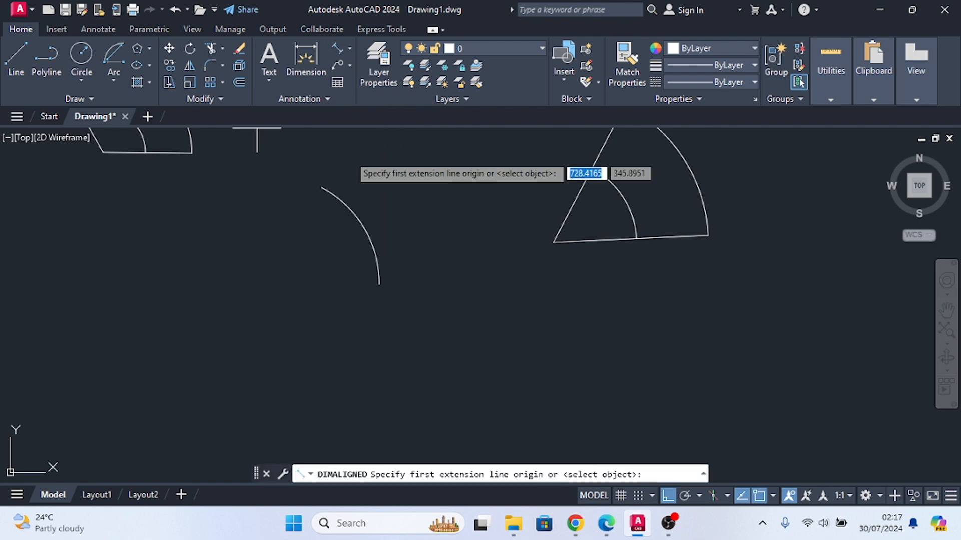
left_click(378, 283)
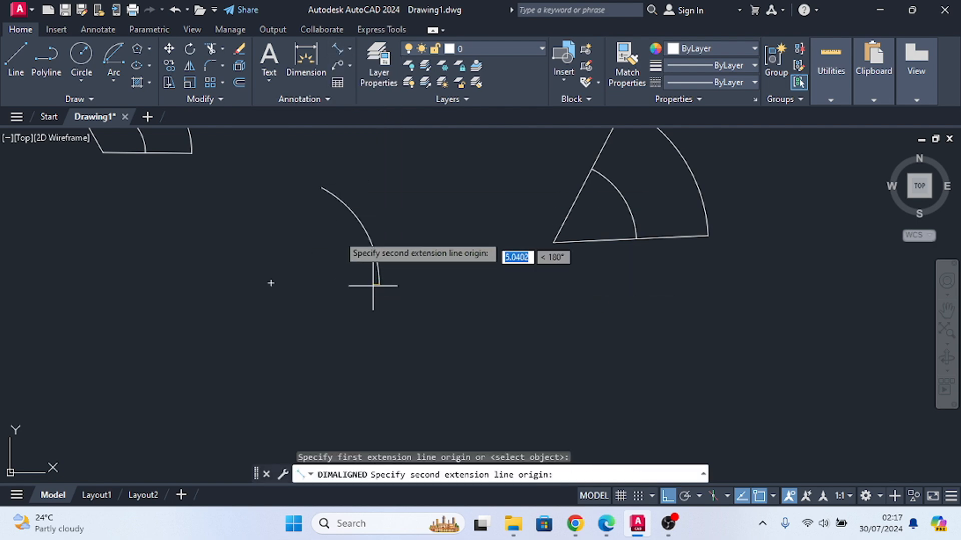
left_click(321, 188)
left_click(310, 204)
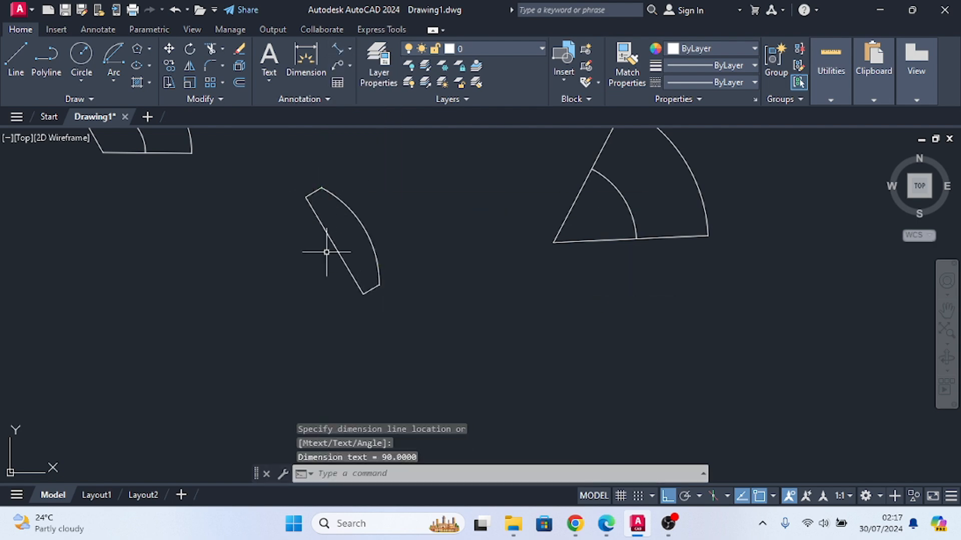
scroll(326, 253, "up", 6)
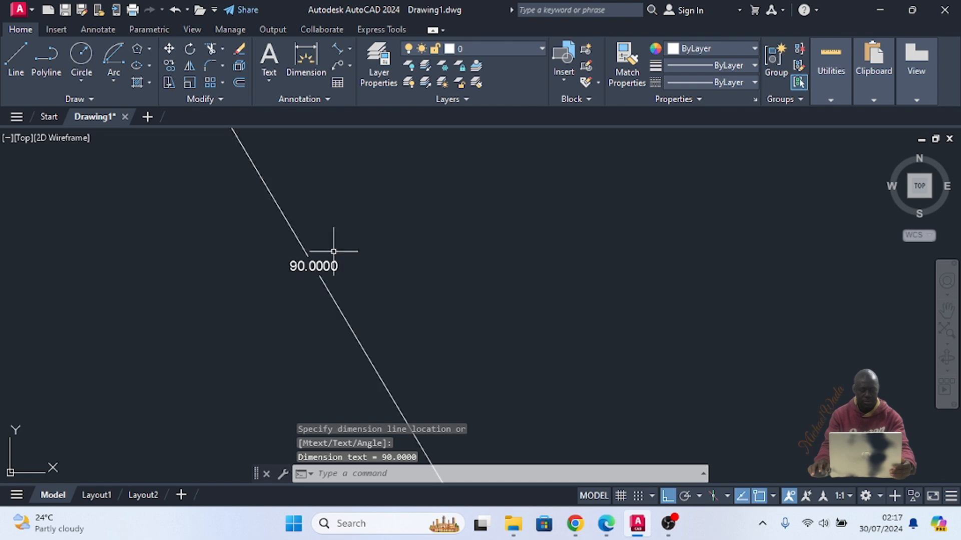
Draw a 3-Point arc in the empty area right of the 60° sector, bulging to the right and ending above its start
scroll(333, 252, "down", 7)
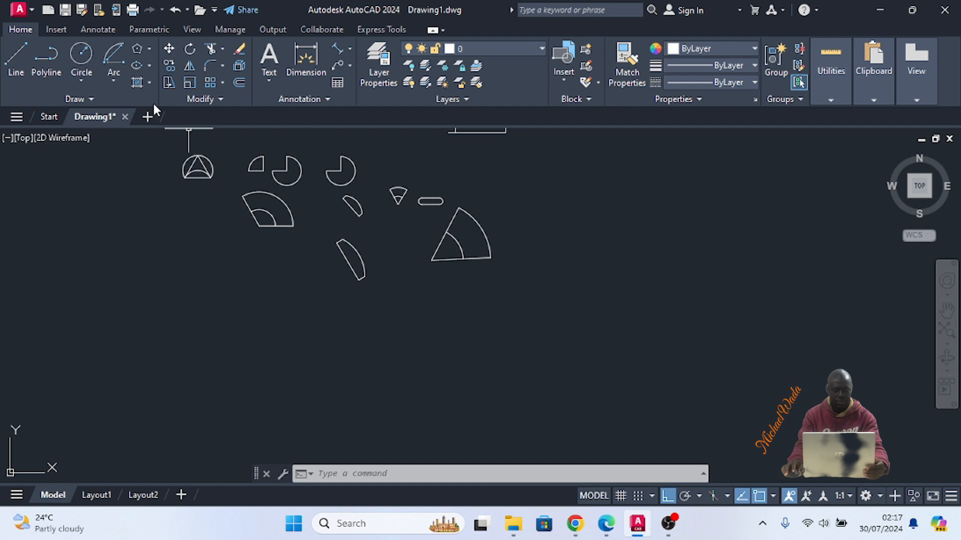
left_click(114, 82)
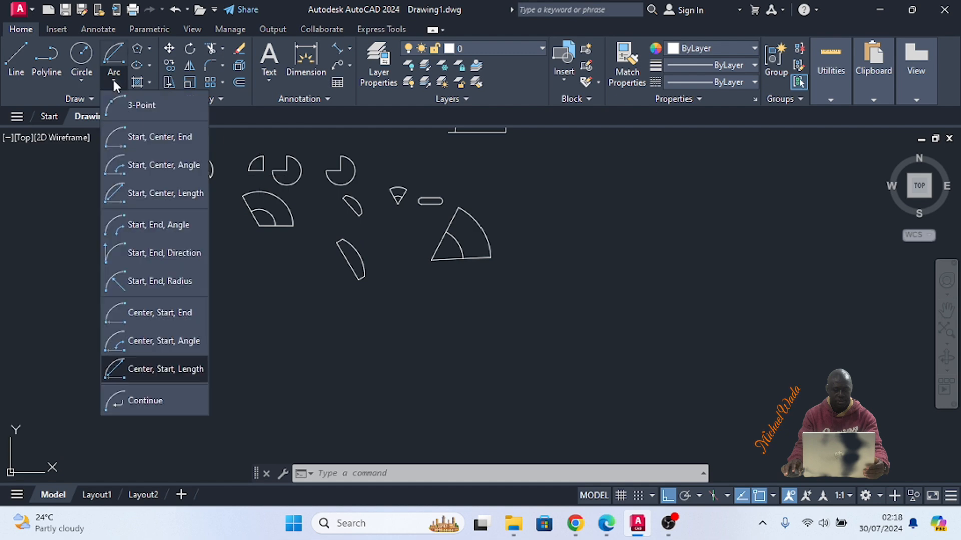
scroll(251, 287, "down", 3)
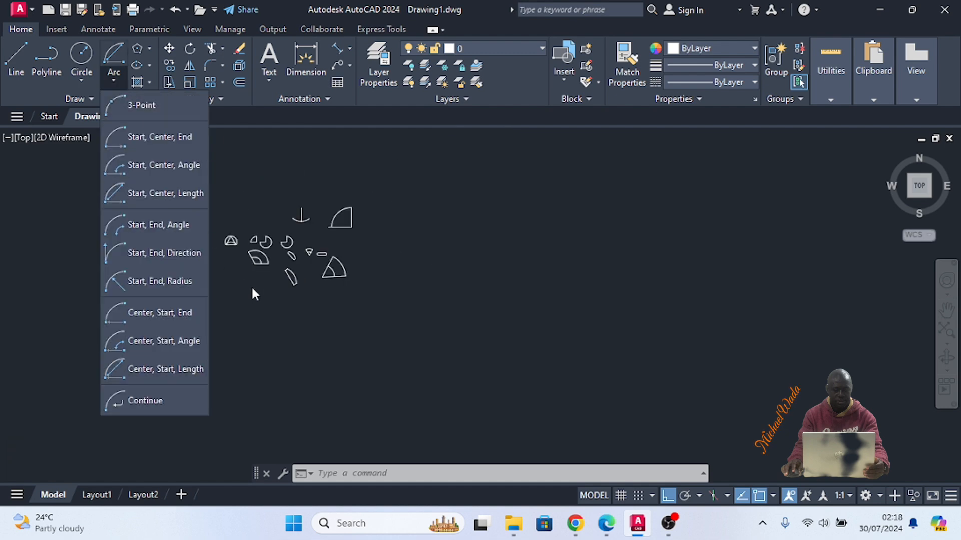
left_click(127, 97)
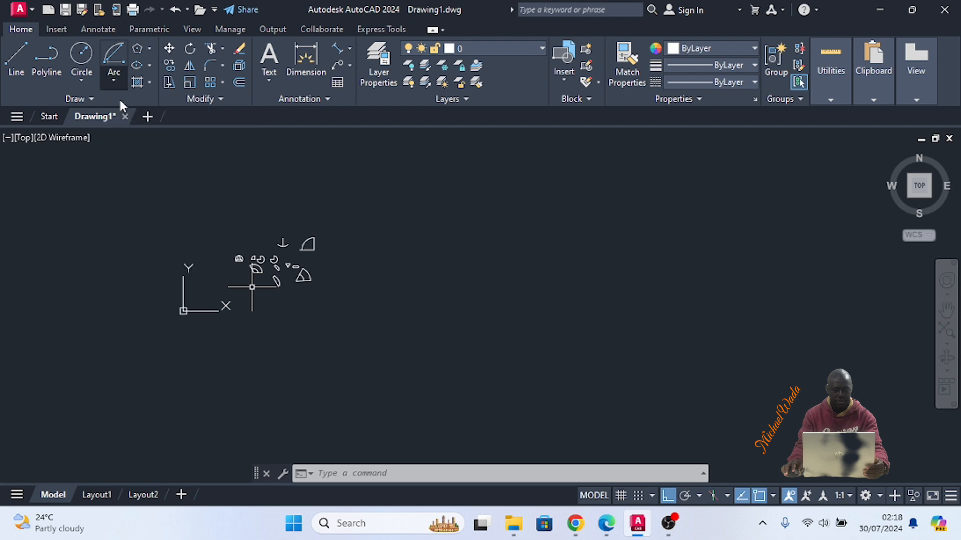
scroll(304, 289, "up", 3)
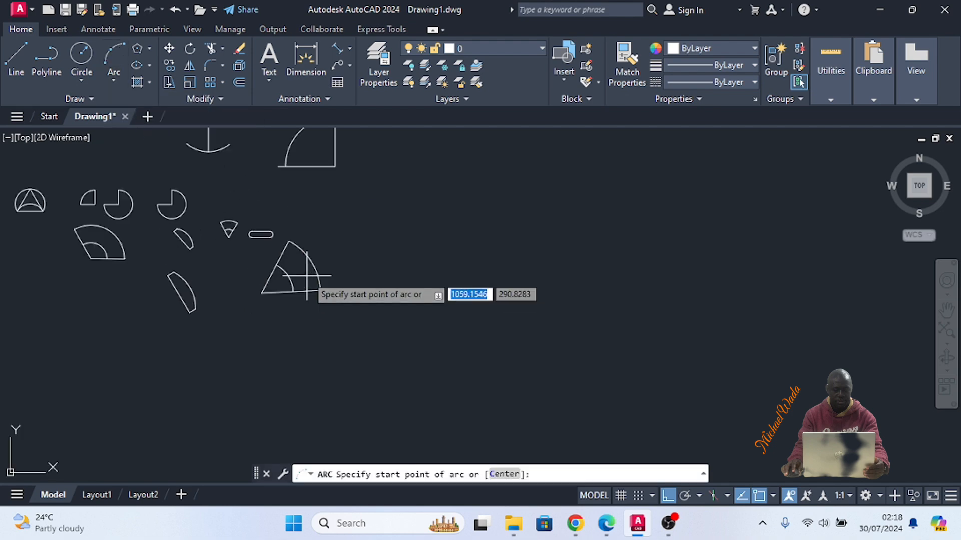
left_click(381, 270)
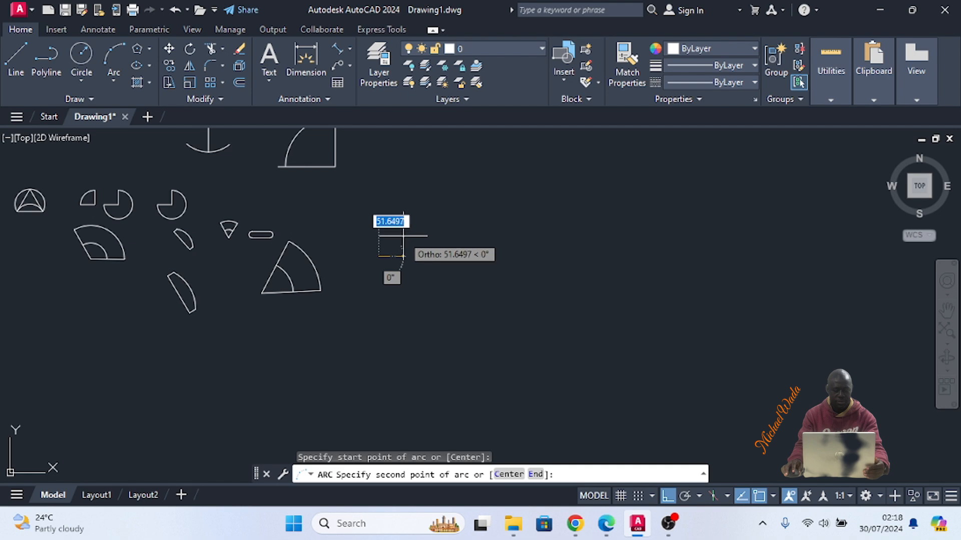
left_click(402, 234)
left_click(411, 212)
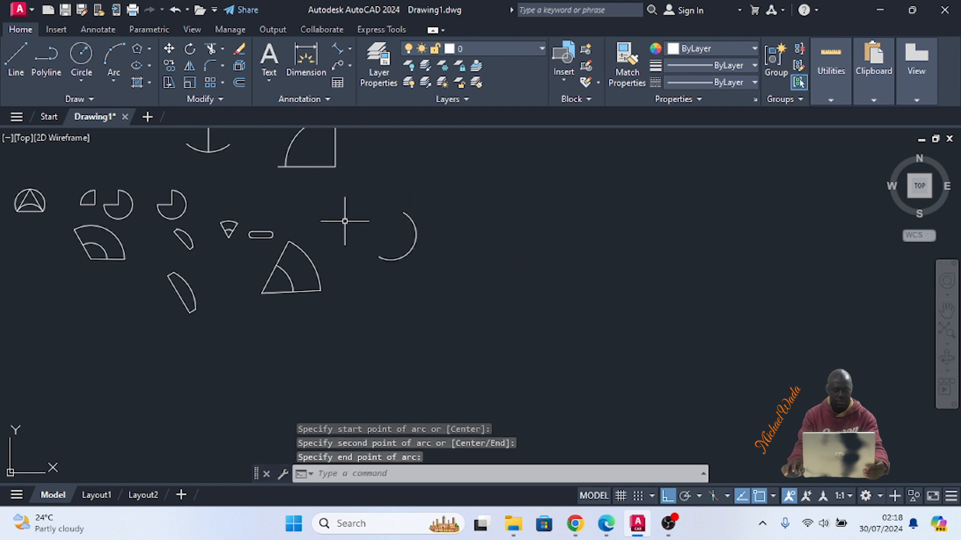
Add two Continue arcs from the 3-Point arc's upper end, the first ending straight above it and the second ending to the right
left_click(114, 81)
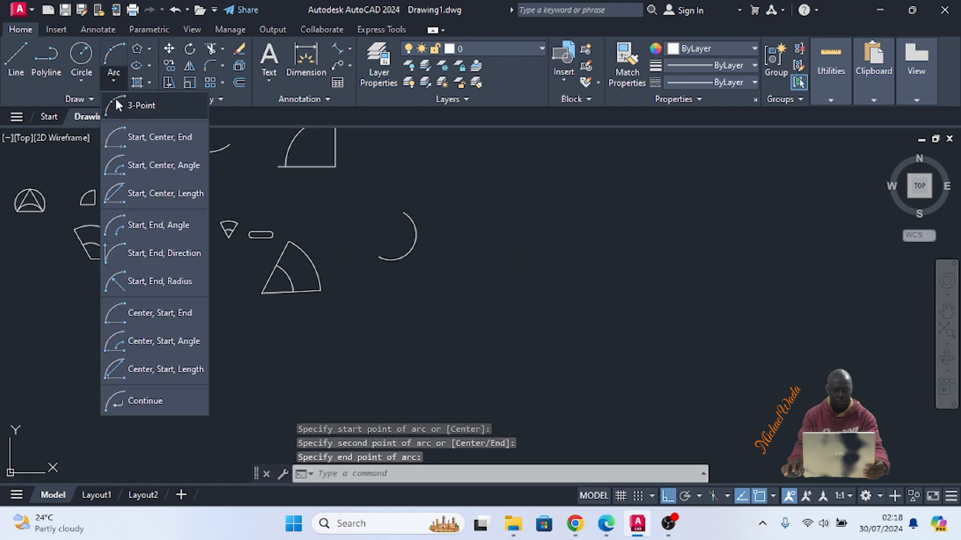
left_click(139, 398)
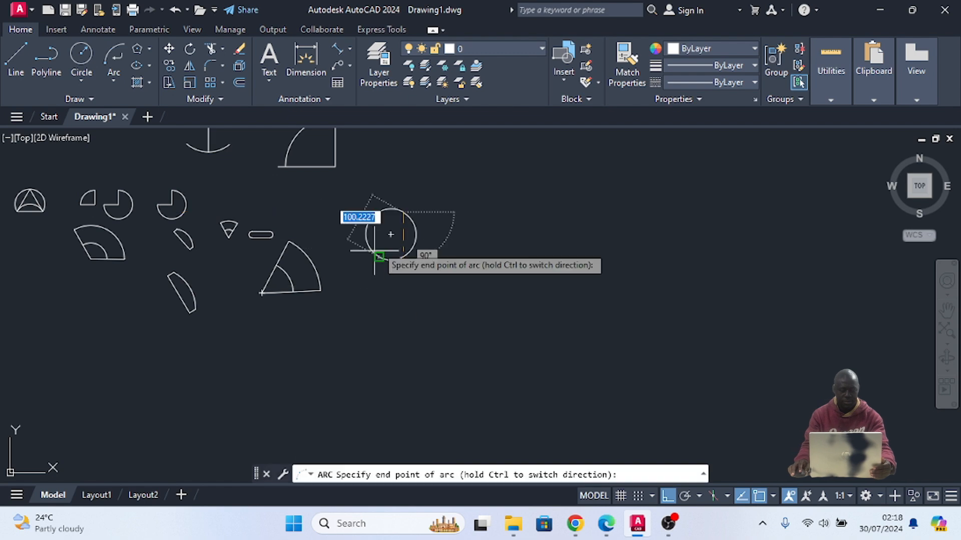
left_click(404, 167)
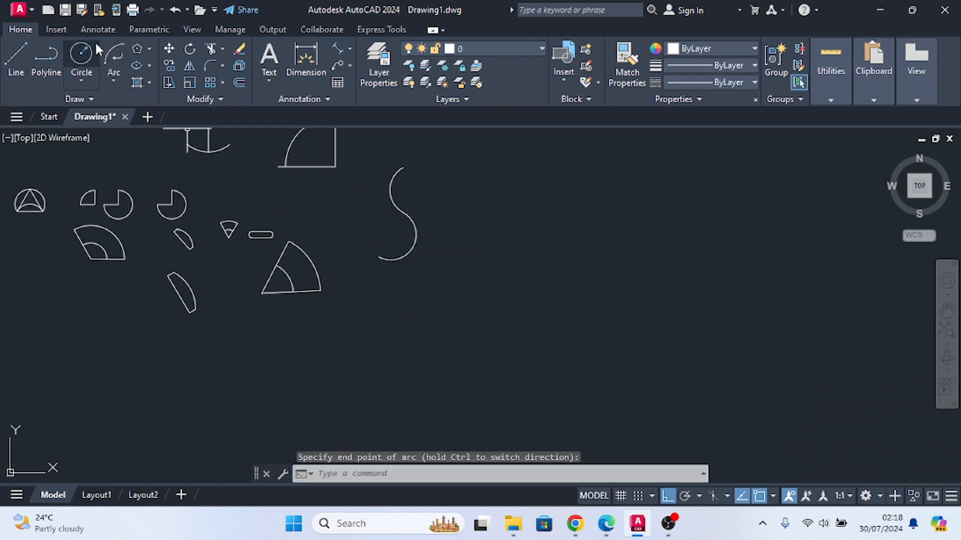
left_click(110, 46)
left_click(476, 192)
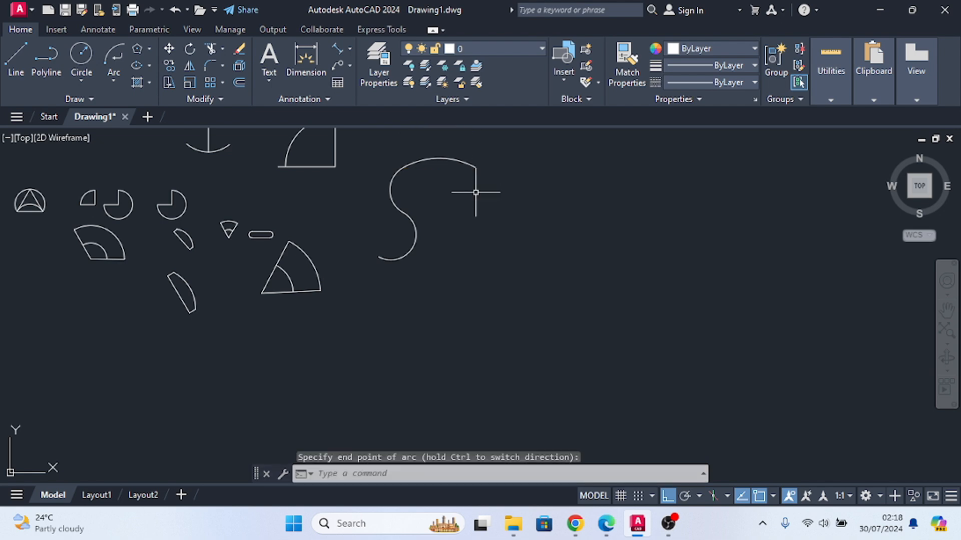